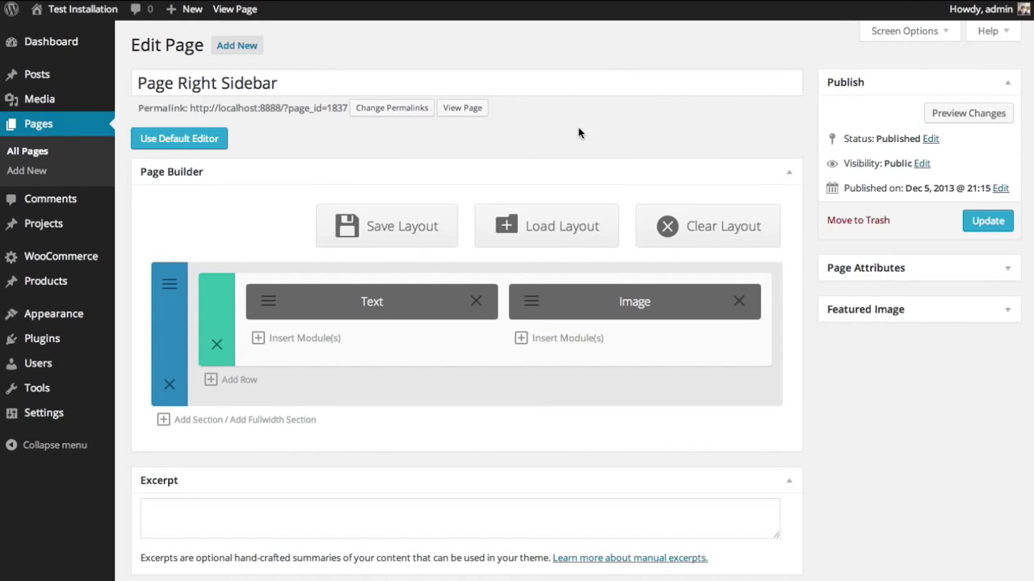
- Examine the settings of the existing section and its Text module, closing each without changes
{"action": "left_click_drag", "start_coordinate": [168, 336], "coordinate": [165, 346]}
{"action": "left_click_drag", "start_coordinate": [225, 318], "coordinate": [222, 320]}
{"action": "left_click_drag", "start_coordinate": [363, 302], "coordinate": [365, 303]}
{"action": "mouse_move", "coordinate": [625, 303]}
{"action": "left_mouse_down"}
{"action": "mouse_move", "coordinate": [641, 299]}
{"action": "mouse_move", "coordinate": [630, 301]}
{"action": "left_mouse_up"}
{"action": "left_click", "coordinate": [169, 287]}
{"action": "left_click_drag", "start_coordinate": [866, 166], "coordinate": [866, 355]}
{"action": "left_click", "coordinate": [852, 110]}
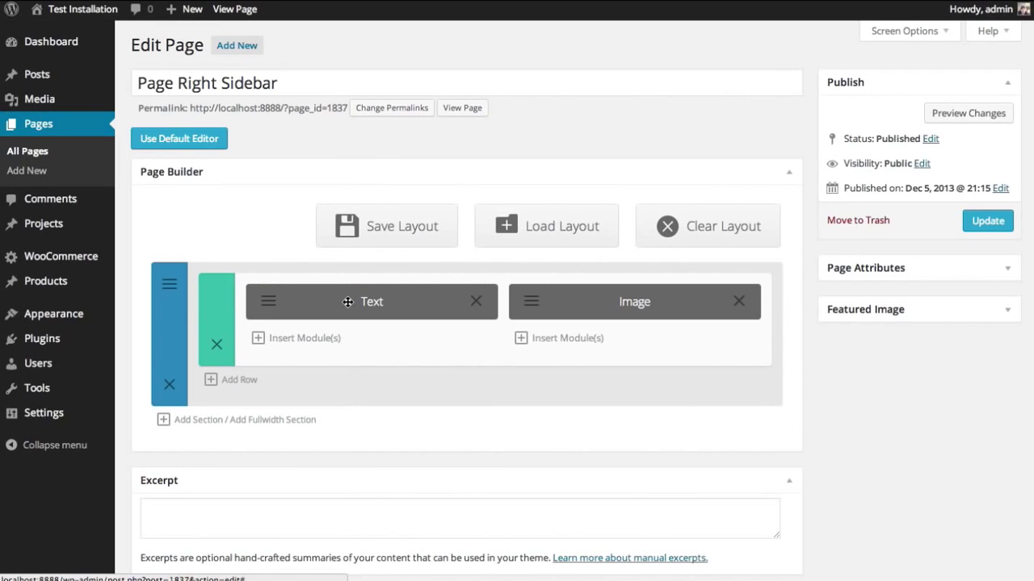
{"action": "left_click", "coordinate": [269, 310]}
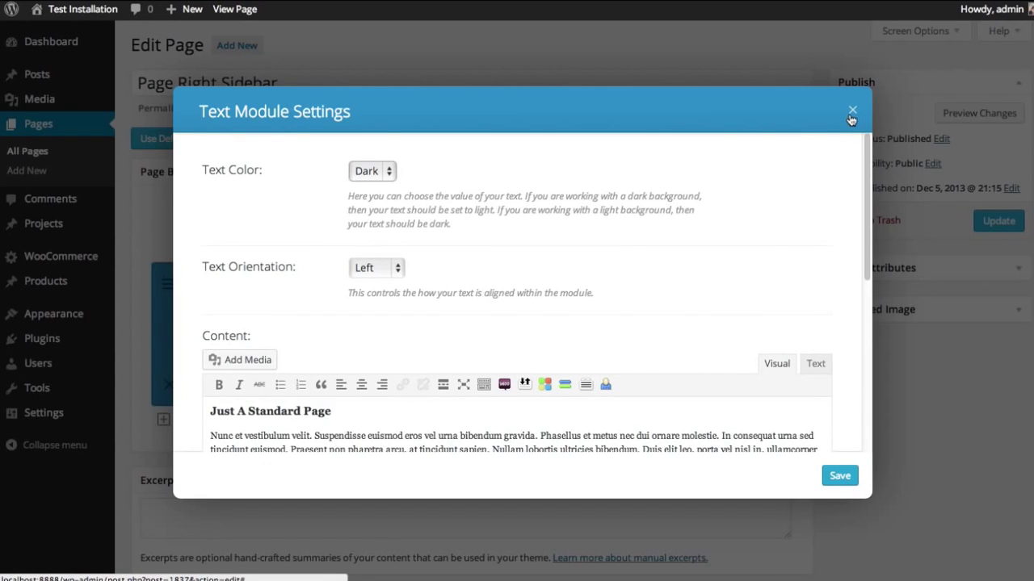
{"action": "left_click", "coordinate": [852, 112]}
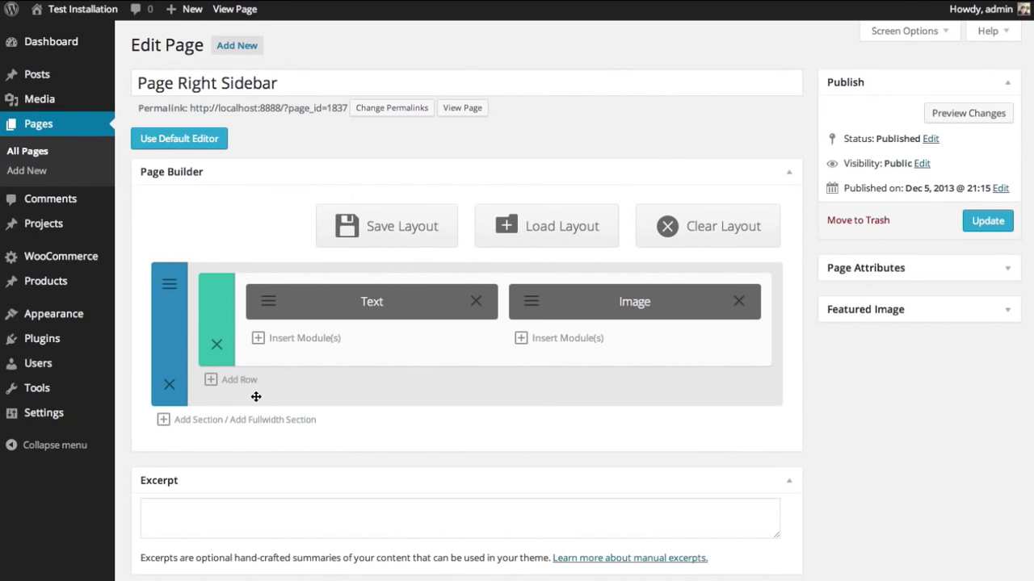
- Add a standard section below the existing one and give its row four equal 1/4 columns
{"action": "left_click", "coordinate": [198, 423]}
{"action": "scroll", "coordinate": [867, 411], "scroll_direction": "down", "scroll_amount": 1}
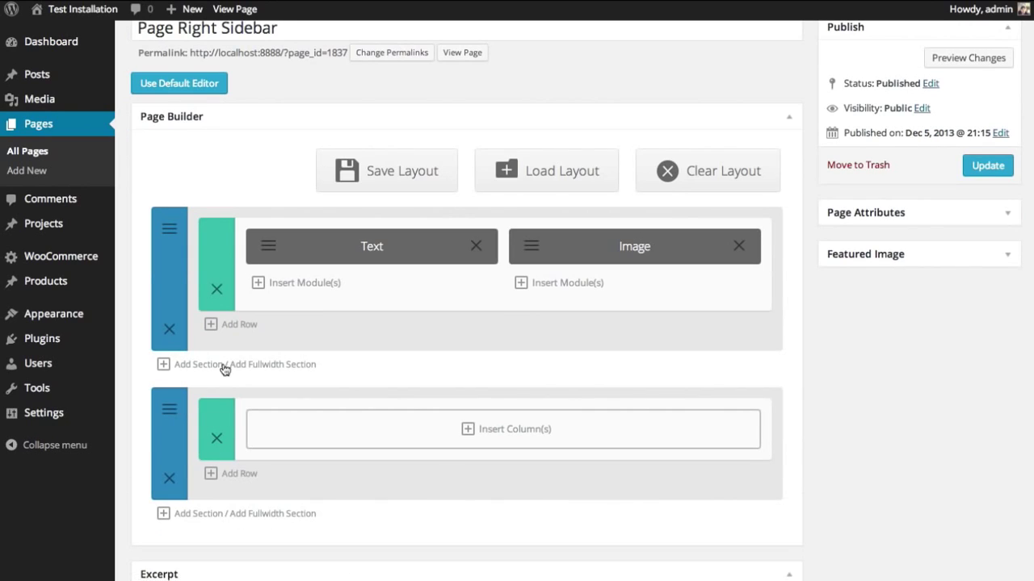
{"action": "left_click", "coordinate": [509, 430]}
{"action": "mouse_move", "coordinate": [867, 166]}
{"action": "left_mouse_down"}
{"action": "mouse_move", "coordinate": [863, 240]}
{"action": "mouse_move", "coordinate": [864, 168]}
{"action": "left_mouse_up"}
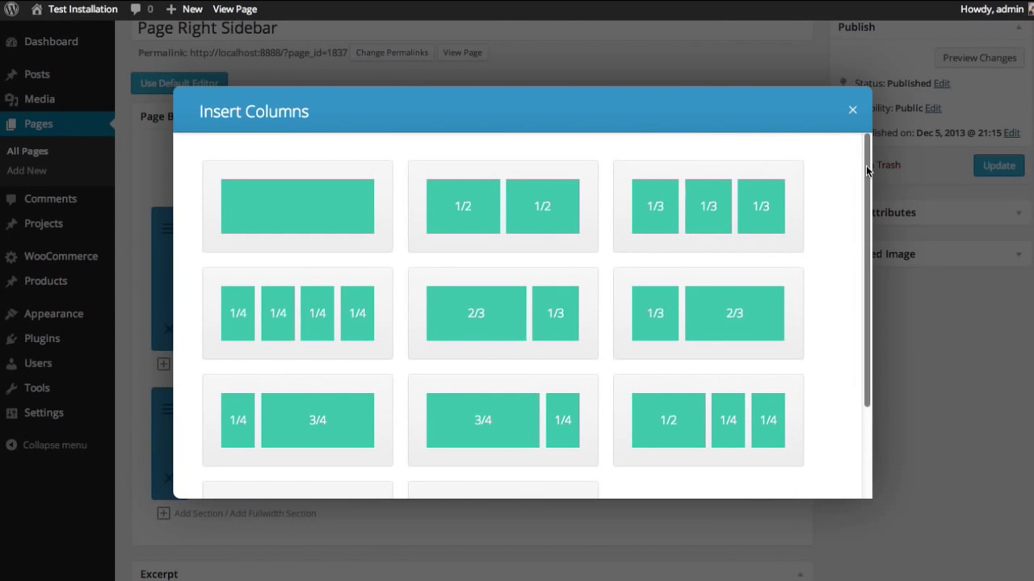
{"action": "left_click_drag", "start_coordinate": [865, 162], "coordinate": [866, 196]}
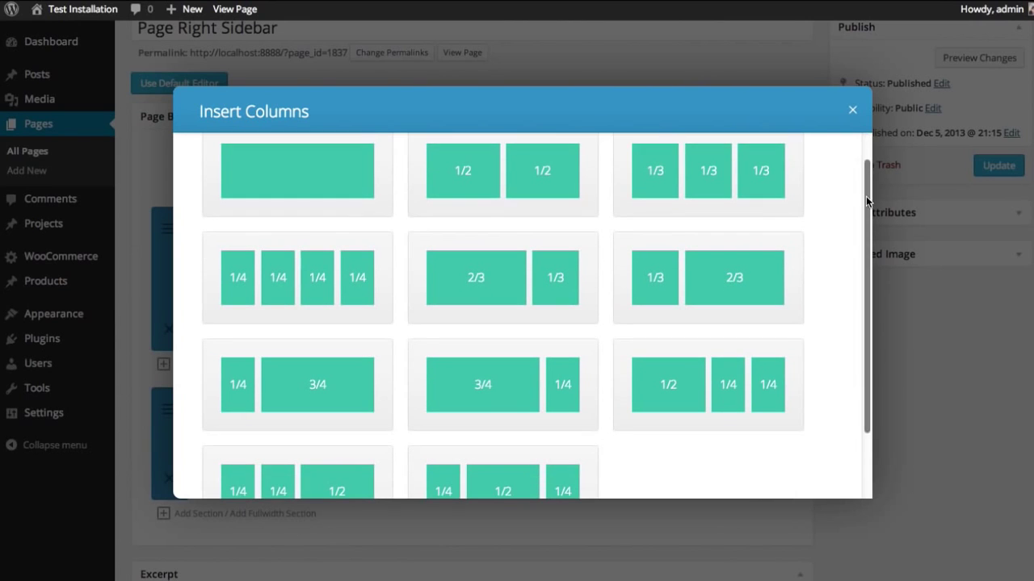
{"action": "left_click", "coordinate": [300, 275]}
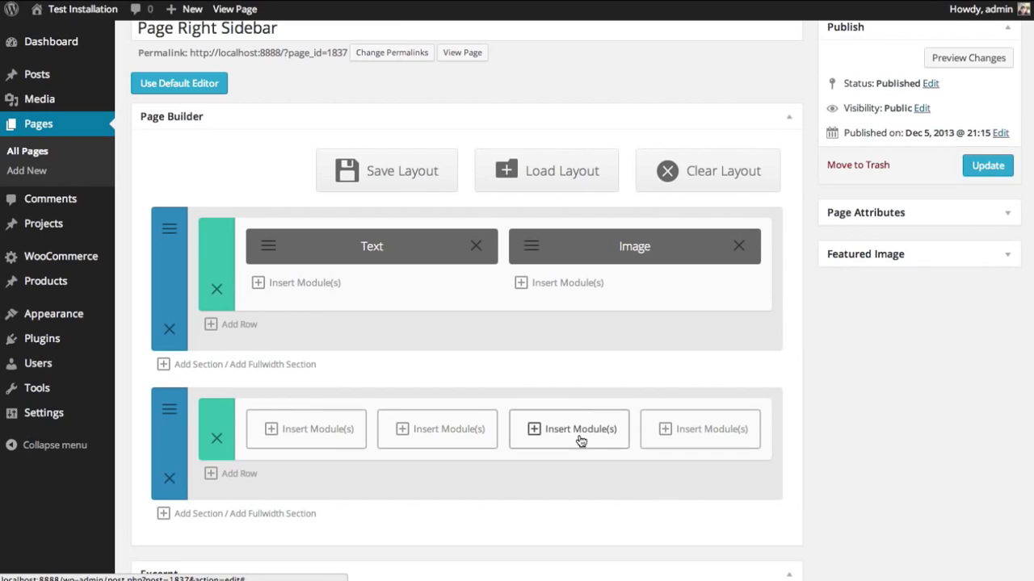
- Insert an Image module into the first column of the new four-column row
{"action": "left_click", "coordinate": [312, 433]}
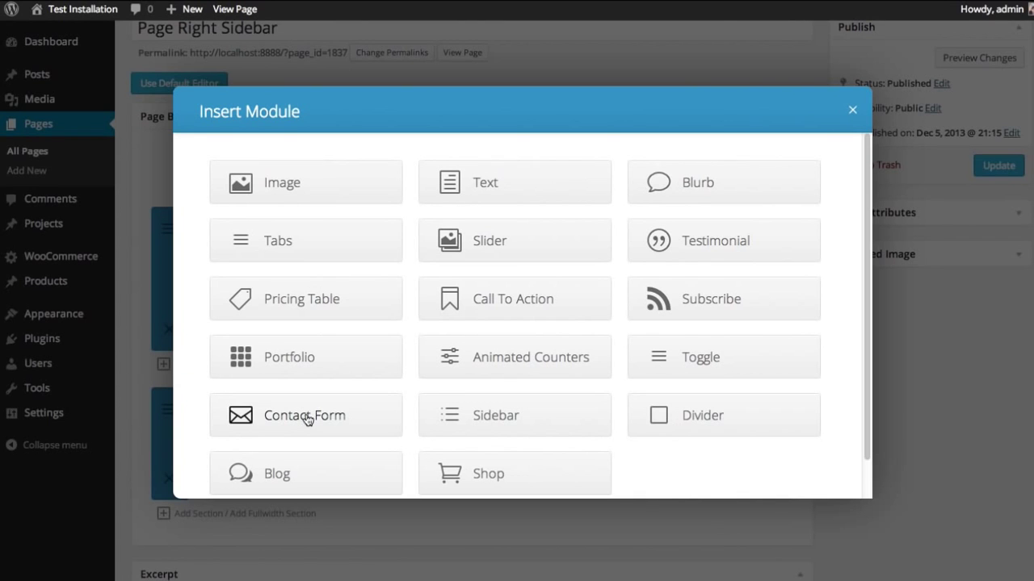
{"action": "scroll", "coordinate": [343, 222], "scroll_direction": "down", "scroll_amount": 1}
{"action": "scroll", "coordinate": [334, 256], "scroll_direction": "up", "scroll_amount": 1}
{"action": "scroll", "coordinate": [871, 214], "scroll_direction": "down", "scroll_amount": 1}
{"action": "left_click_drag", "start_coordinate": [870, 201], "coordinate": [873, 128]}
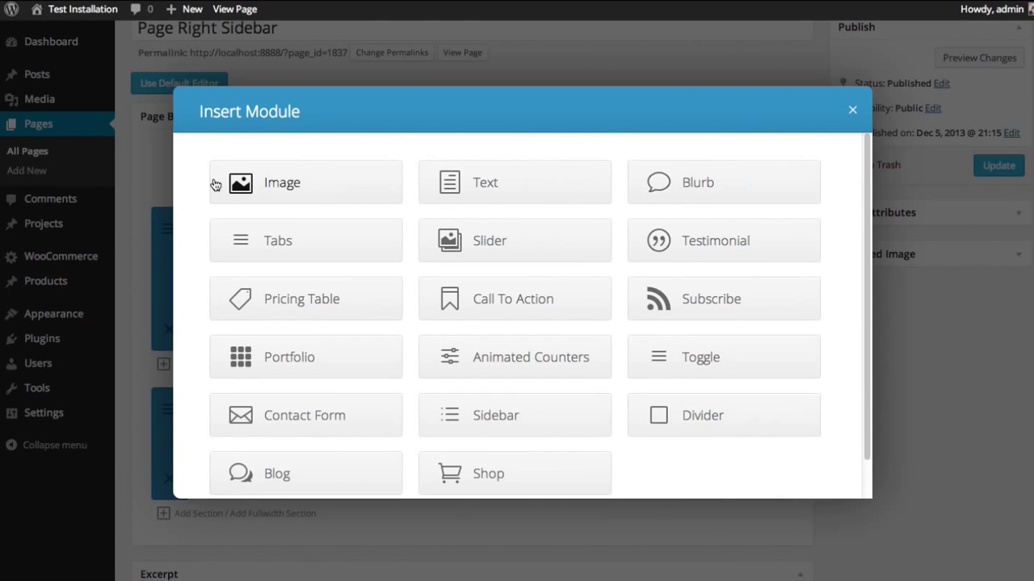
{"action": "left_click", "coordinate": [323, 187]}
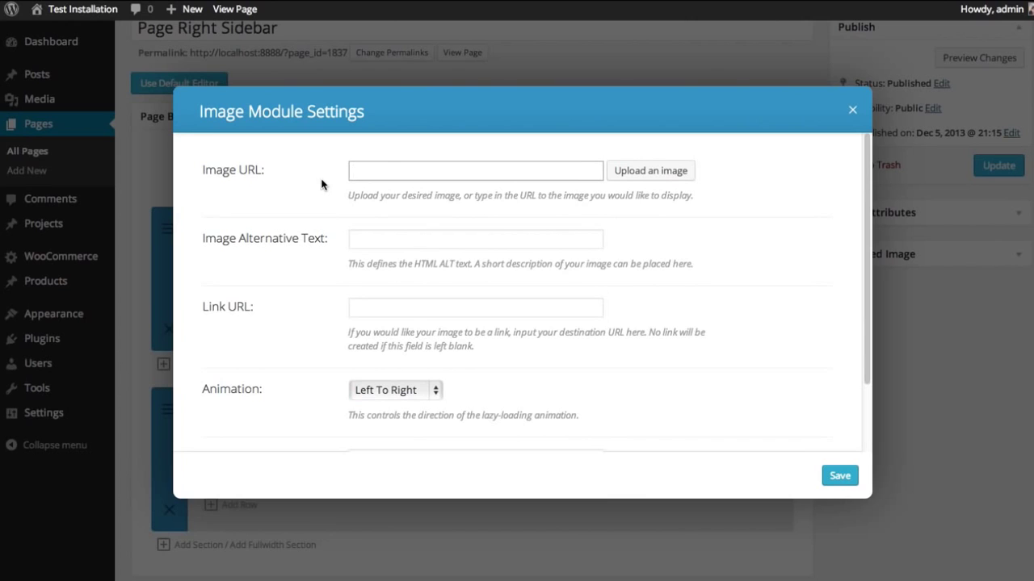
- Upload the four pictures from the Desktop's Tutorials/Image folder for the Image module
{"action": "mouse_move", "coordinate": [867, 150]}
{"action": "left_mouse_down"}
{"action": "mouse_move", "coordinate": [869, 230]}
{"action": "mouse_move", "coordinate": [874, 136]}
{"action": "left_mouse_up"}
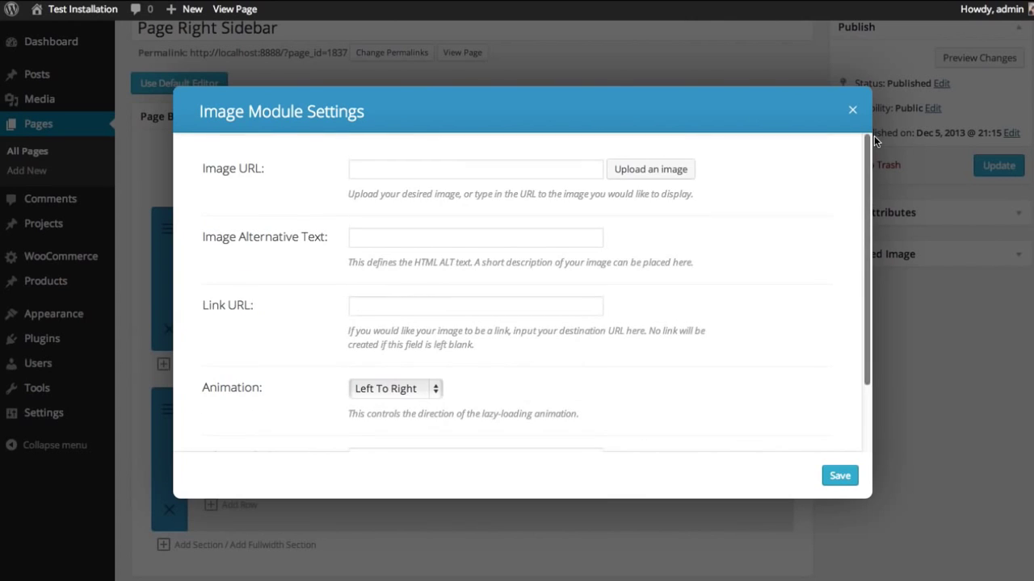
{"action": "left_click", "coordinate": [410, 175]}
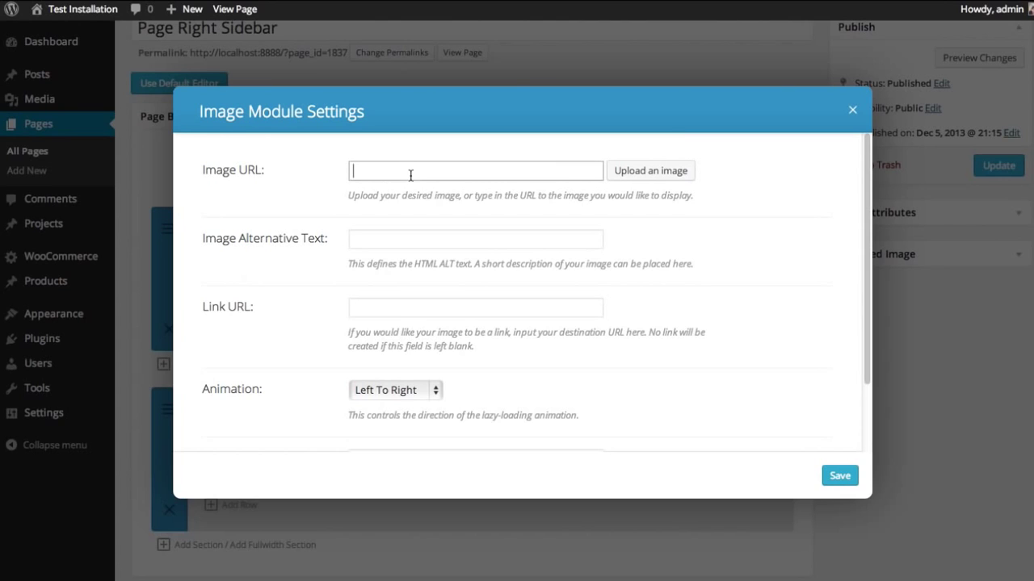
{"action": "left_click", "coordinate": [636, 177]}
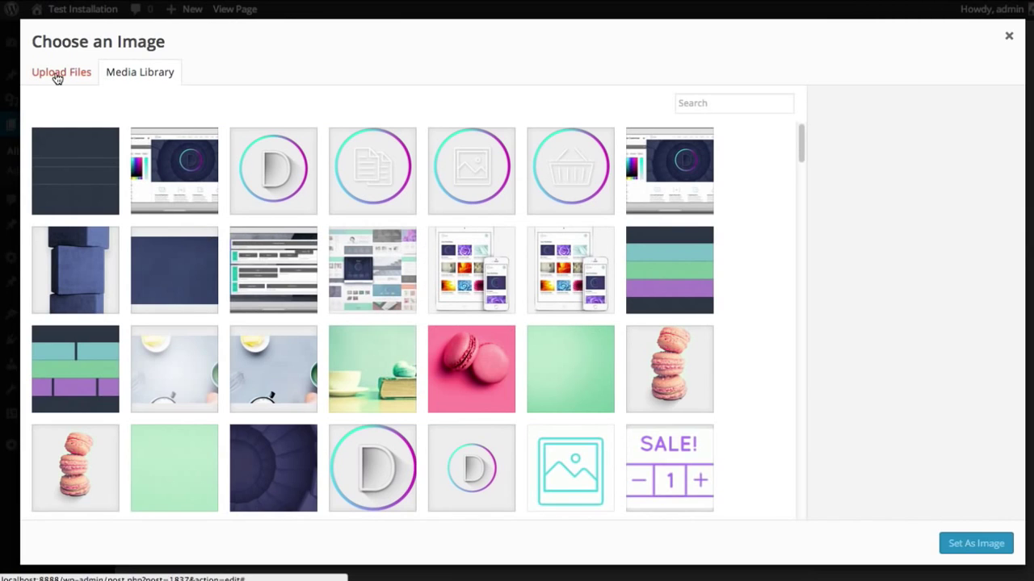
{"action": "left_click", "coordinate": [57, 78]}
{"action": "left_click", "coordinate": [536, 302]}
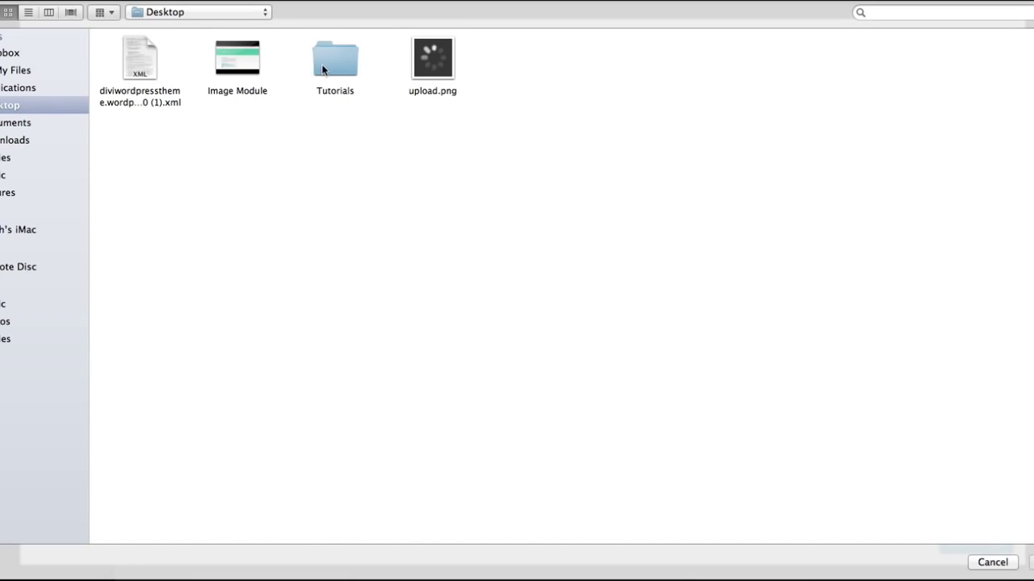
{"action": "double_click", "coordinate": [322, 66]}
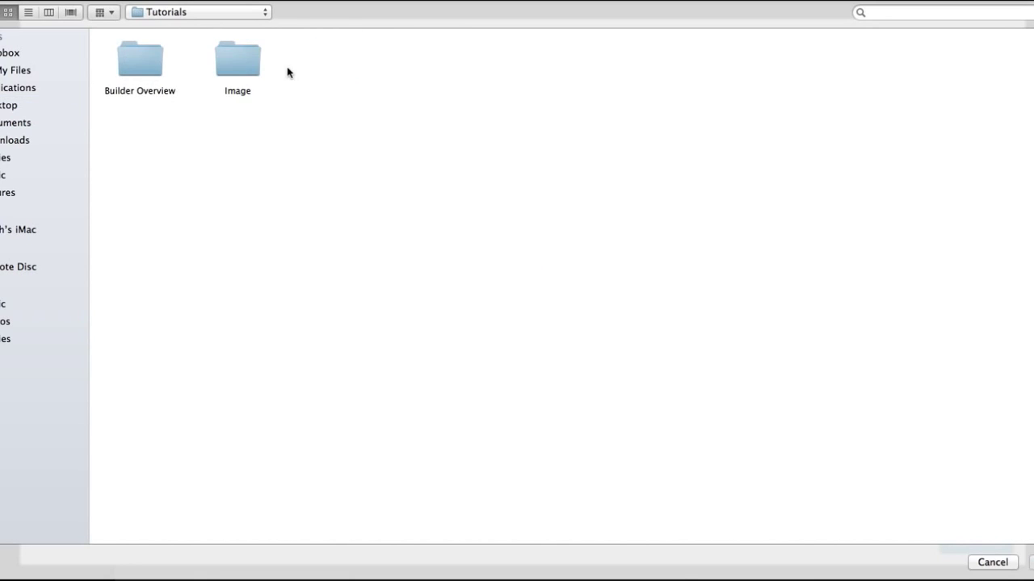
{"action": "double_click", "coordinate": [236, 64]}
{"action": "left_click_drag", "start_coordinate": [667, 148], "coordinate": [248, 55]}
{"action": "key", "text": "Return"}
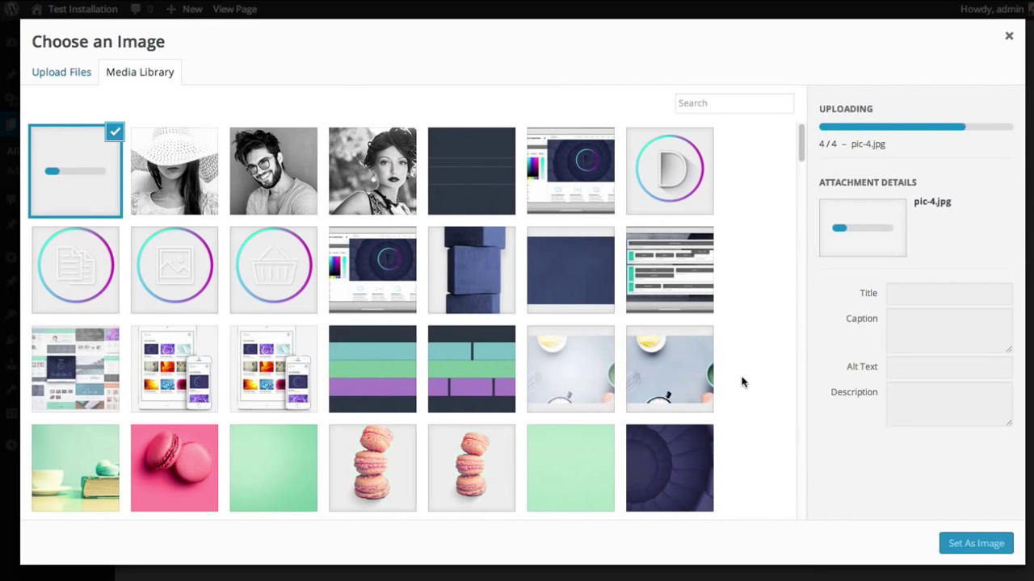
- Use the uploaded pic-4.jpg as the first column's module image
{"action": "left_click", "coordinate": [84, 176]}
{"action": "left_click", "coordinate": [84, 176]}
{"action": "left_click", "coordinate": [976, 545]}
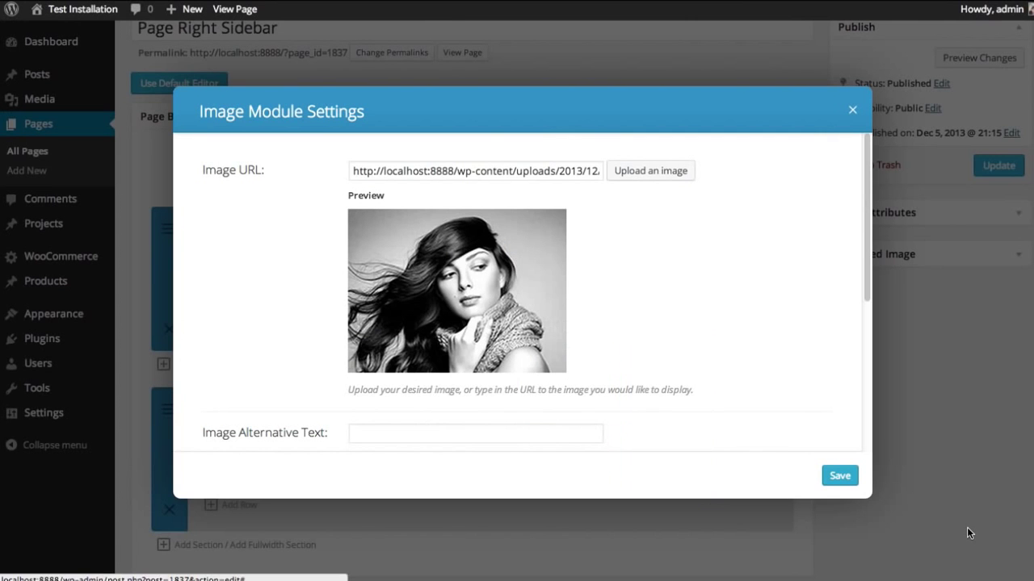
- Set the image alternative text to "Image", keep the Left To Right animation, and save the module
{"action": "left_click_drag", "start_coordinate": [867, 157], "coordinate": [877, 258]}
{"action": "left_click", "coordinate": [376, 246]}
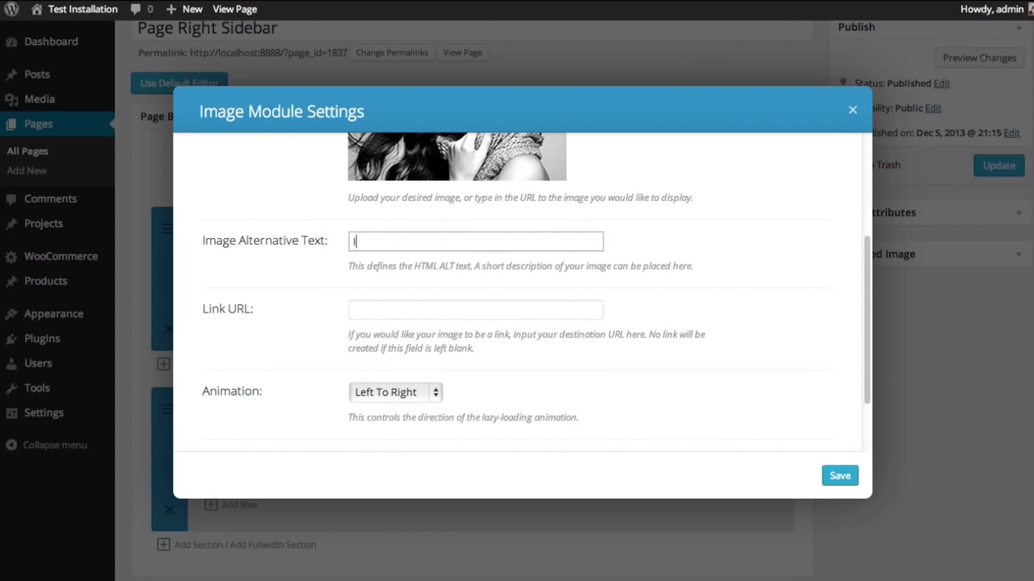
{"action": "left_click", "coordinate": [397, 314]}
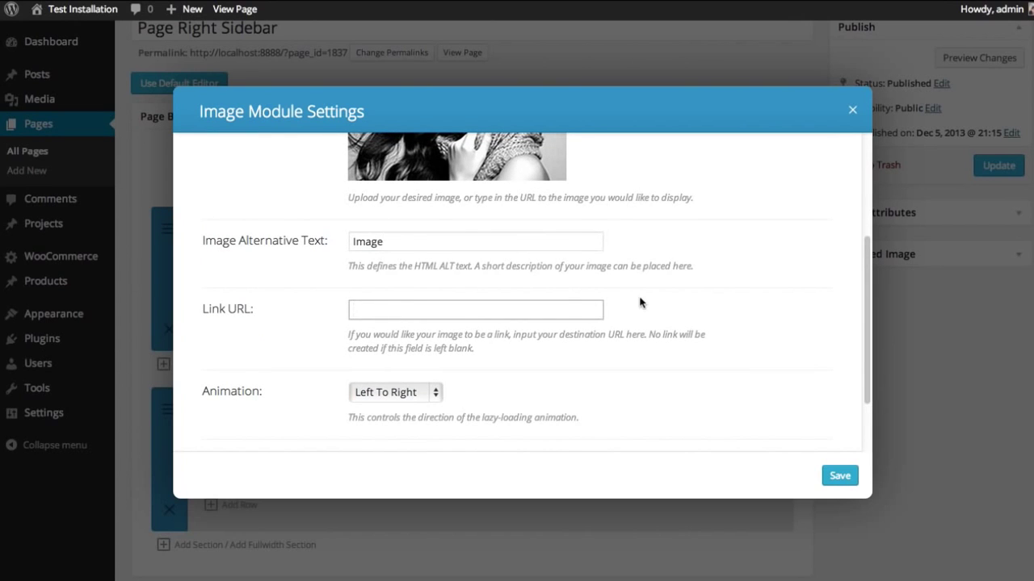
{"action": "scroll", "coordinate": [641, 302], "scroll_direction": "down", "scroll_amount": 3}
{"action": "left_click", "coordinate": [377, 306]}
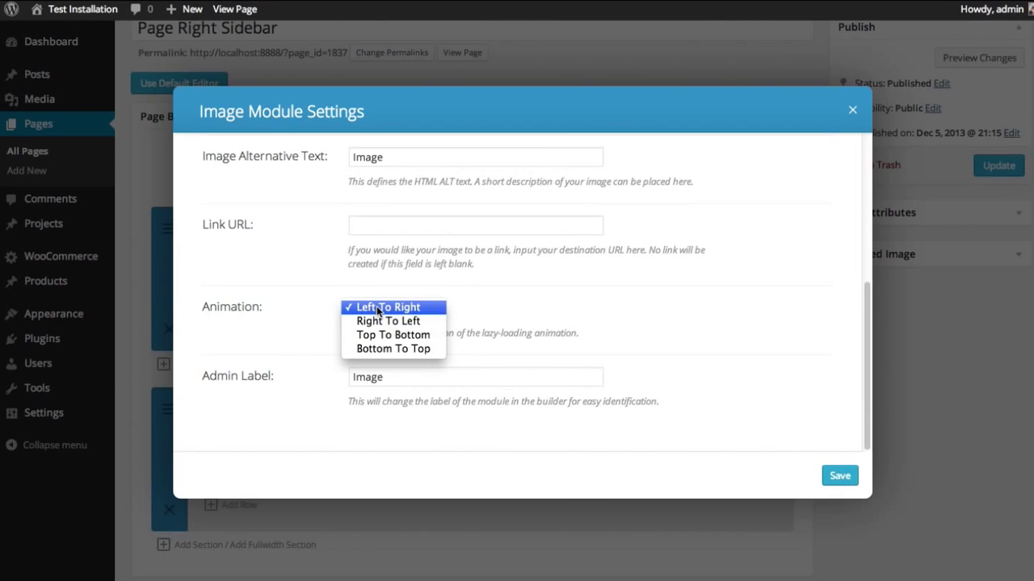
{"action": "left_click", "coordinate": [620, 305]}
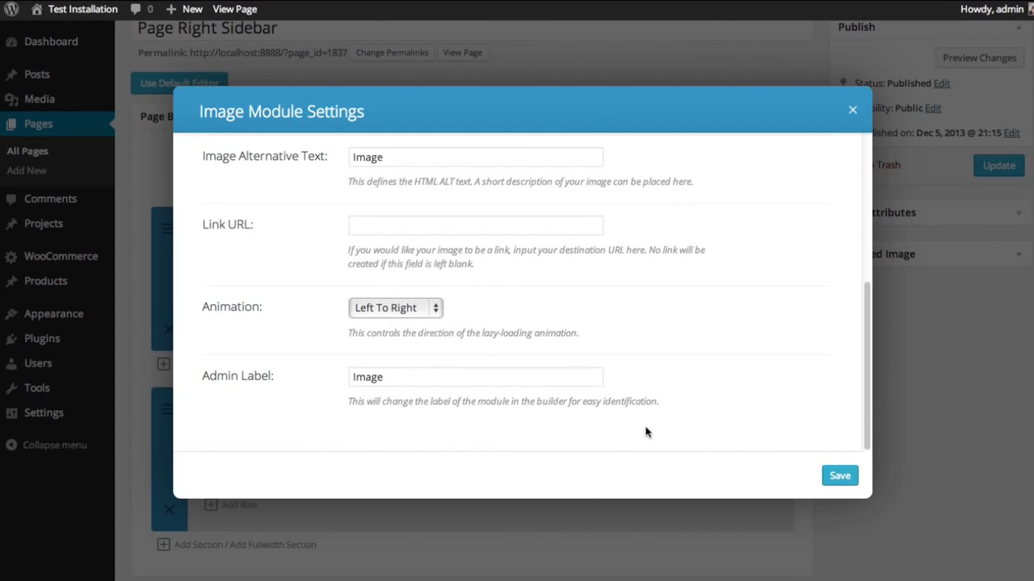
{"action": "left_click", "coordinate": [843, 477]}
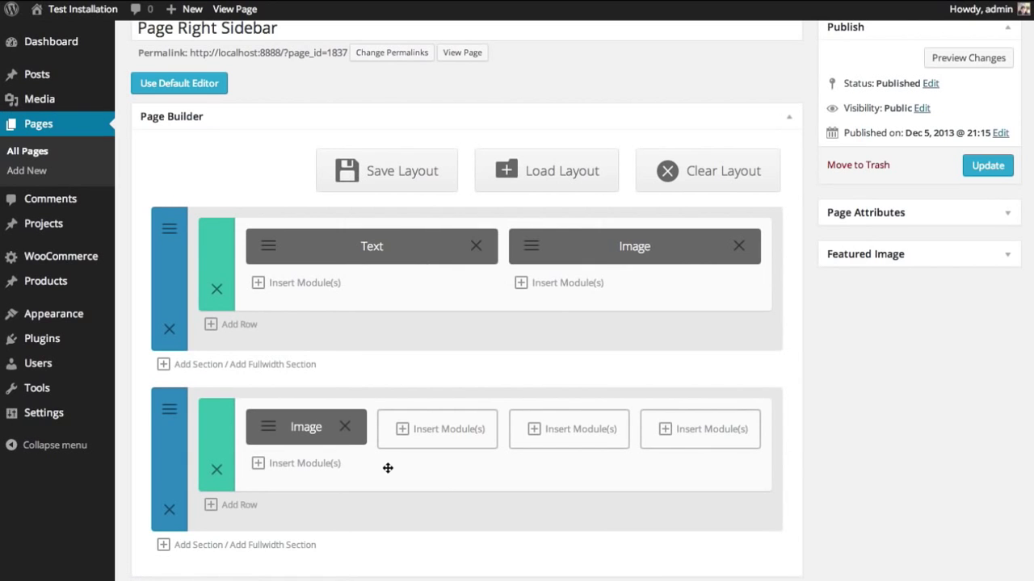
- Move the new Image module to the second column and back to the first
{"action": "left_click_drag", "start_coordinate": [303, 427], "coordinate": [444, 434]}
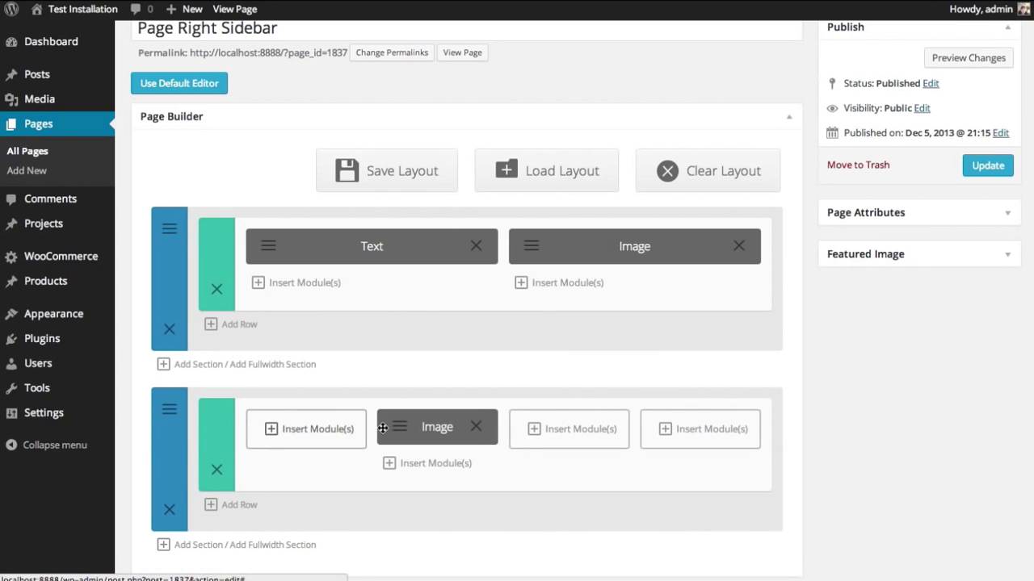
{"action": "left_click_drag", "start_coordinate": [436, 427], "coordinate": [329, 421]}
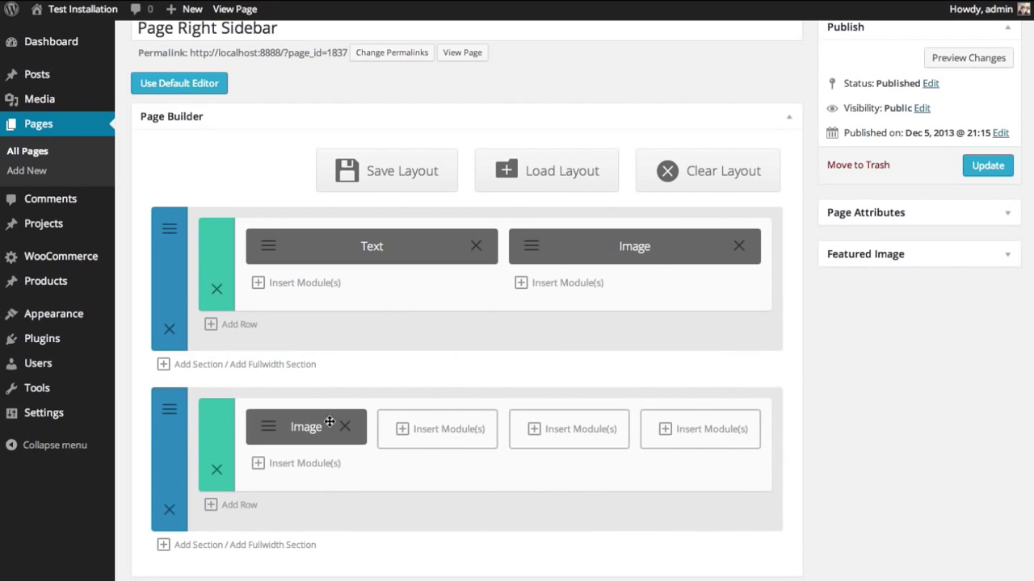
- Preview the page changes, check the new image below the existing content, and return to the page editor
{"action": "scroll", "coordinate": [800, 436], "scroll_direction": "up", "scroll_amount": 2}
{"action": "left_click", "coordinate": [947, 113]}
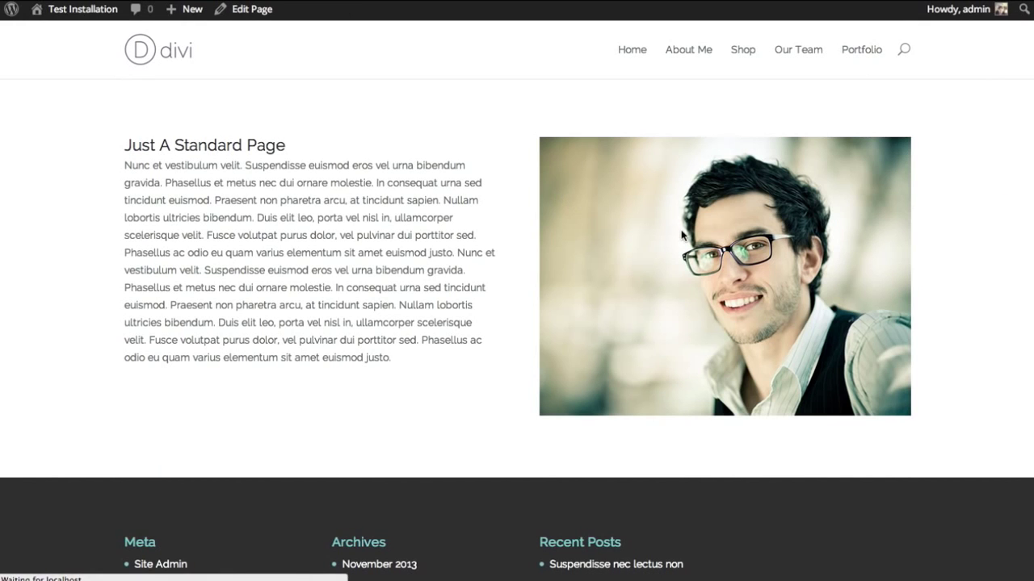
{"action": "scroll", "coordinate": [614, 225], "scroll_direction": "down", "scroll_amount": 5}
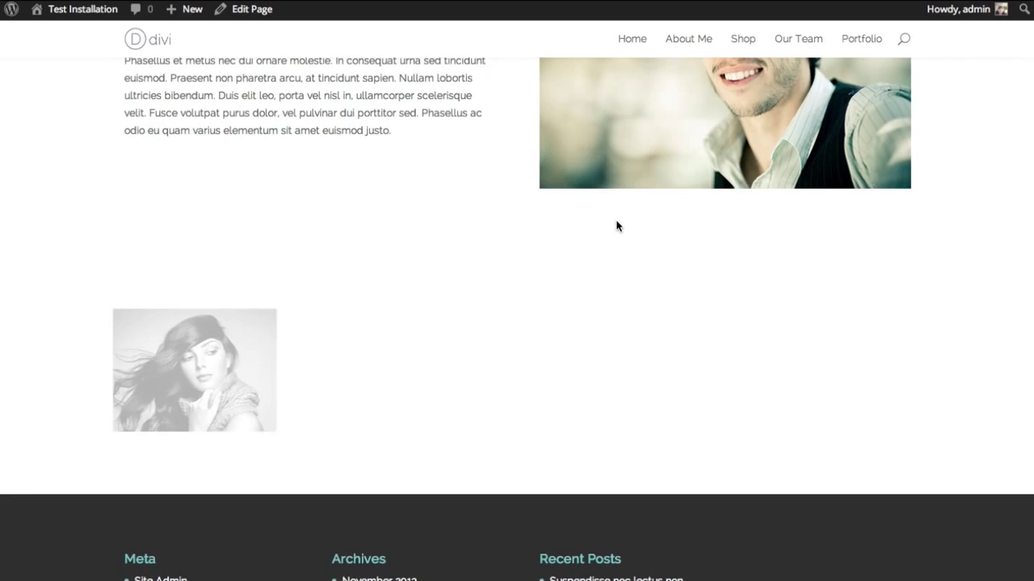
{"action": "scroll", "coordinate": [446, 334], "scroll_direction": "up", "scroll_amount": 5}
{"action": "scroll", "coordinate": [300, 176], "scroll_direction": "down", "scroll_amount": 2}
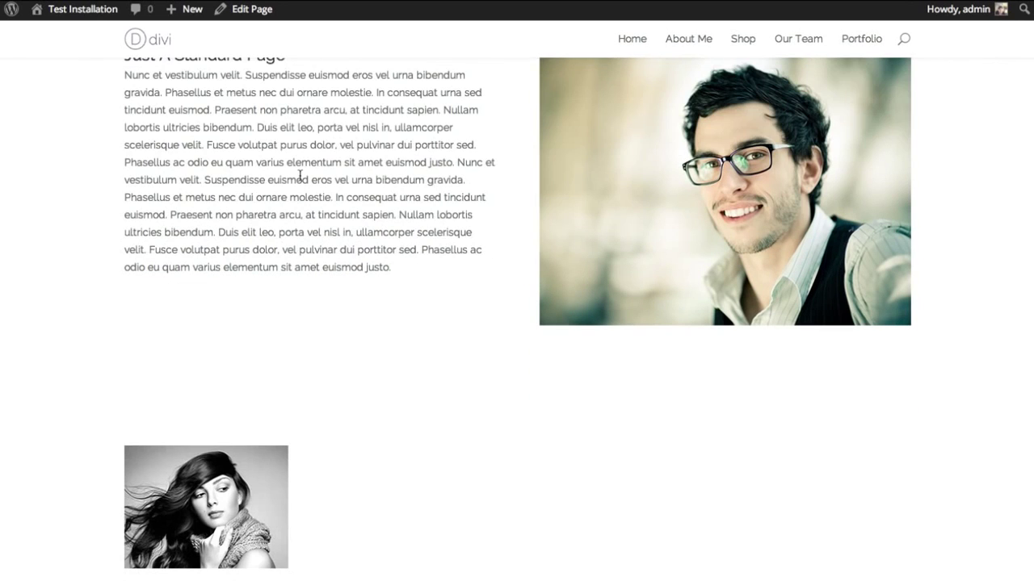
{"action": "scroll", "coordinate": [300, 175], "scroll_direction": "down", "scroll_amount": 4}
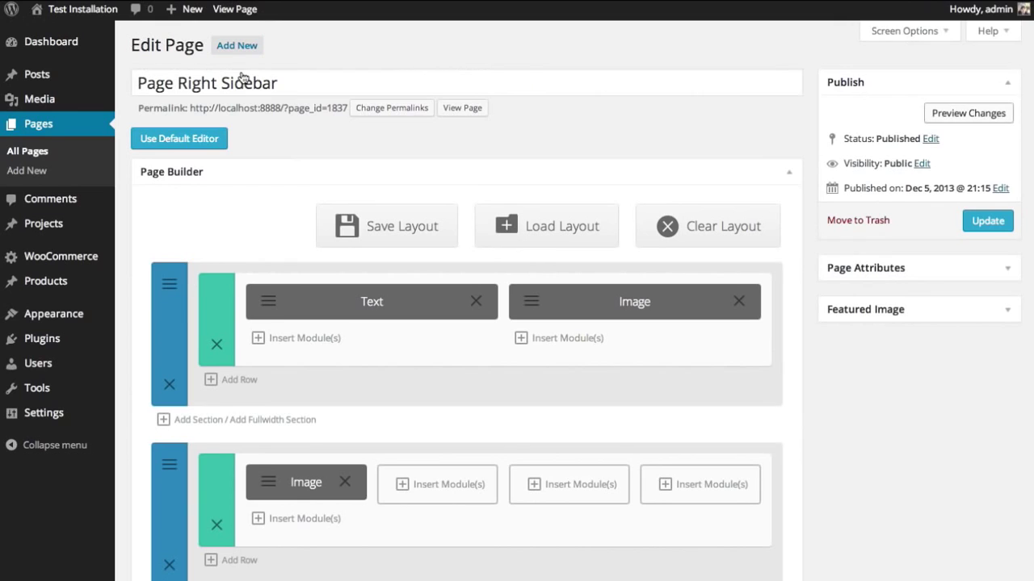
- Add an Image module with the picture of the woman in a wide-brimmed hat to the second column and save it
{"action": "left_click", "coordinate": [429, 493]}
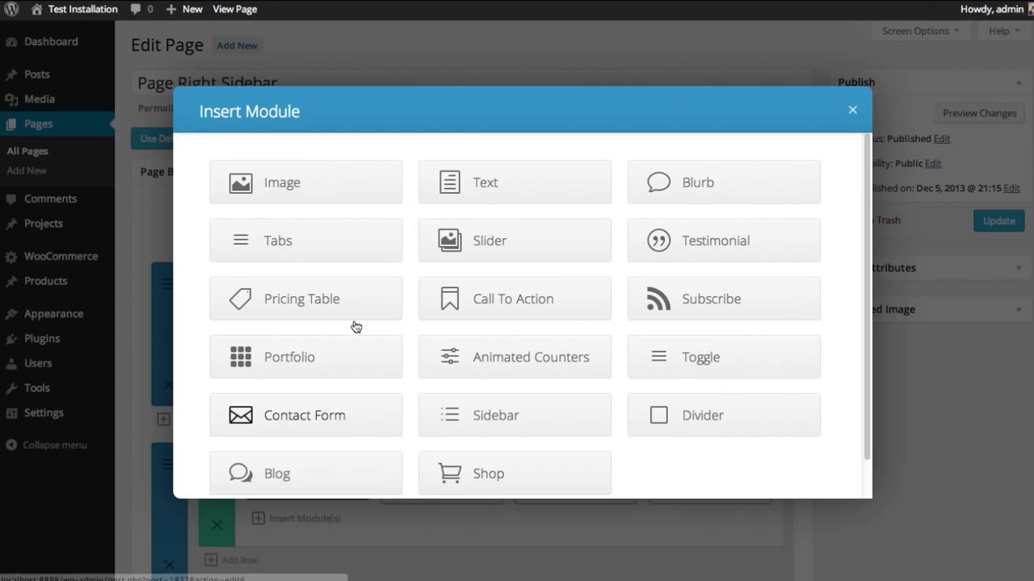
{"action": "left_click", "coordinate": [272, 181]}
{"action": "left_click", "coordinate": [651, 171]}
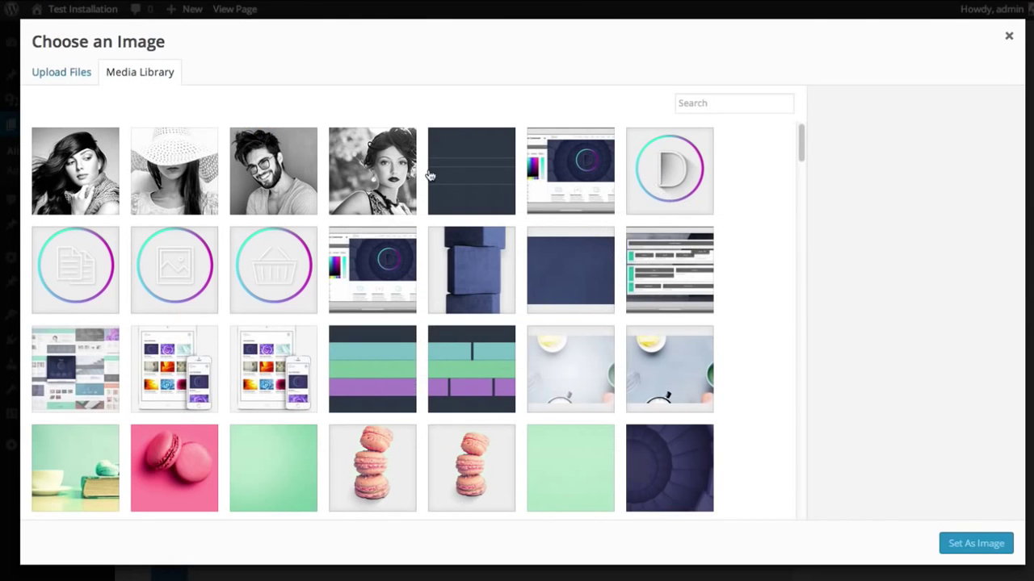
{"action": "left_click", "coordinate": [176, 172]}
{"action": "left_click", "coordinate": [958, 546]}
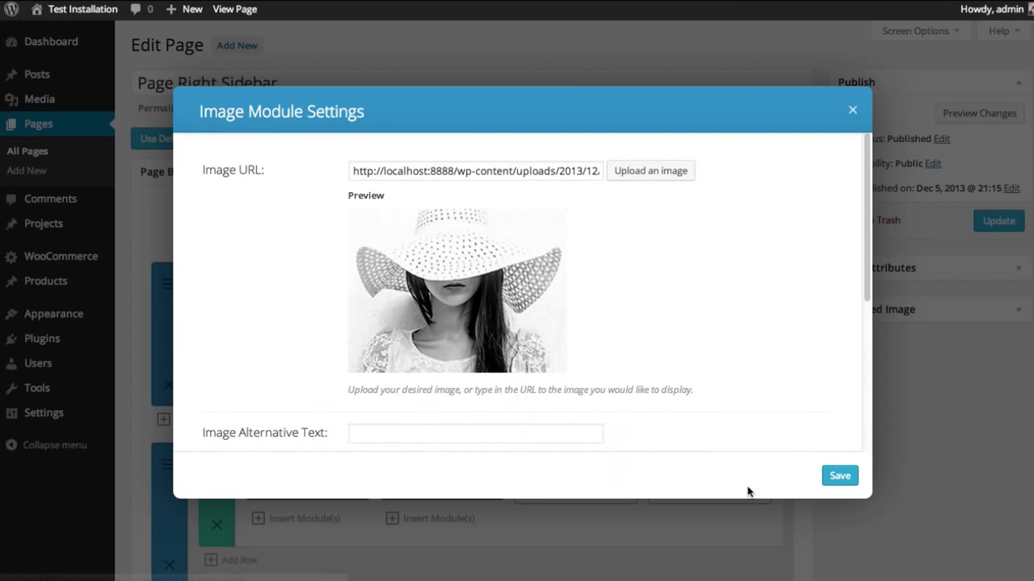
{"action": "left_click", "coordinate": [854, 477]}
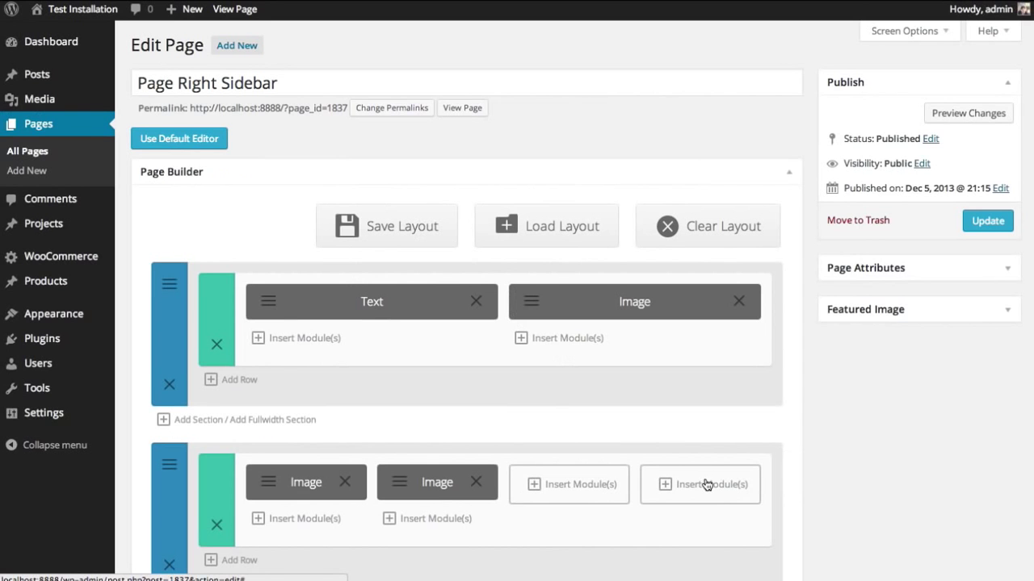
- Add an Image module with the picture of the bearded man in glasses (pic-2.jpg) to the third column and save it
{"action": "left_click", "coordinate": [568, 487]}
{"action": "left_click", "coordinate": [309, 203]}
{"action": "left_click", "coordinate": [649, 171]}
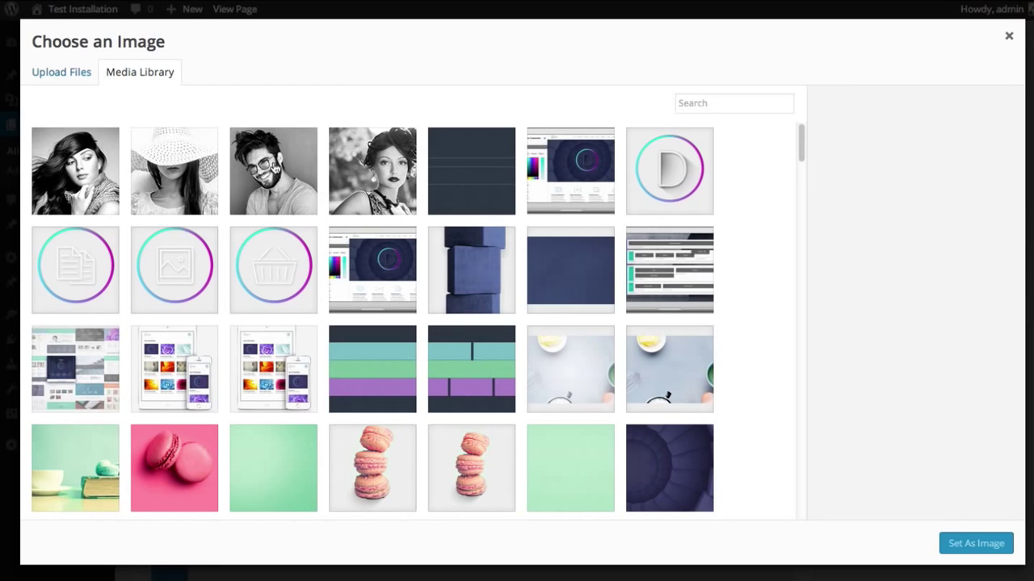
{"action": "left_click", "coordinate": [274, 167]}
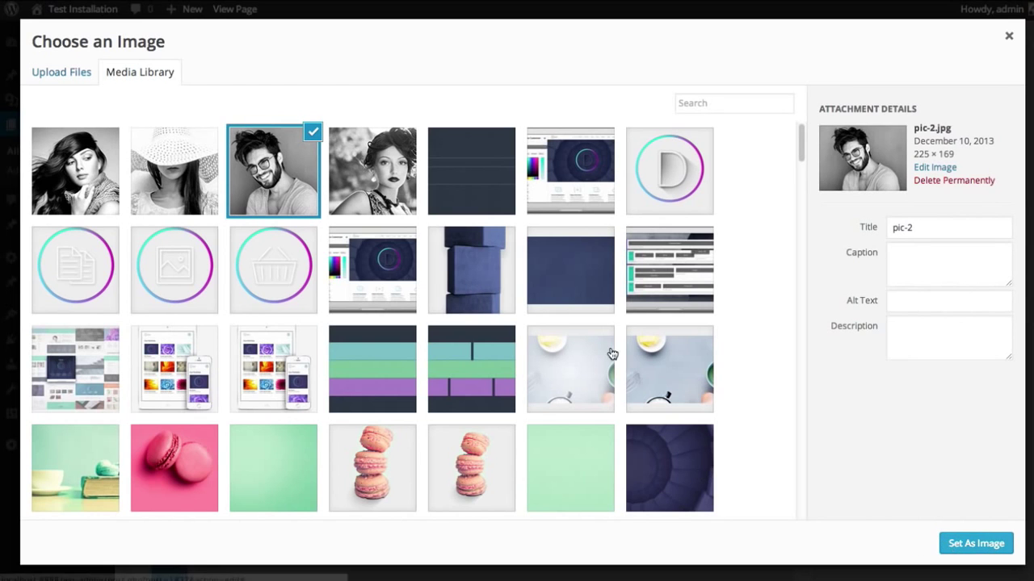
{"action": "left_click", "coordinate": [971, 545]}
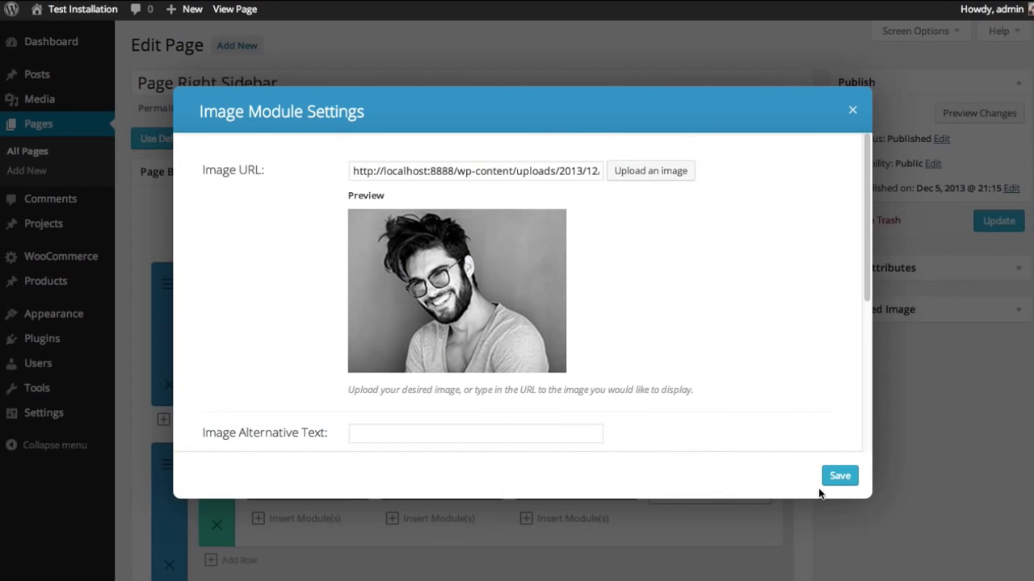
{"action": "left_click", "coordinate": [839, 476]}
- Add an Image module with the picture of the dark-haired woman wearing earrings to the fourth column and save it
{"action": "left_click", "coordinate": [697, 488]}
{"action": "left_click", "coordinate": [241, 181]}
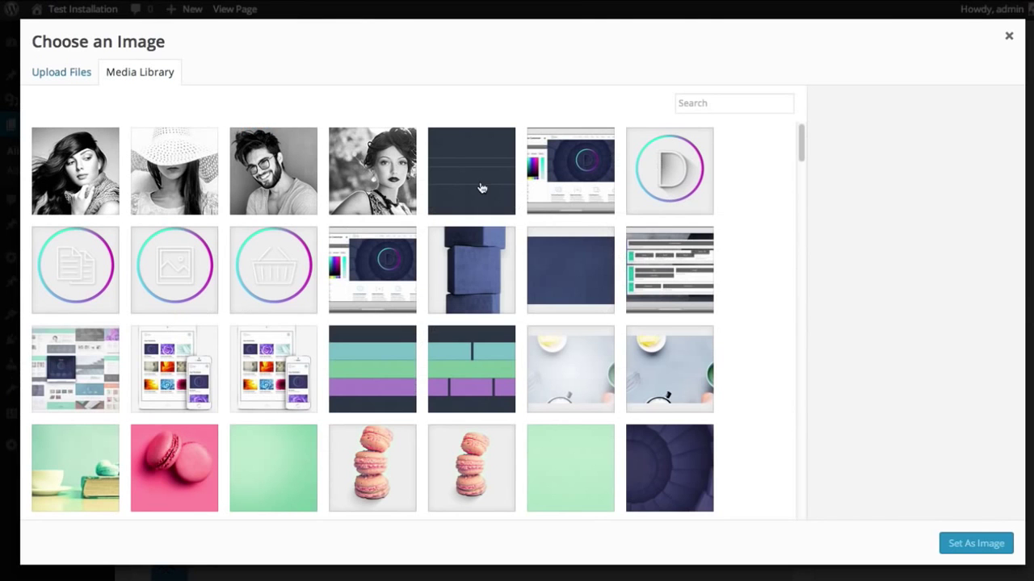
{"action": "left_click", "coordinate": [401, 175]}
{"action": "left_click", "coordinate": [976, 543]}
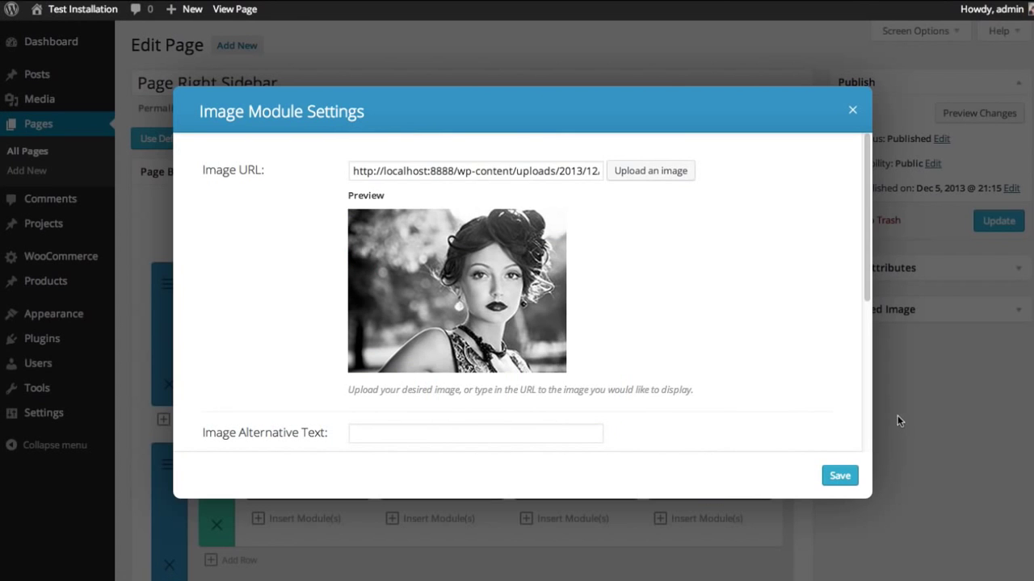
{"action": "left_click", "coordinate": [848, 475]}
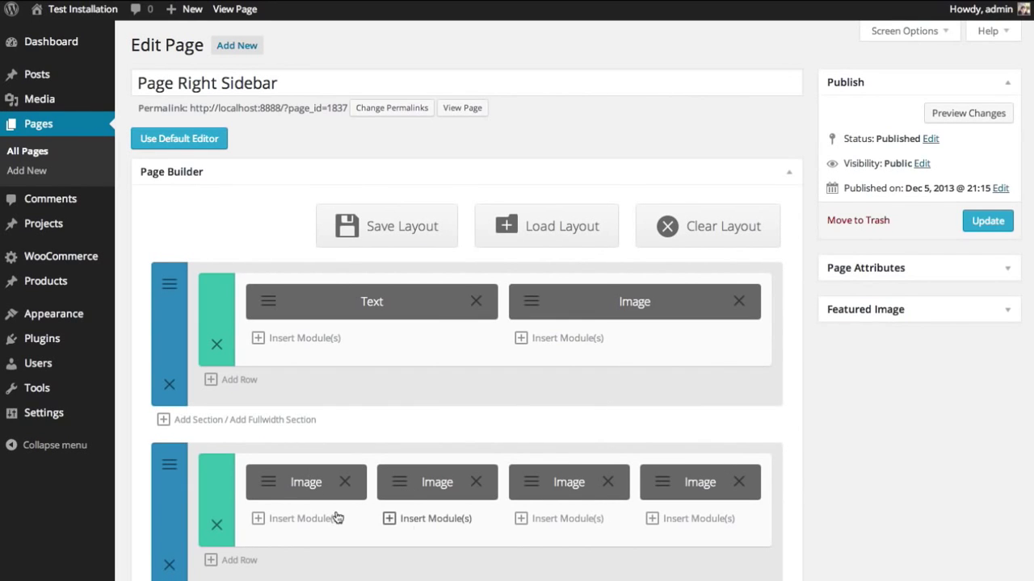
- Preview the page changes, examine the row of four images below the existing content, and return to the page editor
{"action": "mouse_move", "coordinate": [223, 491]}
{"action": "left_mouse_down"}
{"action": "mouse_move", "coordinate": [235, 489]}
{"action": "mouse_move", "coordinate": [222, 490]}
{"action": "left_mouse_up"}
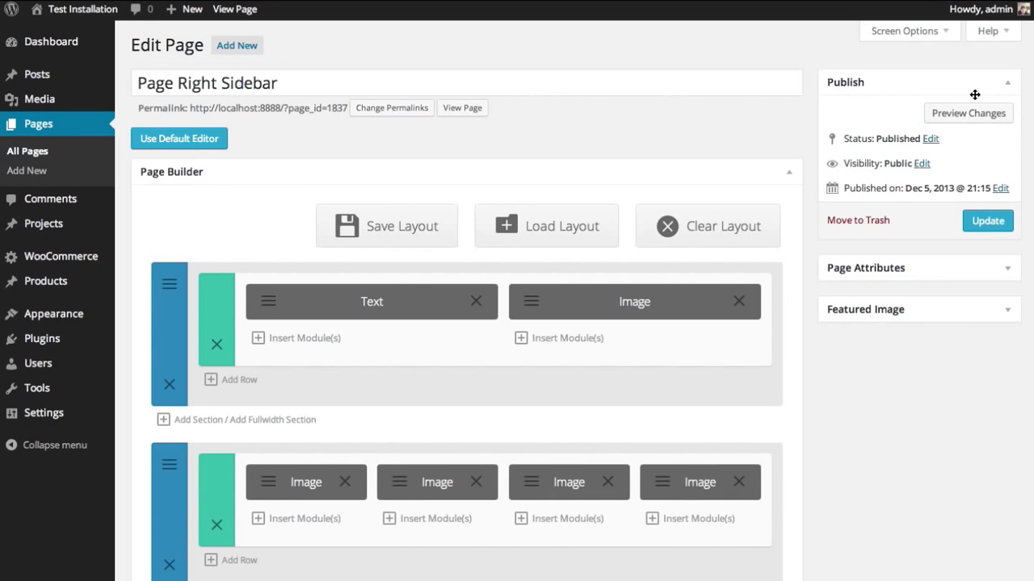
{"action": "left_click", "coordinate": [959, 115]}
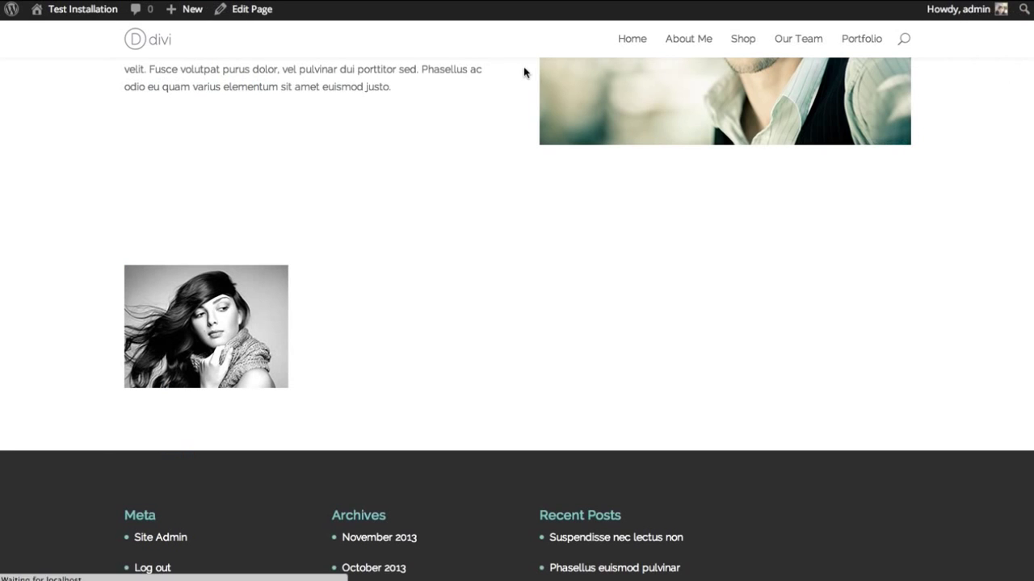
{"action": "scroll", "coordinate": [547, 254], "scroll_direction": "down", "scroll_amount": 5}
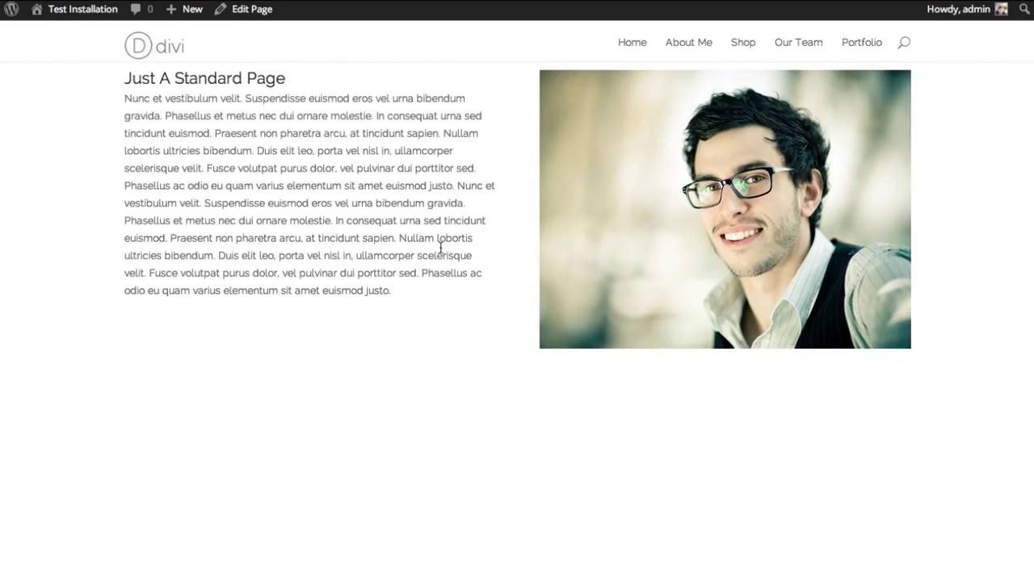
{"action": "scroll", "coordinate": [442, 256], "scroll_direction": "up", "scroll_amount": 4}
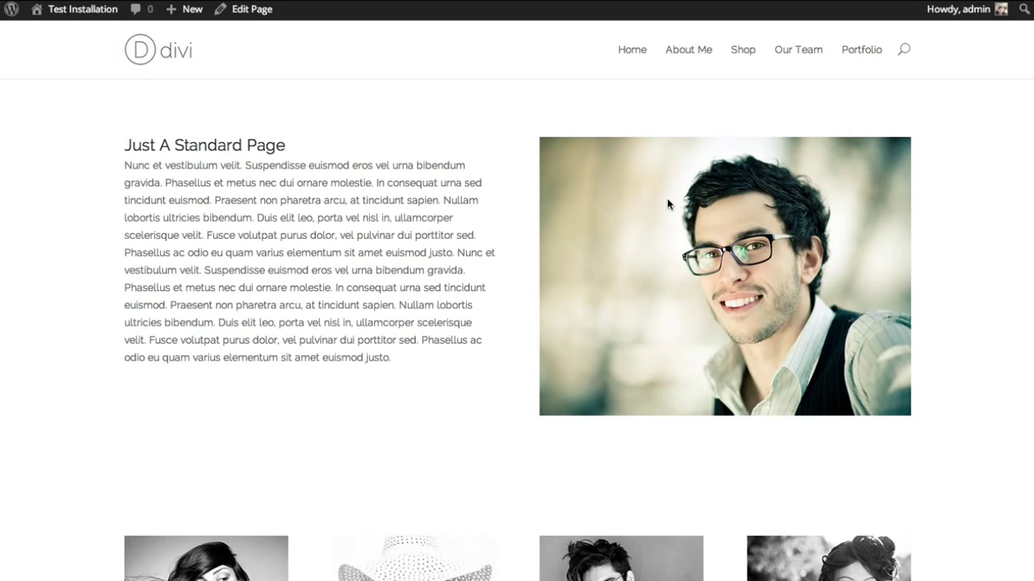
{"action": "scroll", "coordinate": [715, 265], "scroll_direction": "down", "scroll_amount": 5}
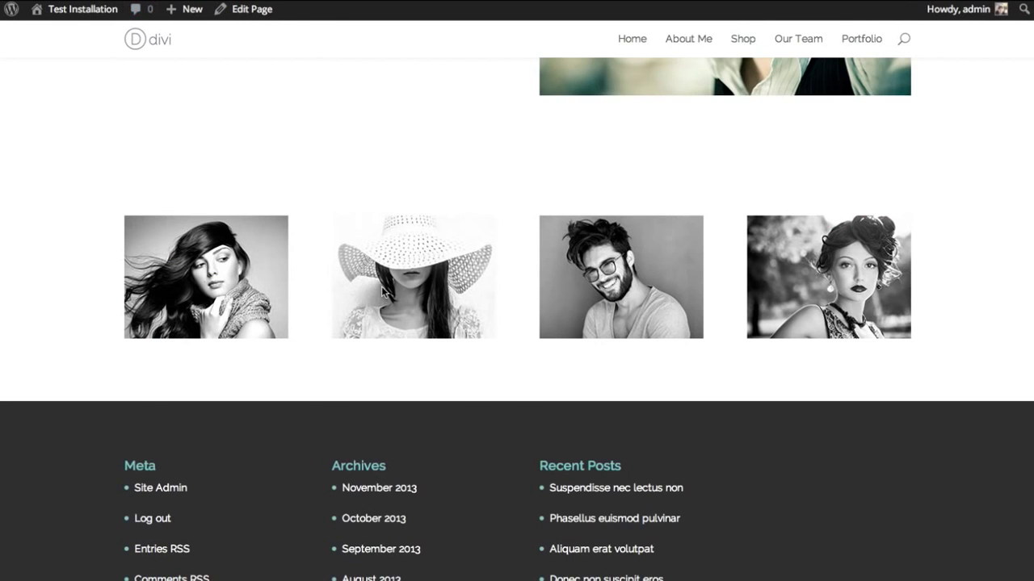
{"action": "scroll", "coordinate": [428, 315], "scroll_direction": "up", "scroll_amount": 4}
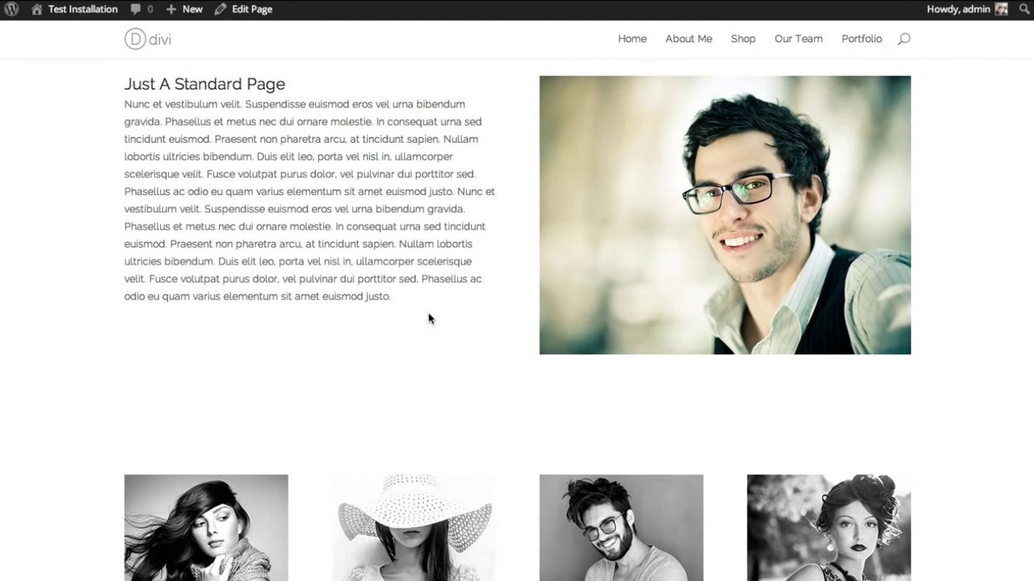
{"action": "scroll", "coordinate": [242, 267], "scroll_direction": "down", "scroll_amount": 3}
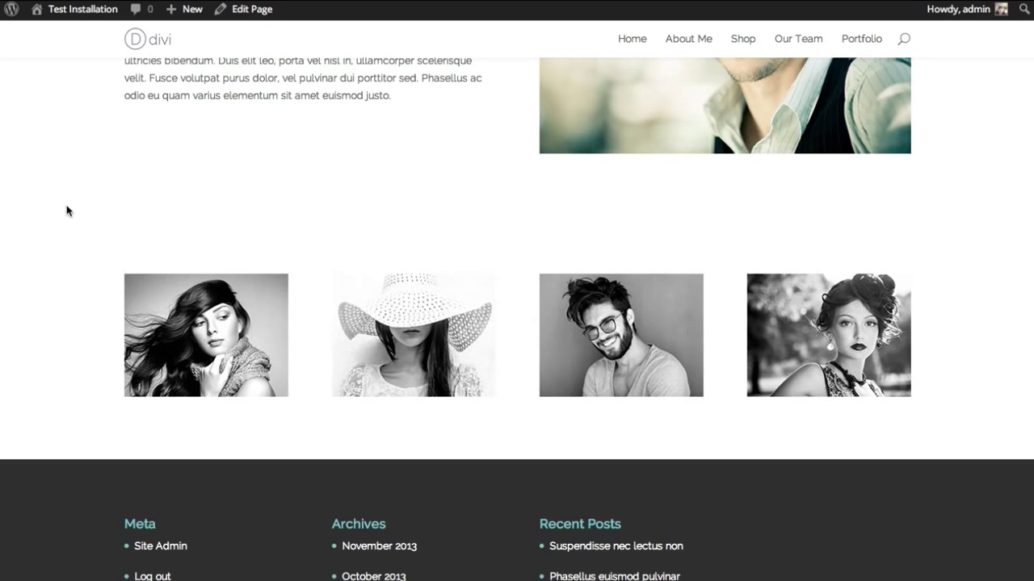
{"action": "scroll", "coordinate": [364, 247], "scroll_direction": "up", "scroll_amount": 3}
{"action": "scroll", "coordinate": [342, 342], "scroll_direction": "down", "scroll_amount": 3}
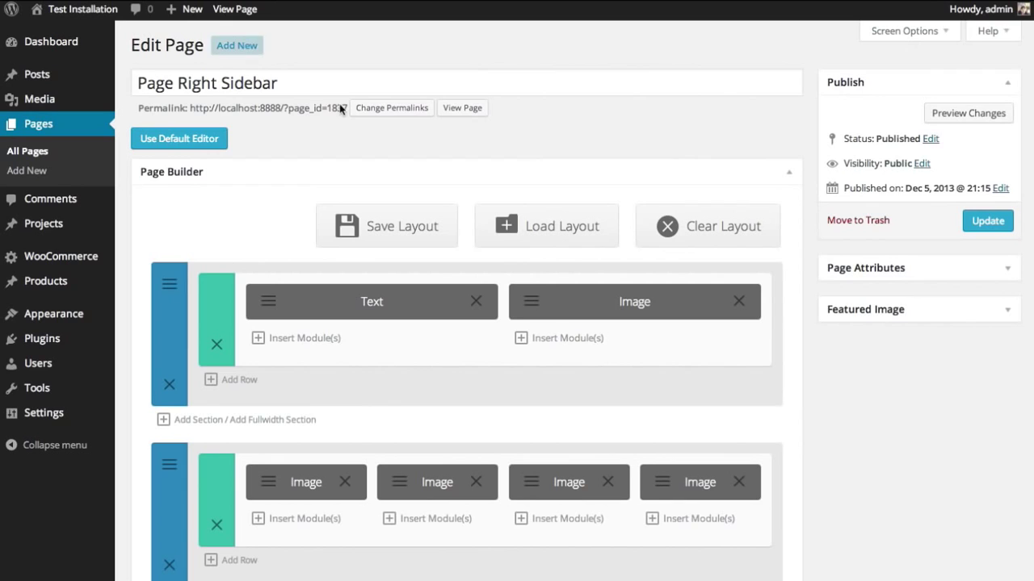
- Open the settings of the section holding the four images, review its options, and set its background color to #f2f2f2
{"action": "scroll", "coordinate": [865, 390], "scroll_direction": "down", "scroll_amount": 2}
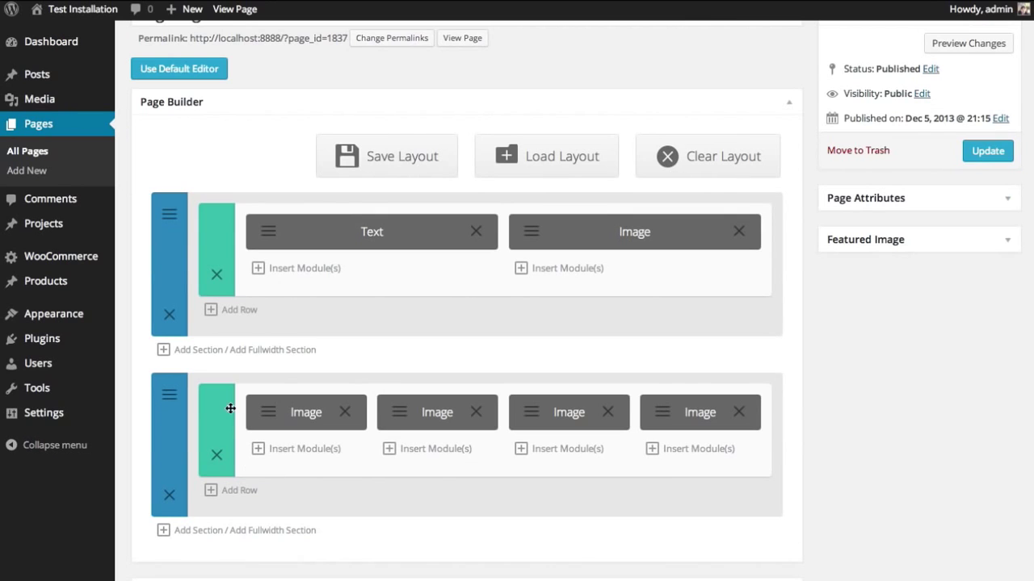
{"action": "left_click", "coordinate": [170, 402]}
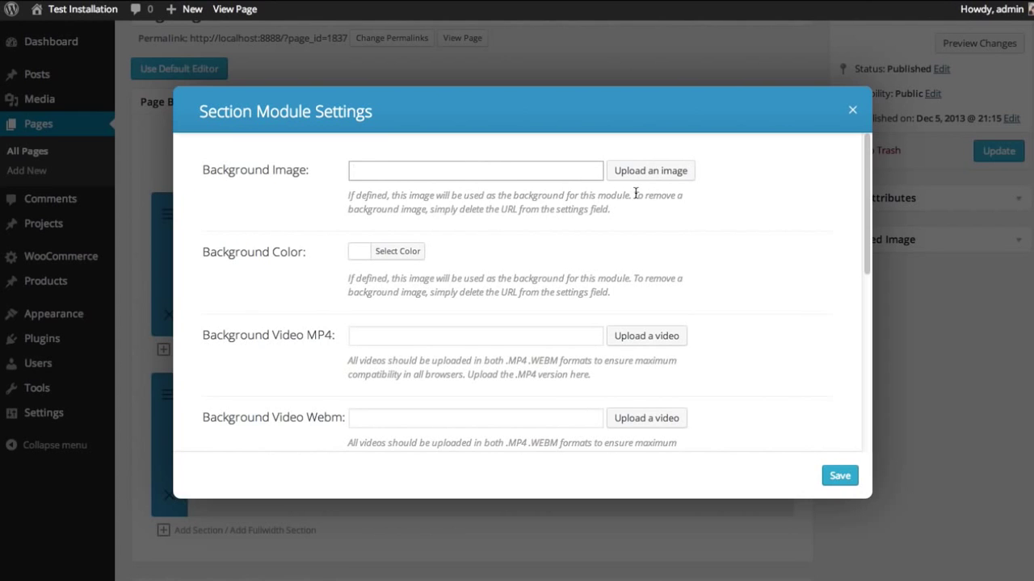
{"action": "mouse_move", "coordinate": [867, 153]}
{"action": "left_mouse_down"}
{"action": "mouse_move", "coordinate": [863, 327]}
{"action": "mouse_move", "coordinate": [870, 139]}
{"action": "left_mouse_up"}
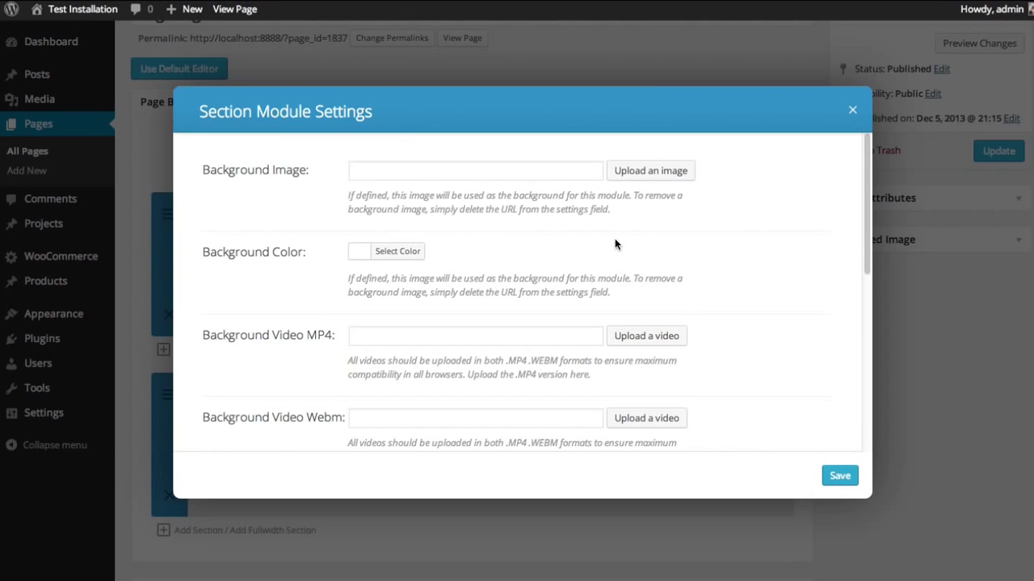
{"action": "left_click_drag", "start_coordinate": [863, 191], "coordinate": [859, 374]}
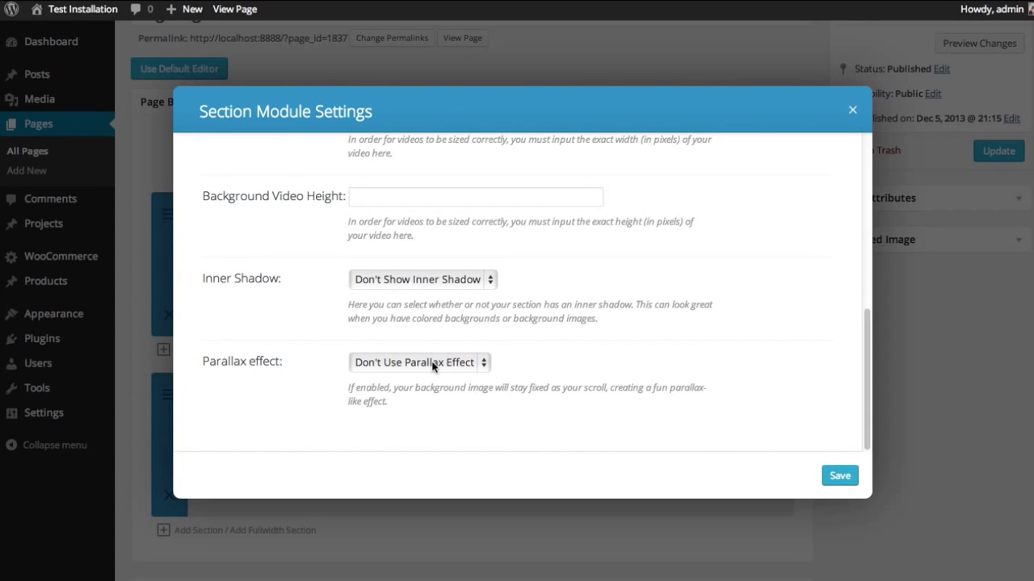
{"action": "left_click_drag", "start_coordinate": [866, 354], "coordinate": [854, 166]}
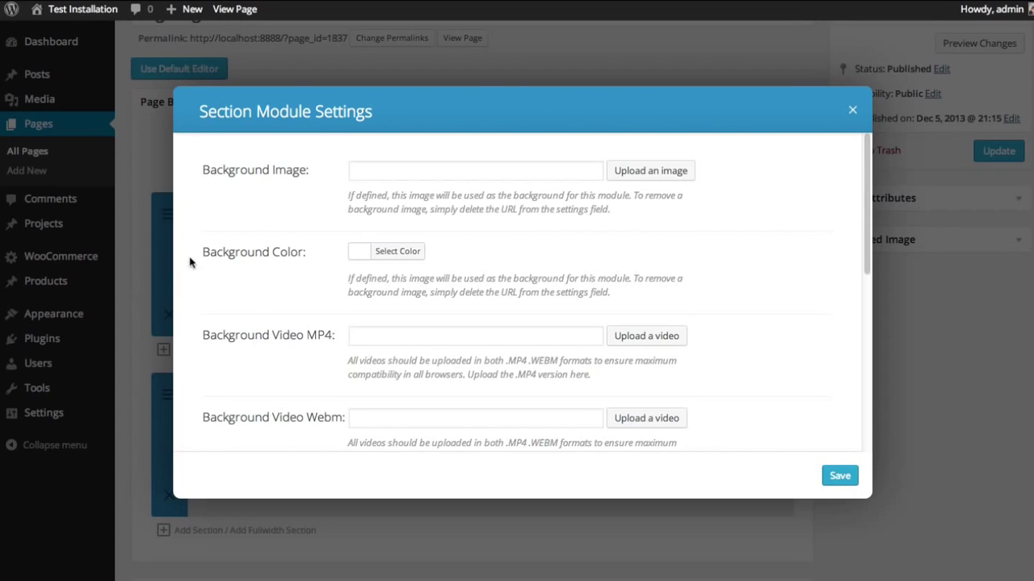
{"action": "left_click", "coordinate": [364, 253]}
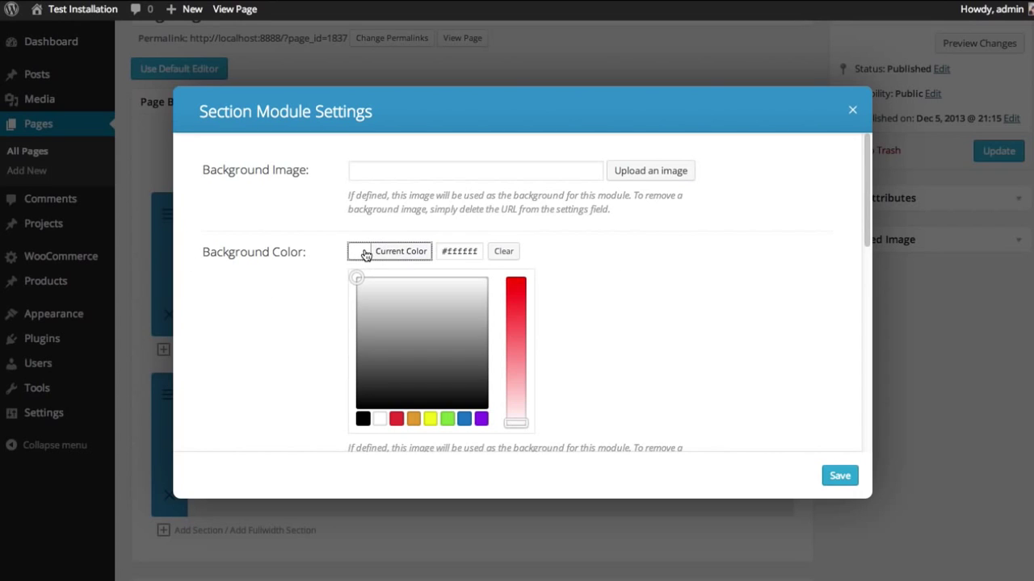
{"action": "left_click_drag", "start_coordinate": [362, 277], "coordinate": [375, 284]}
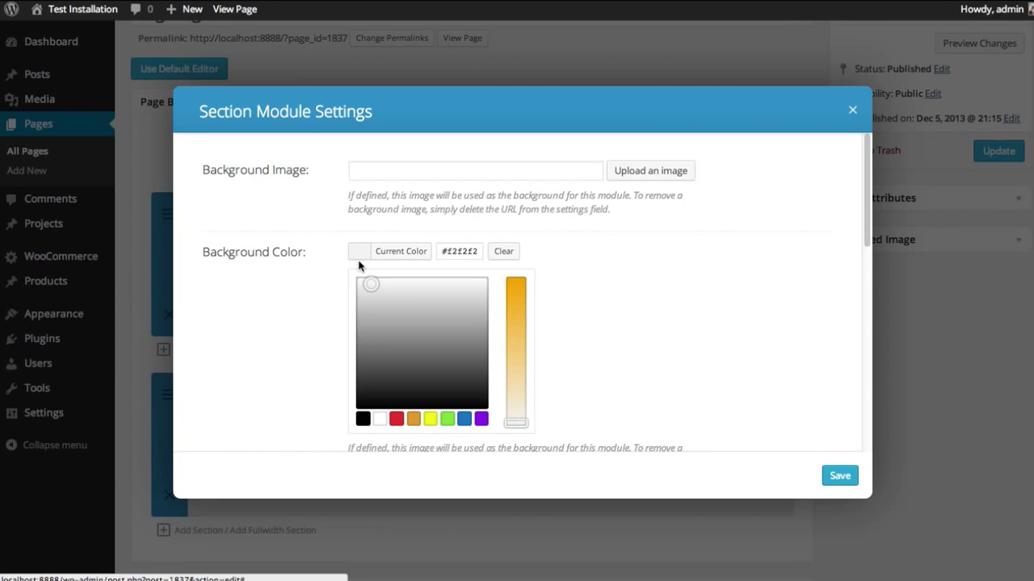
{"action": "left_click", "coordinate": [358, 253]}
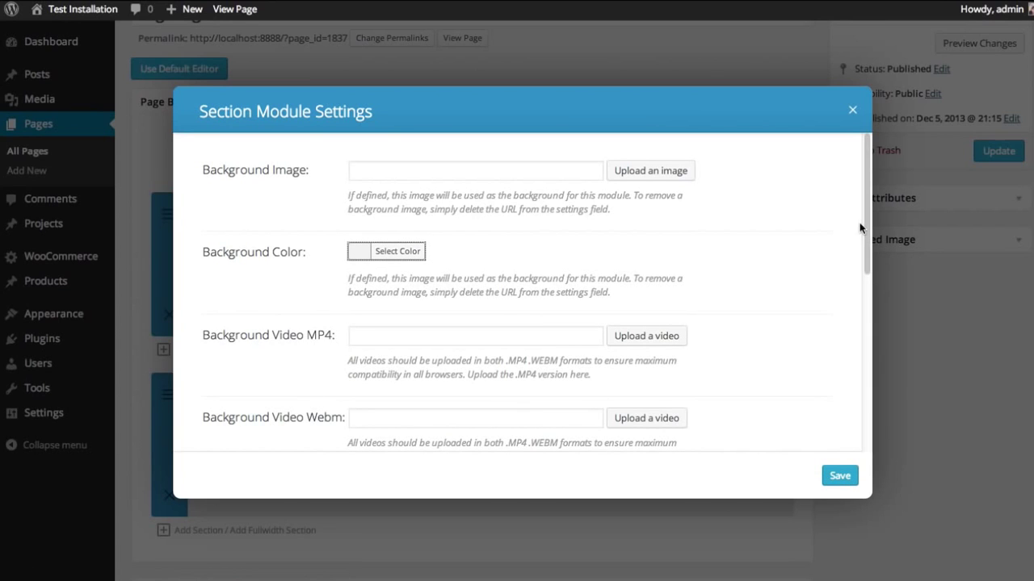
- Set the section's Inner Shadow to Show Inner Shadow and save the section settings
{"action": "left_click_drag", "start_coordinate": [865, 228], "coordinate": [871, 415]}
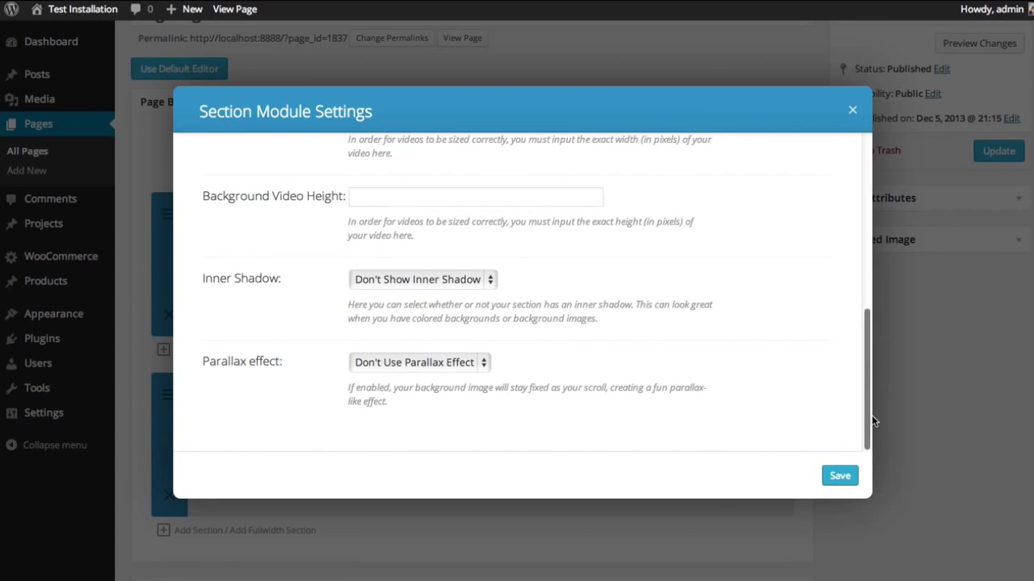
{"action": "left_click", "coordinate": [428, 281]}
{"action": "left_click", "coordinate": [393, 291]}
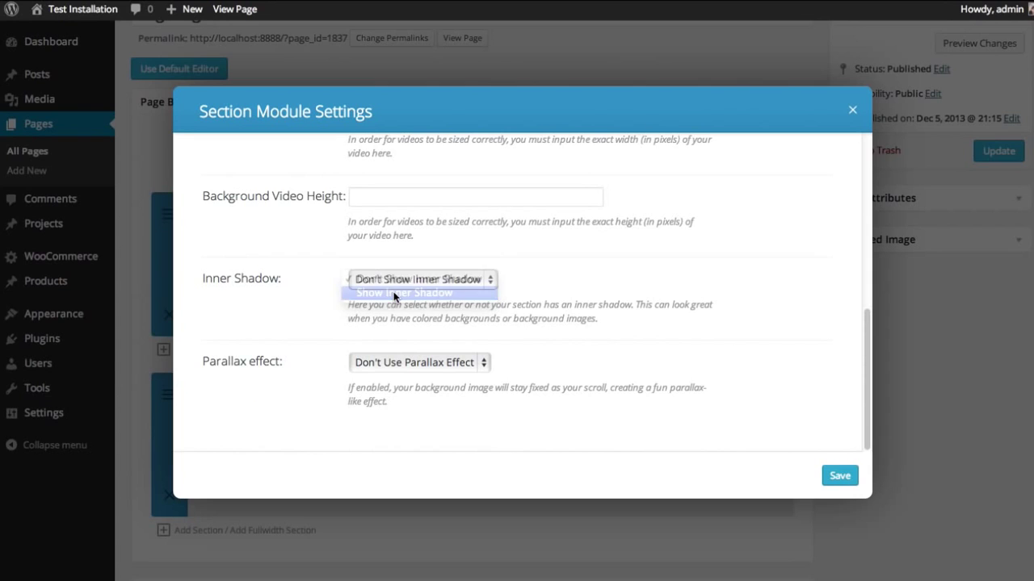
{"action": "left_click", "coordinate": [832, 479]}
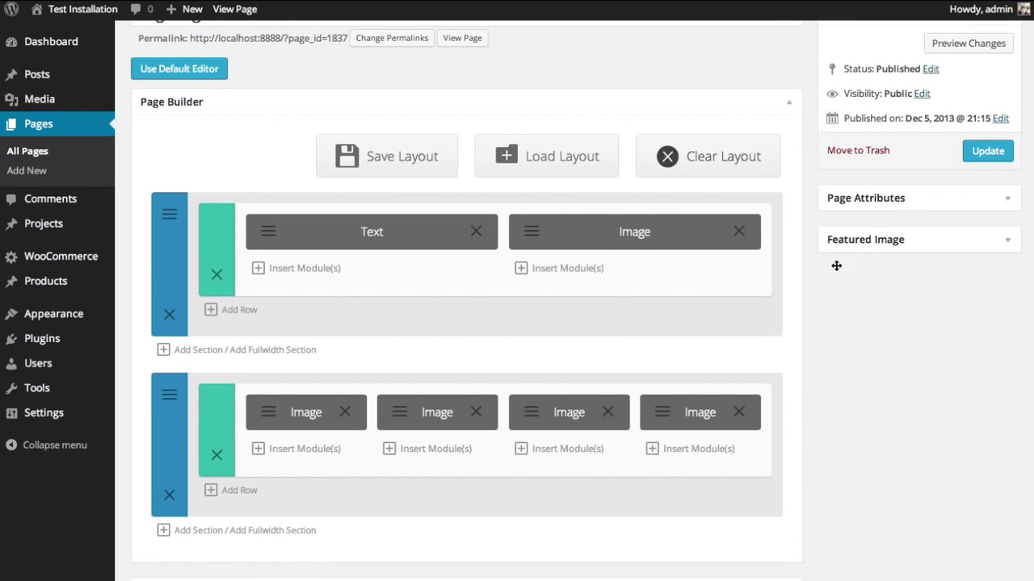
- Preview the page changes, examine the image section's background and inner shadow, and return to the page editor
{"action": "scroll", "coordinate": [836, 266], "scroll_direction": "up", "scroll_amount": 1}
{"action": "left_click", "coordinate": [968, 84]}
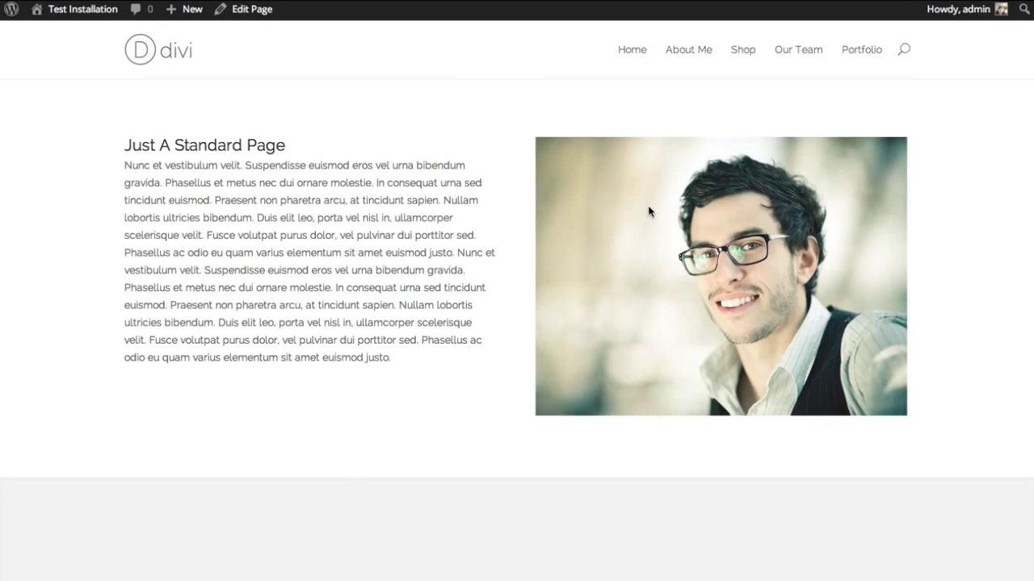
{"action": "scroll", "coordinate": [651, 212], "scroll_direction": "down", "scroll_amount": 5}
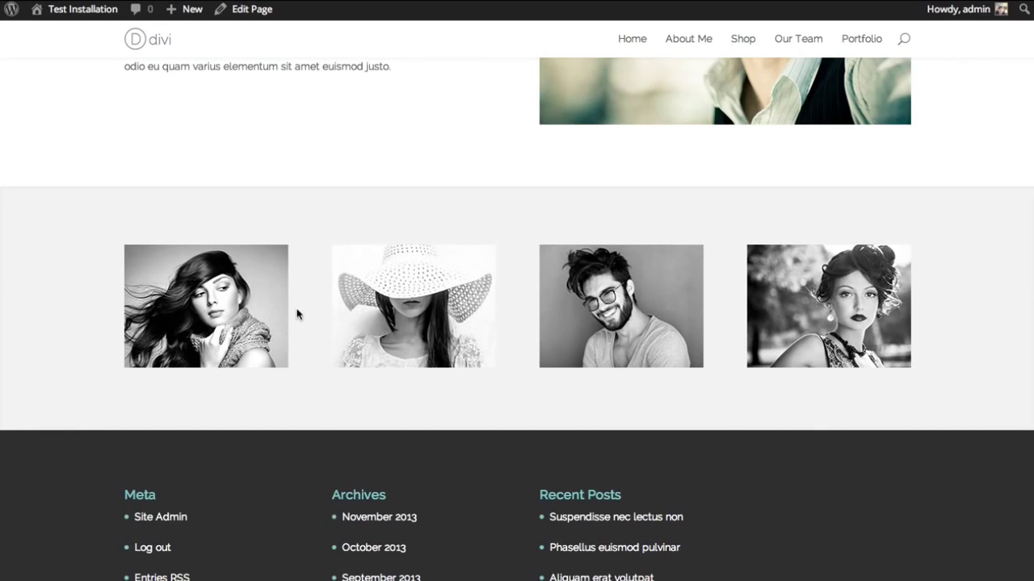
{"action": "scroll", "coordinate": [588, 234], "scroll_direction": "up", "scroll_amount": 5}
{"action": "scroll", "coordinate": [571, 410], "scroll_direction": "down", "scroll_amount": 3}
{"action": "scroll", "coordinate": [573, 386], "scroll_direction": "up", "scroll_amount": 3}
{"action": "scroll", "coordinate": [573, 386], "scroll_direction": "down", "scroll_amount": 5}
{"action": "scroll", "coordinate": [583, 367], "scroll_direction": "up", "scroll_amount": 3}
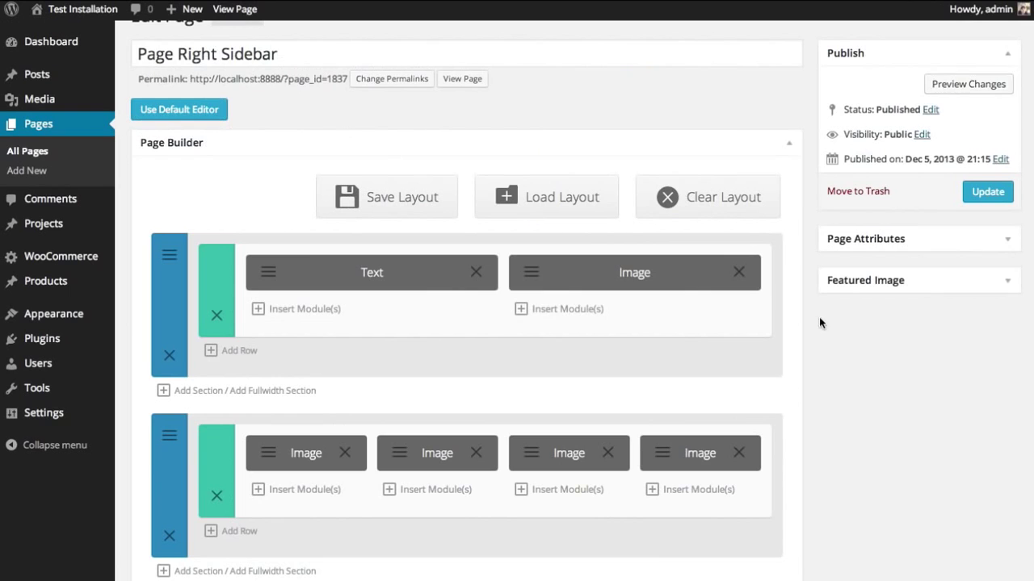
- Add a row below the four images in the second section and give it a 1/2 + 1/2 column layout
{"action": "scroll", "coordinate": [872, 380], "scroll_direction": "down", "scroll_amount": 2}
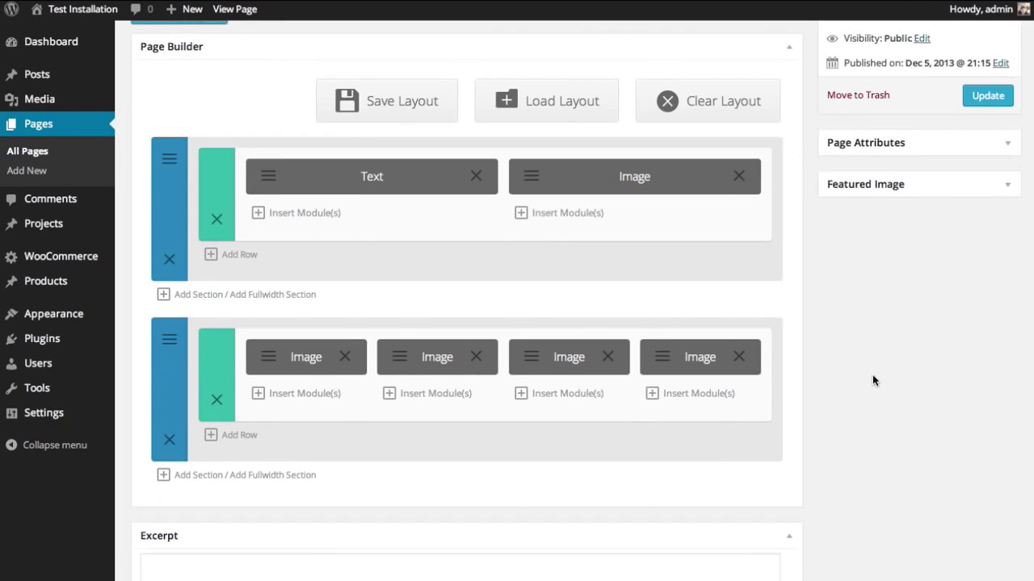
{"action": "left_click", "coordinate": [239, 437]}
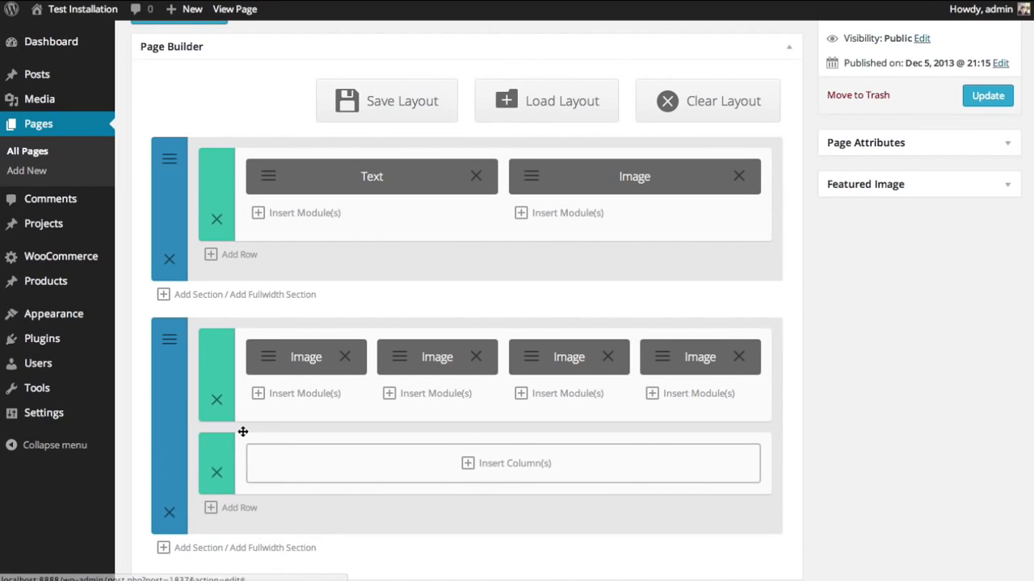
{"action": "left_click", "coordinate": [521, 466]}
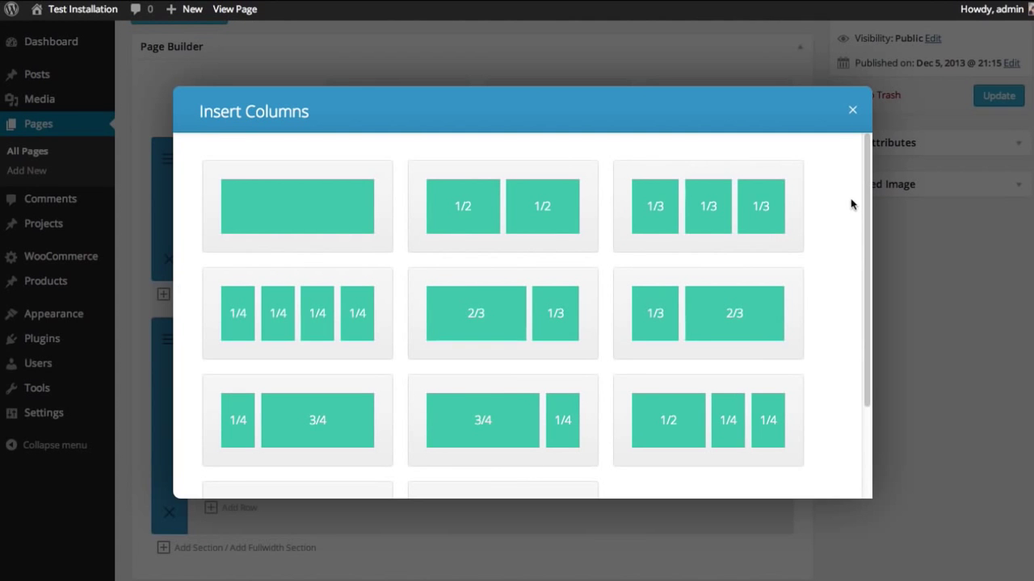
{"action": "left_click_drag", "start_coordinate": [866, 188], "coordinate": [861, 127]}
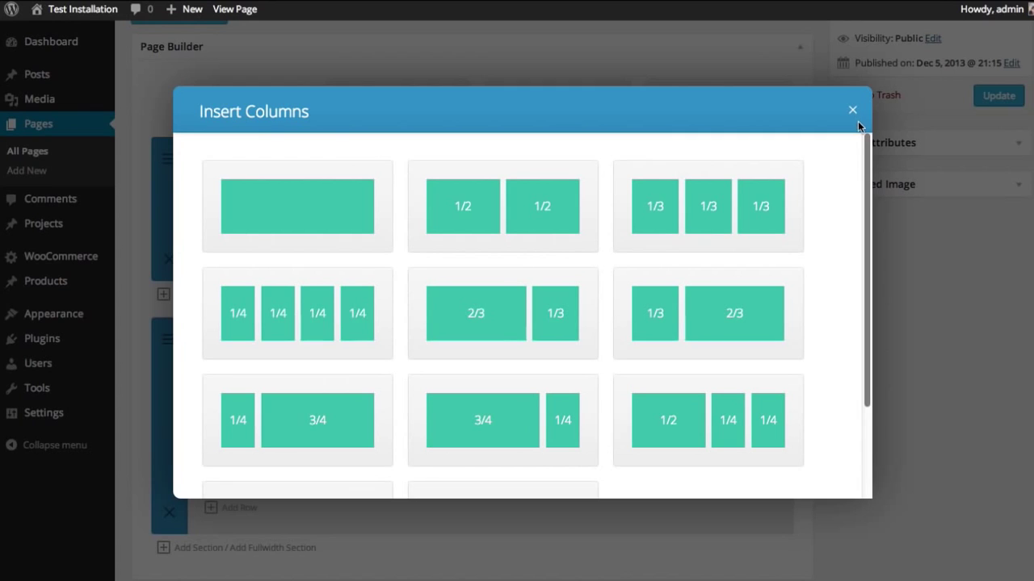
{"action": "left_click", "coordinate": [500, 214]}
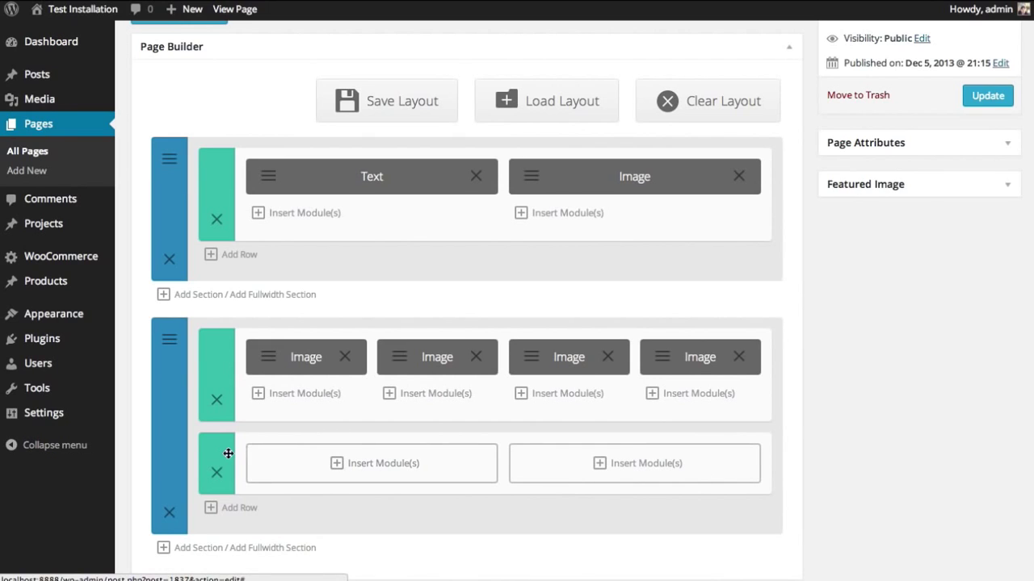
- Move the two-column row above the image row, and move the image row into the first section and back above the two-column row
{"action": "left_click_drag", "start_coordinate": [215, 453], "coordinate": [222, 381]}
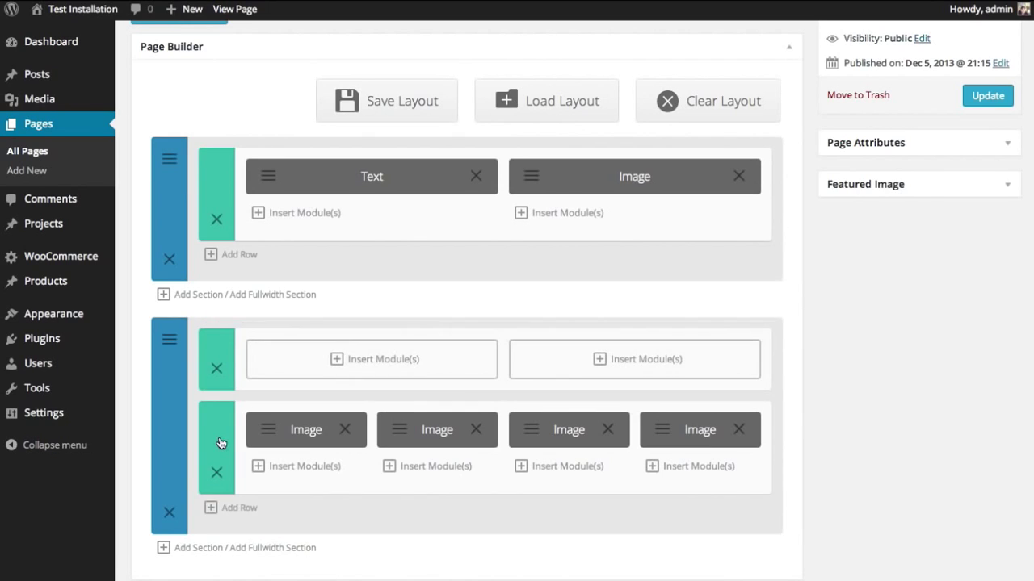
{"action": "left_click_drag", "start_coordinate": [217, 425], "coordinate": [224, 205]}
{"action": "left_click_drag", "start_coordinate": [223, 169], "coordinate": [238, 449]}
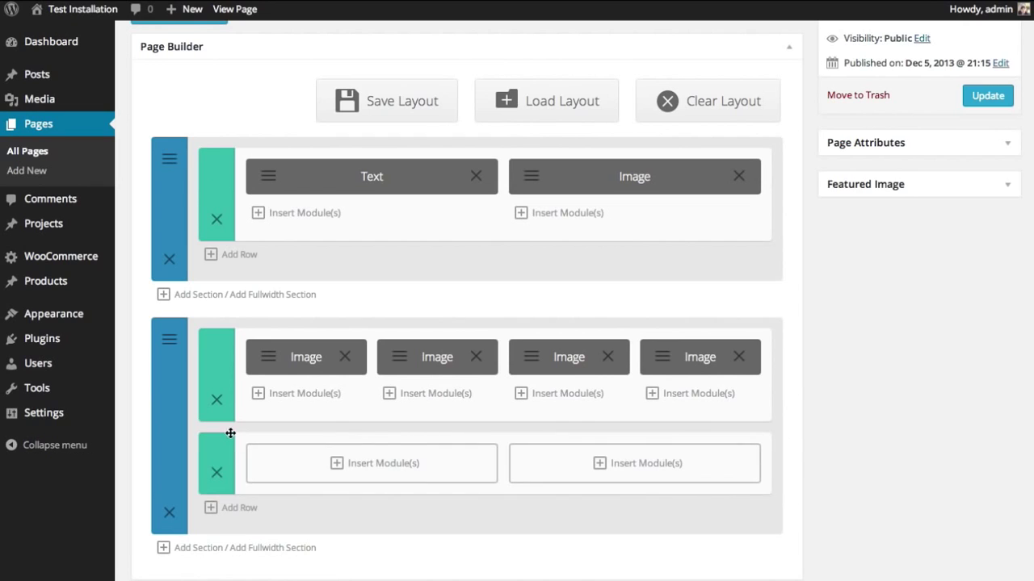
- Move the four-image row above the text and image row in the first section and preview the page changes
{"action": "left_click_drag", "start_coordinate": [218, 374], "coordinate": [233, 195]}
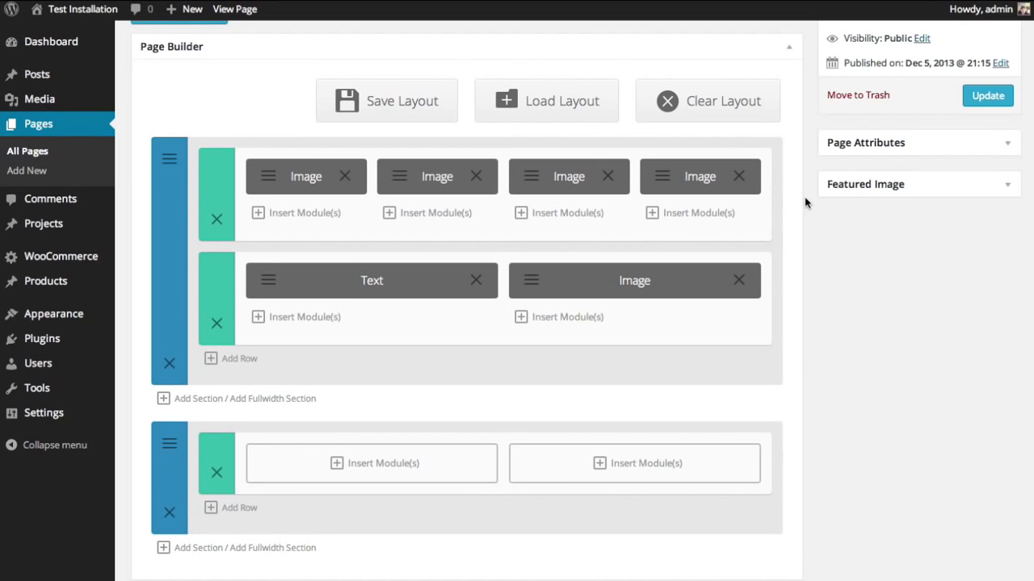
{"action": "scroll", "coordinate": [472, 137], "scroll_direction": "up", "scroll_amount": 2}
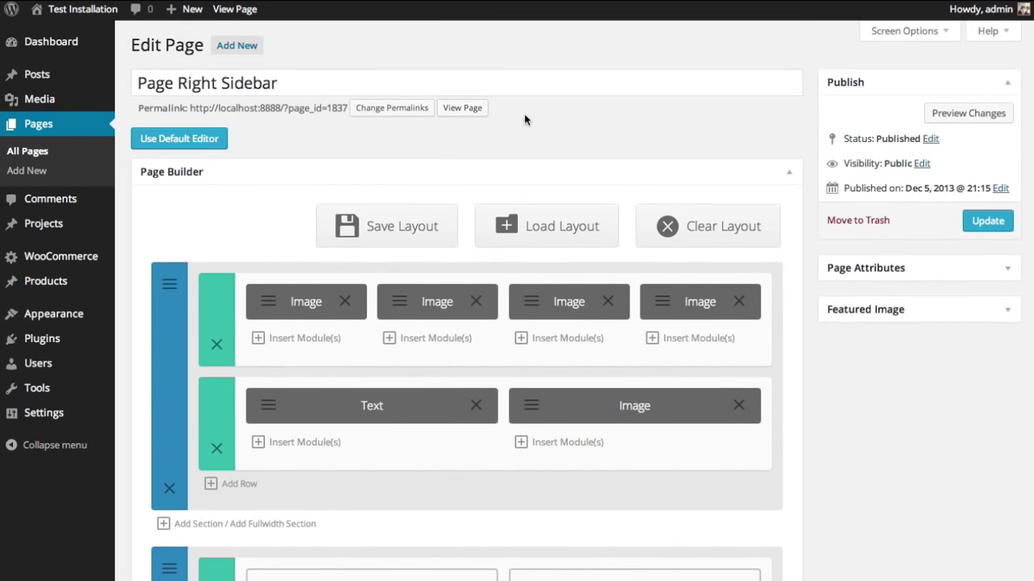
{"action": "left_click", "coordinate": [939, 111]}
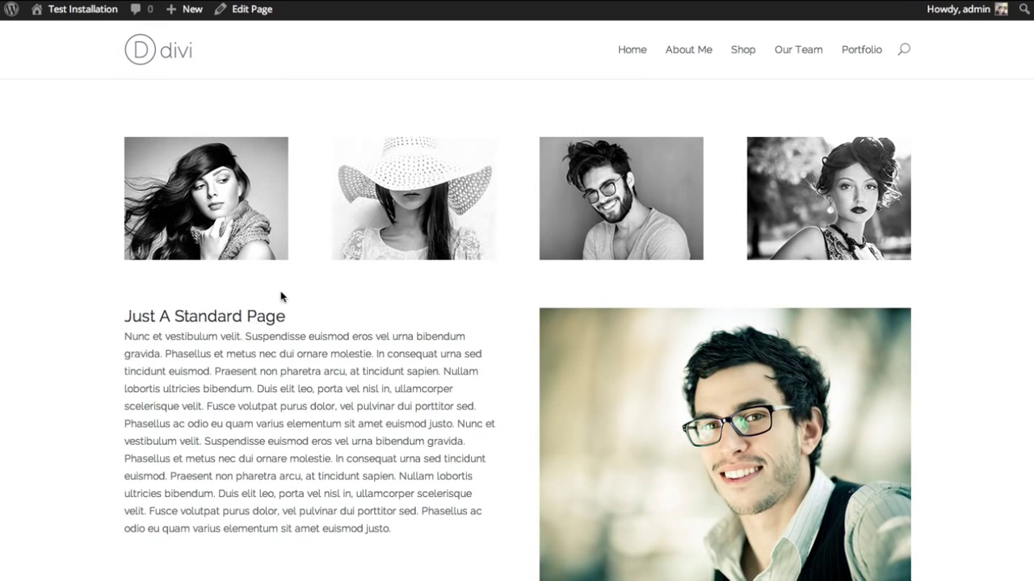
- Return to the page editor and move the four-image row back into the second section above the empty two-column row
{"action": "left_click", "coordinate": [246, 9]}
{"action": "scroll", "coordinate": [286, 191], "scroll_direction": "down", "scroll_amount": 2}
{"action": "left_click_drag", "start_coordinate": [231, 203], "coordinate": [221, 396]}
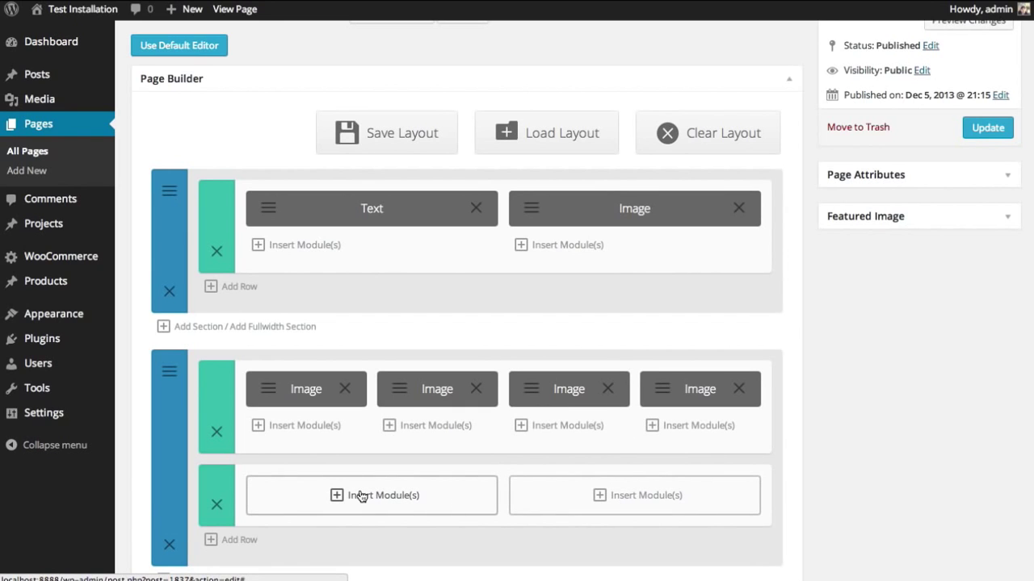
- Insert a Text module in the empty row's first column with the paragraph beginning "The use of mobile devices is on the rise"
{"action": "left_click", "coordinate": [395, 498]}
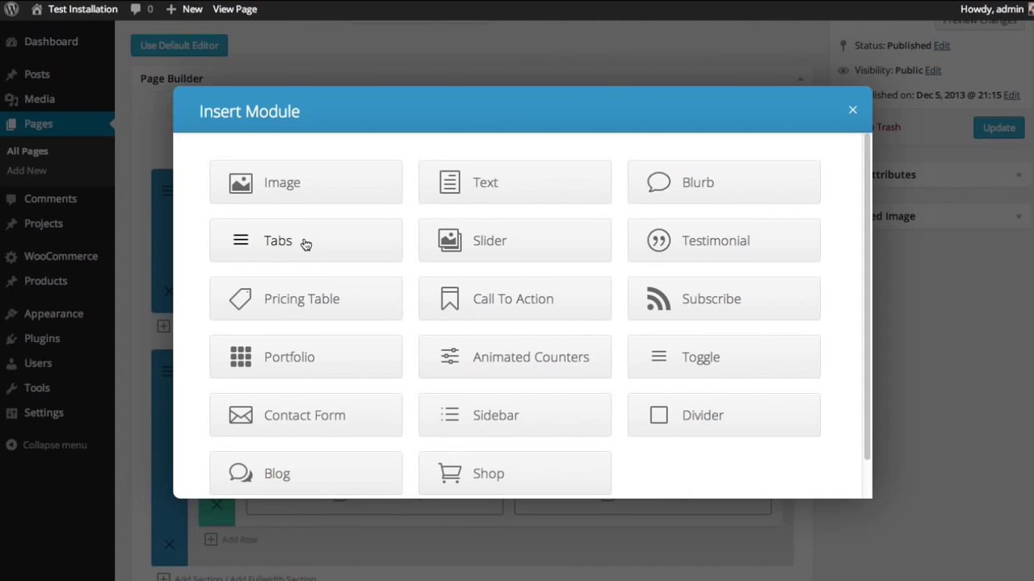
{"action": "left_click", "coordinate": [527, 189]}
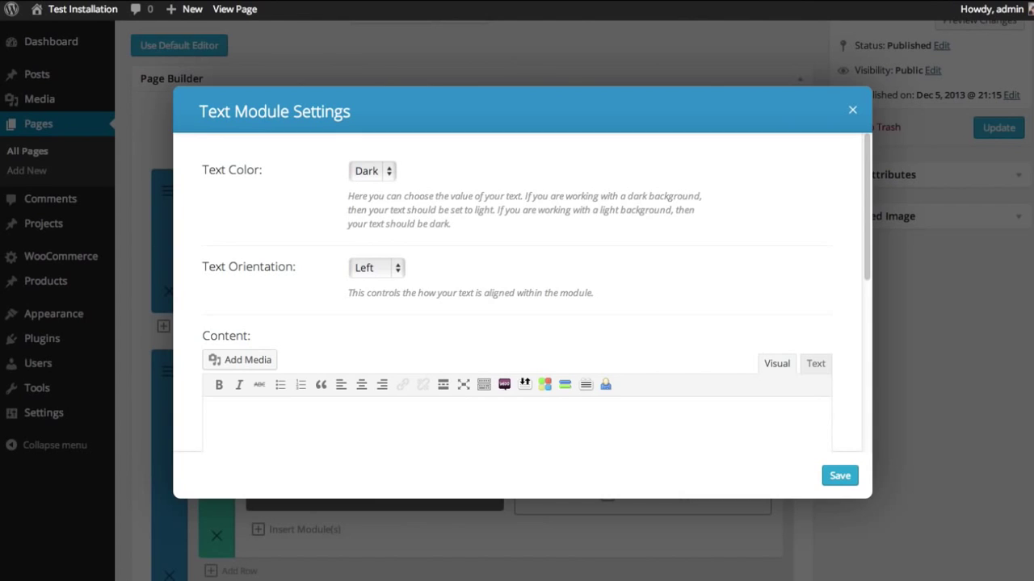
{"action": "left_click", "coordinate": [449, 413]}
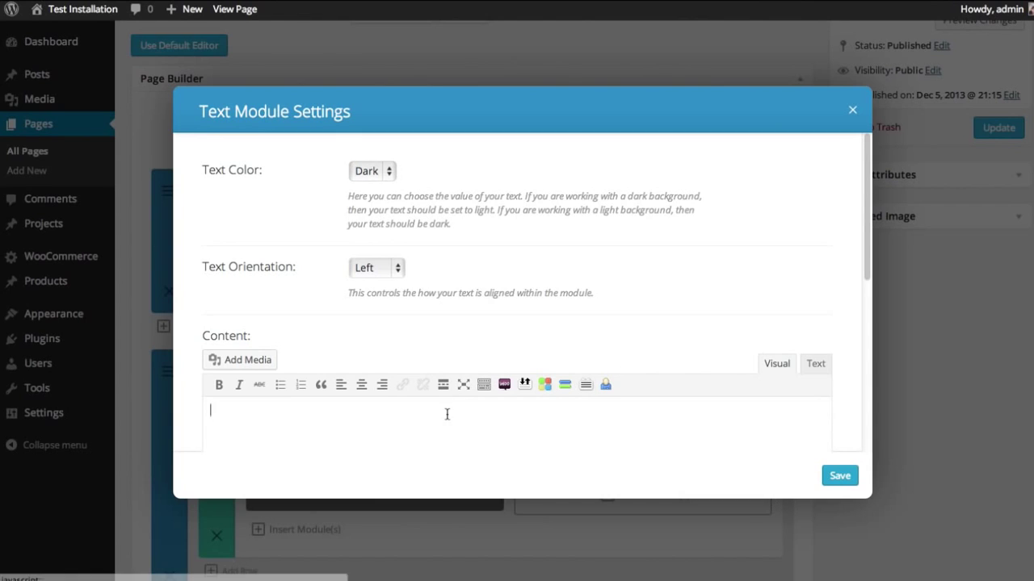
{"action": "type", "text": "The use of mobile devices is on the rise, and it's important for your website to be ready for those mobile visitors. Divi is fully responsive, which means the design will adapt to whatever screen size is being used to browse. Your website will look great and will be a breeze to read on mobile phones and desktop computers alike."}
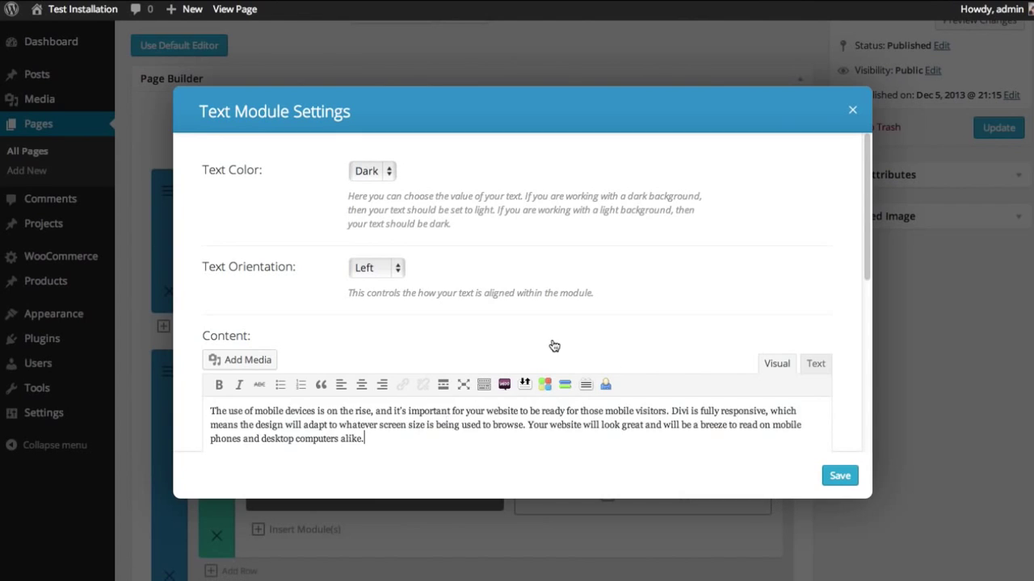
- Keep the Text Color set to Dark and save the Text module settings
{"action": "left_click", "coordinate": [374, 172]}
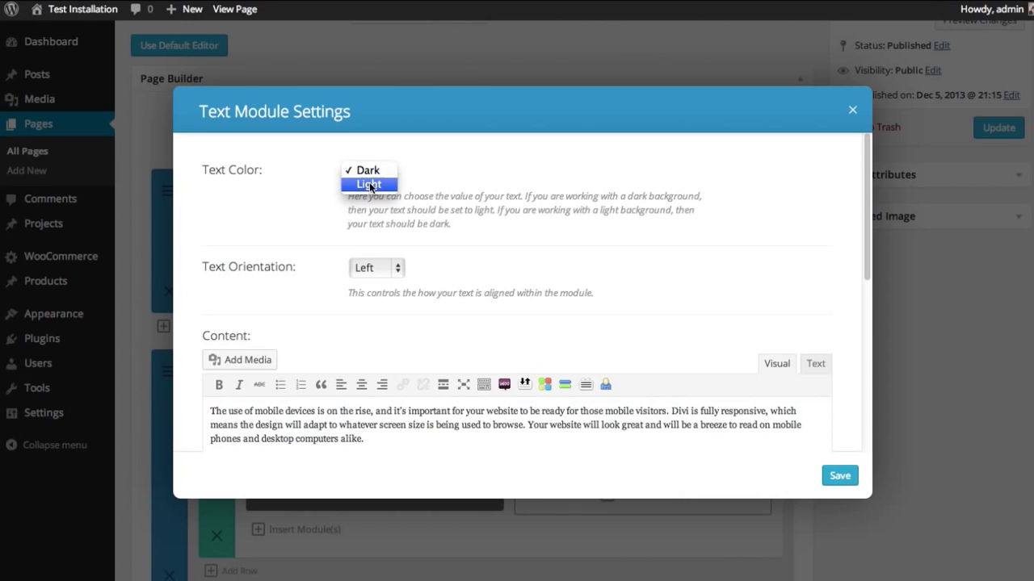
{"action": "left_click", "coordinate": [367, 171]}
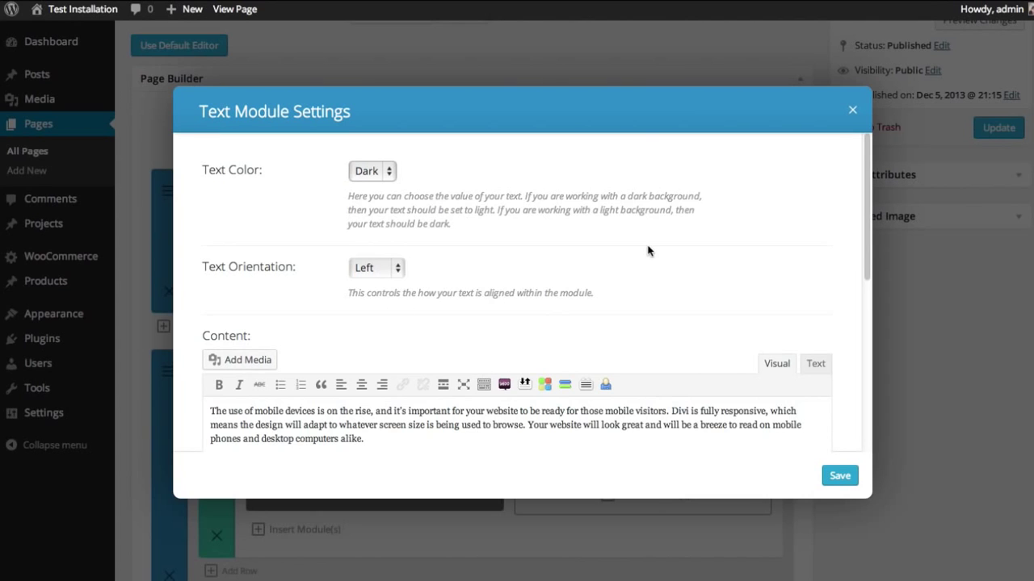
{"action": "scroll", "coordinate": [646, 251], "scroll_direction": "down", "scroll_amount": 3}
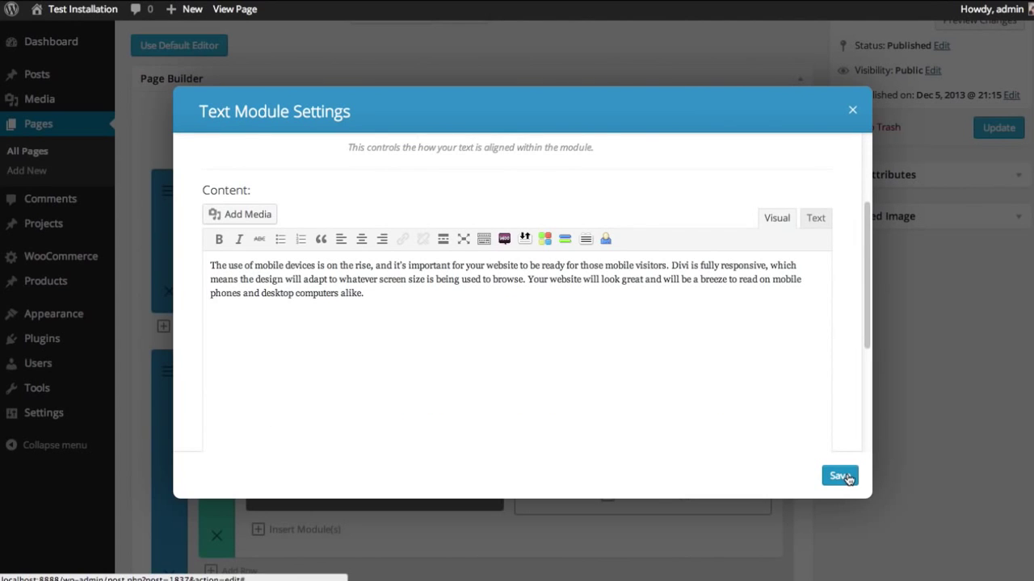
{"action": "left_click", "coordinate": [840, 477]}
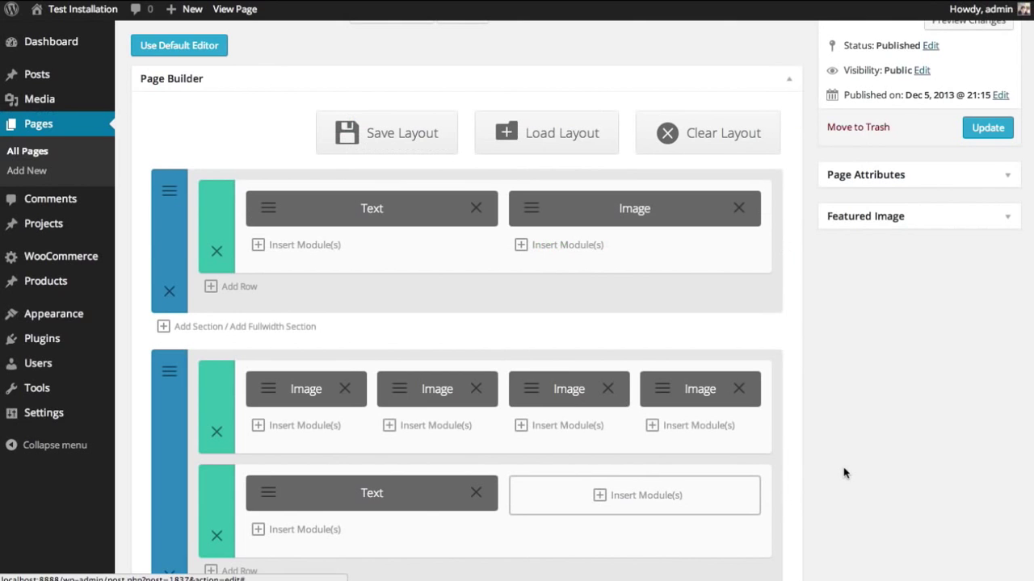
- Insert a Tabs module in the empty column beside the new Text module
{"action": "left_click", "coordinate": [614, 496]}
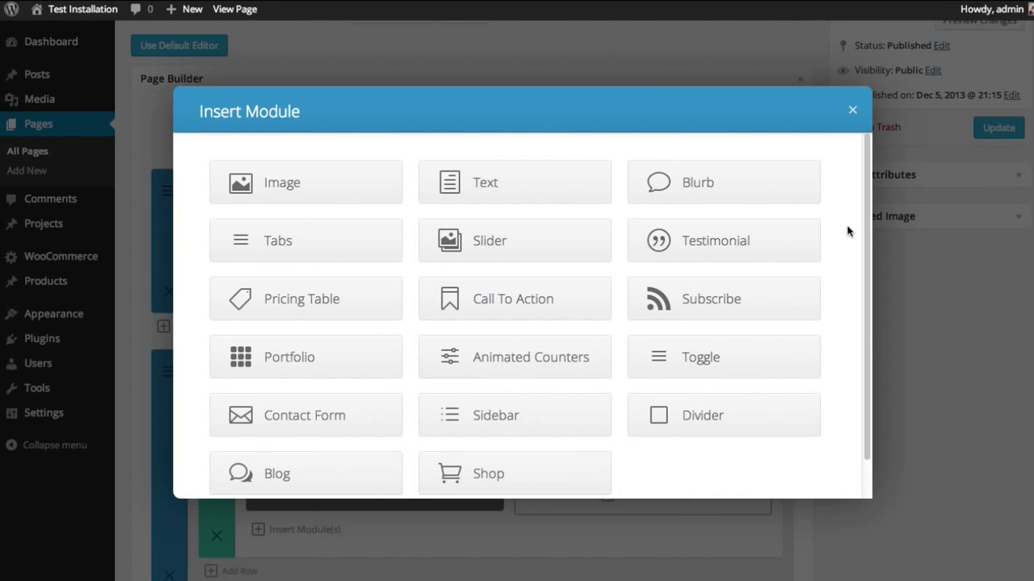
{"action": "left_click_drag", "start_coordinate": [866, 214], "coordinate": [866, 172]}
{"action": "left_click", "coordinate": [296, 248]}
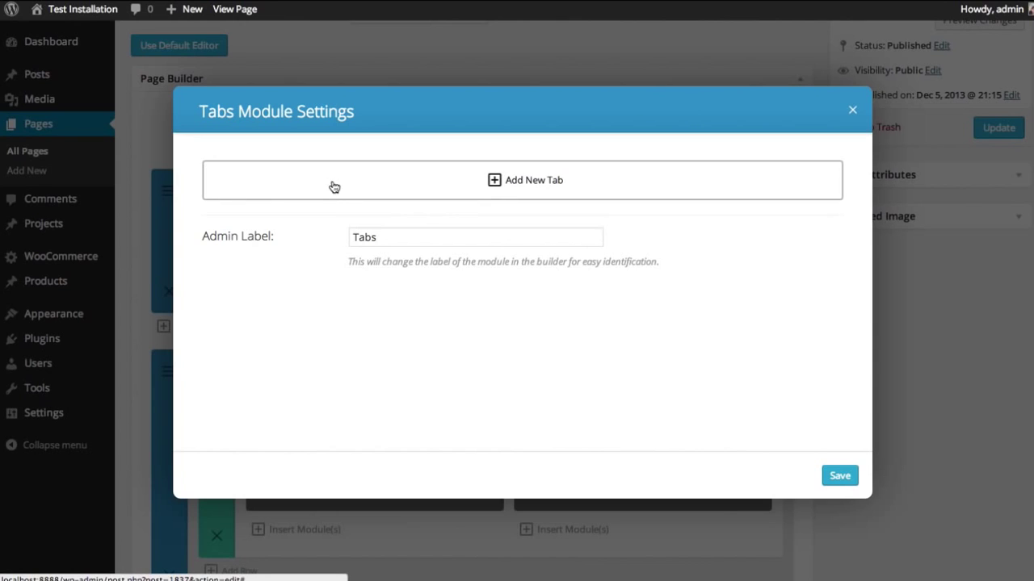
- Add a tab titled "Button" containing the paragraph that begins "The use of mobile devices is on the rise", and save it
{"action": "left_click", "coordinate": [372, 187]}
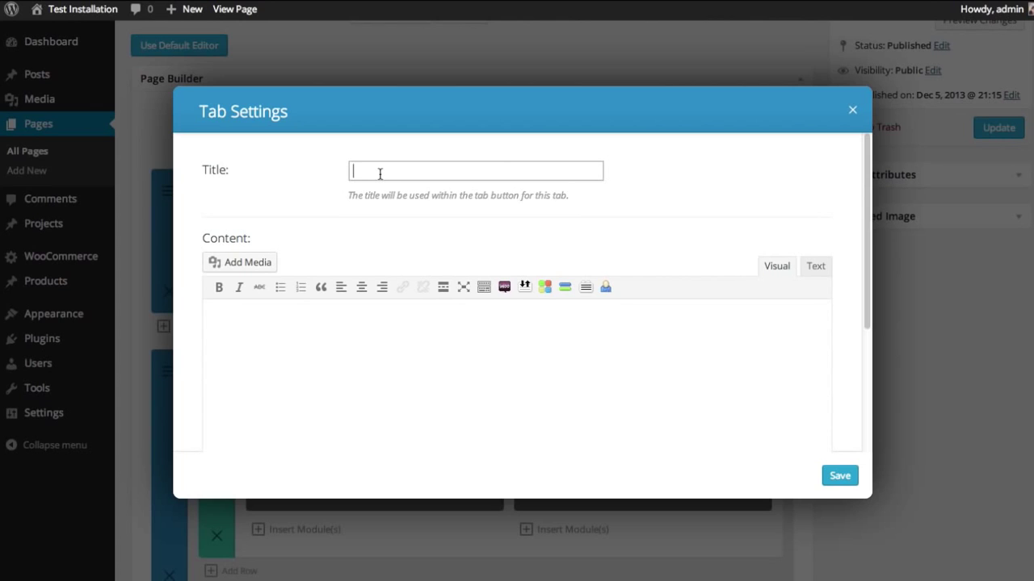
{"action": "type", "text": "Button"}
{"action": "left_click", "coordinate": [406, 368]}
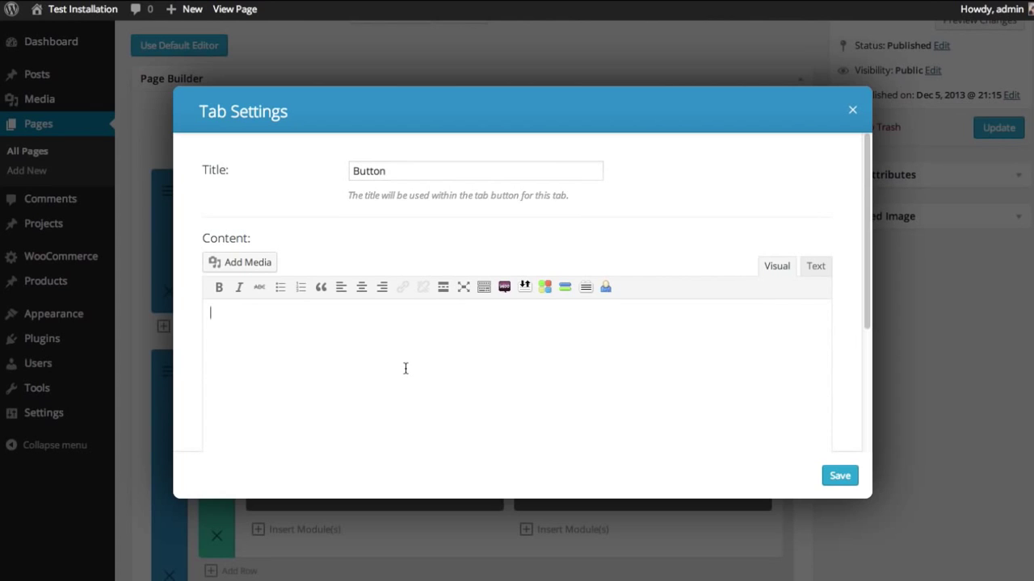
{"action": "type", "text": "The use of mobile devices is on the rise, and it's important for your website to be ready for those mobile visitors. Divi is fully responsive, which means the design will adapt to whatever screen size is being used to browse. Your website will look great and will be a breeze to read on mobile phones and desktop computers alike."}
{"action": "left_click", "coordinate": [838, 474]}
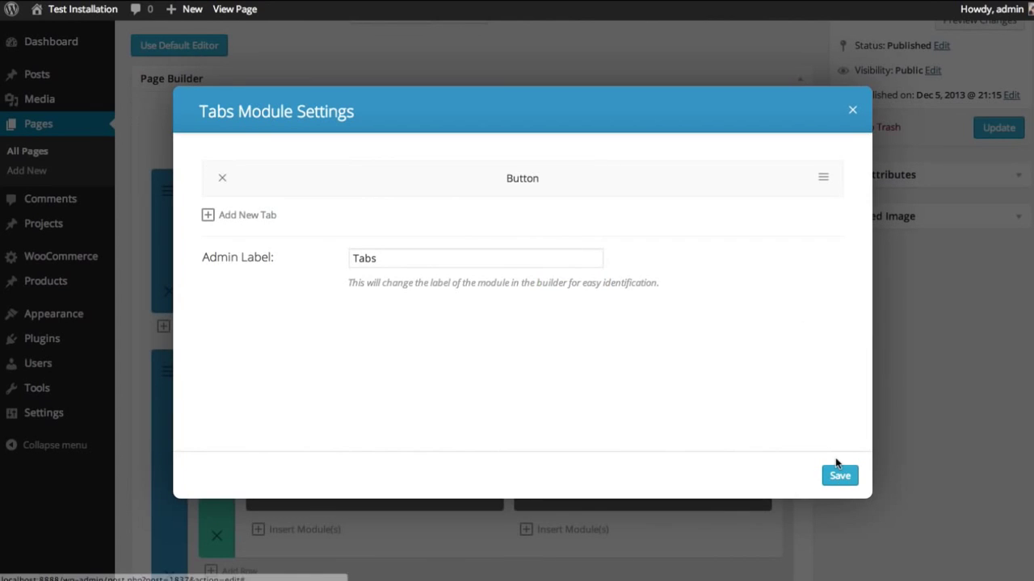
- Add a second tab titled "Button Two" with the same mobile devices paragraph as content, and save it
{"action": "left_click", "coordinate": [258, 223]}
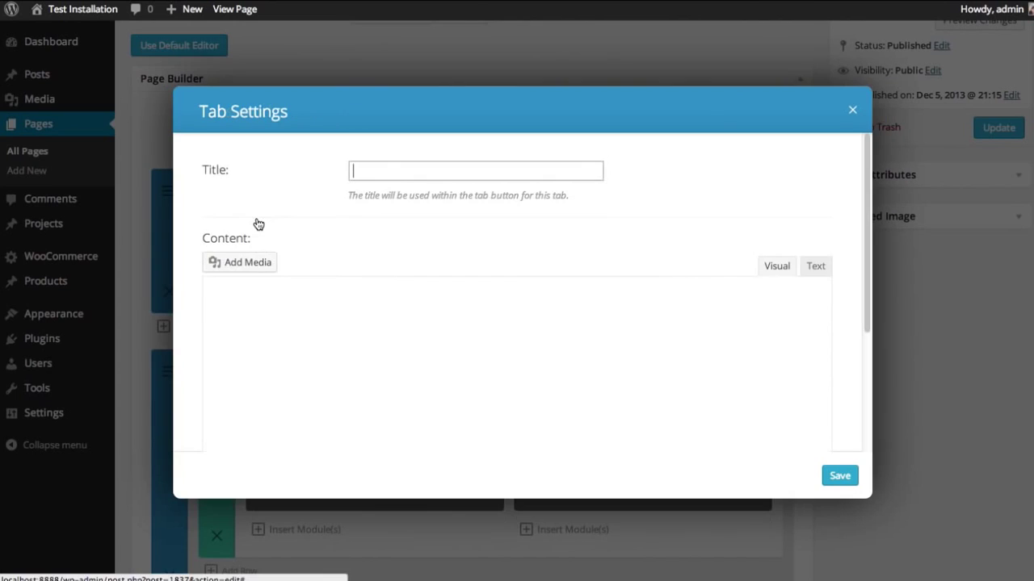
{"action": "type", "text": "B"}
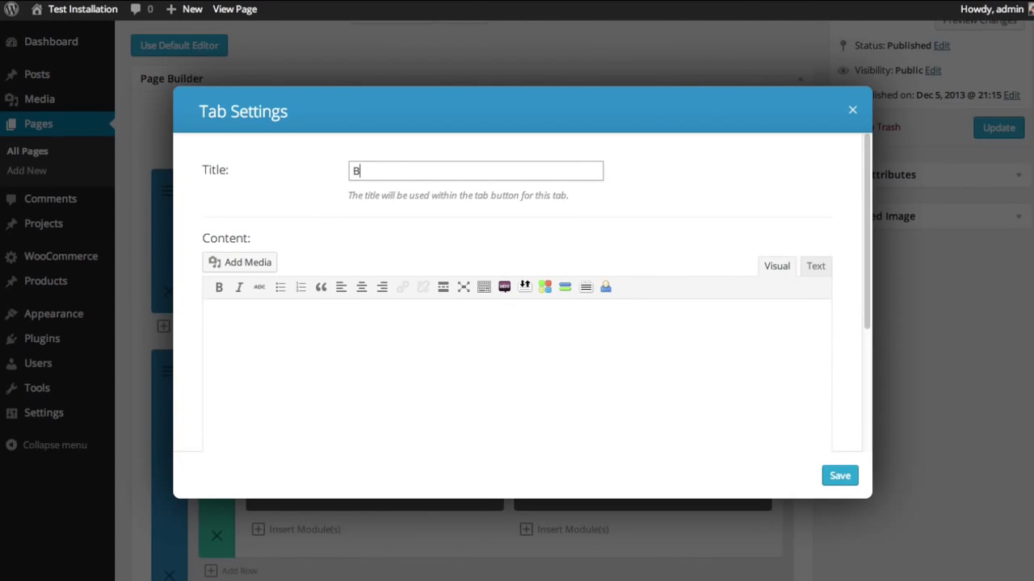
{"action": "type", "text": "Utton Two"}
{"action": "left_click", "coordinate": [367, 171]}
{"action": "key", "text": "BackSpace"}
{"action": "type", "text": "u"}
{"action": "left_click", "coordinate": [348, 380]}
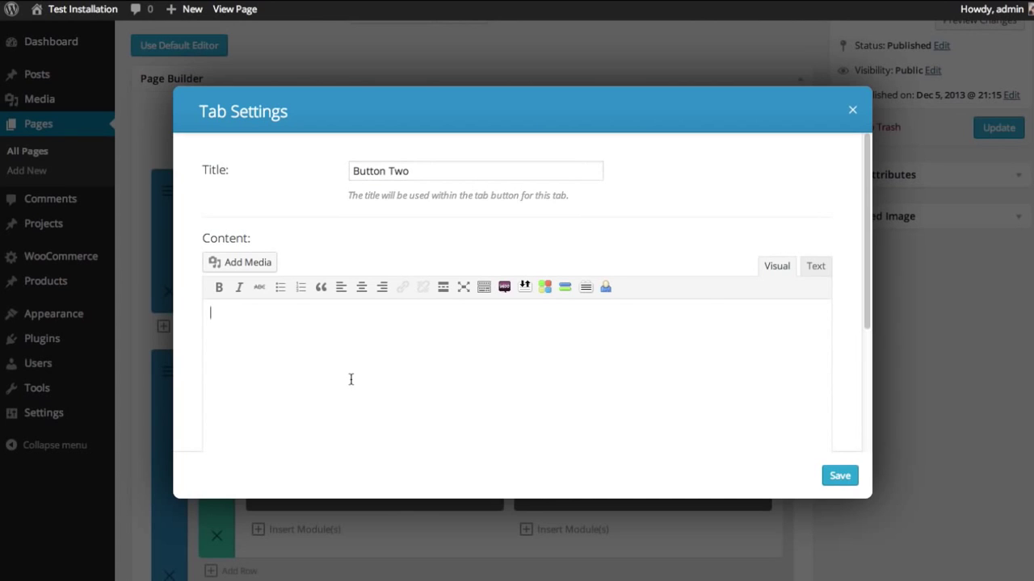
{"action": "type", "text": "The use of mobile devices is on the rise, and it's important for your website to be ready for those mobile visitors. Divi is fully responsive, which means the design will adapt to whatever screen size is being used to browse. Your website will look great and will be a breeze to read on mobile phones and desktop computers alike."}
{"action": "left_click", "coordinate": [840, 476]}
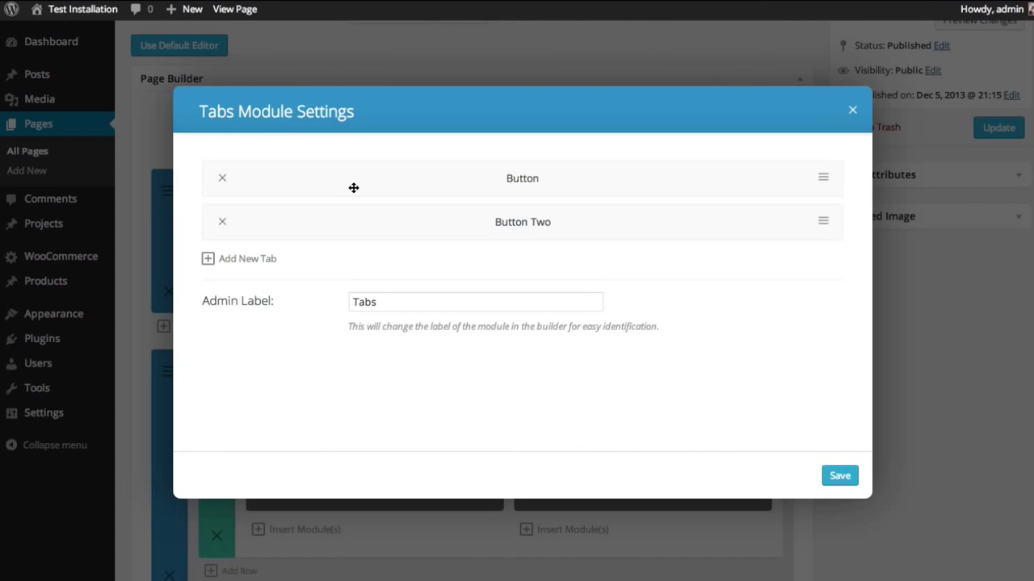
- Swap the order of the Button and Button Two tabs, and restore their original order
{"action": "left_click_drag", "start_coordinate": [379, 221], "coordinate": [373, 171]}
{"action": "left_click_drag", "start_coordinate": [386, 226], "coordinate": [393, 170]}
- Set the Tabs module's Admin Label to "Details" and save the module settings
{"action": "double_click", "coordinate": [365, 303]}
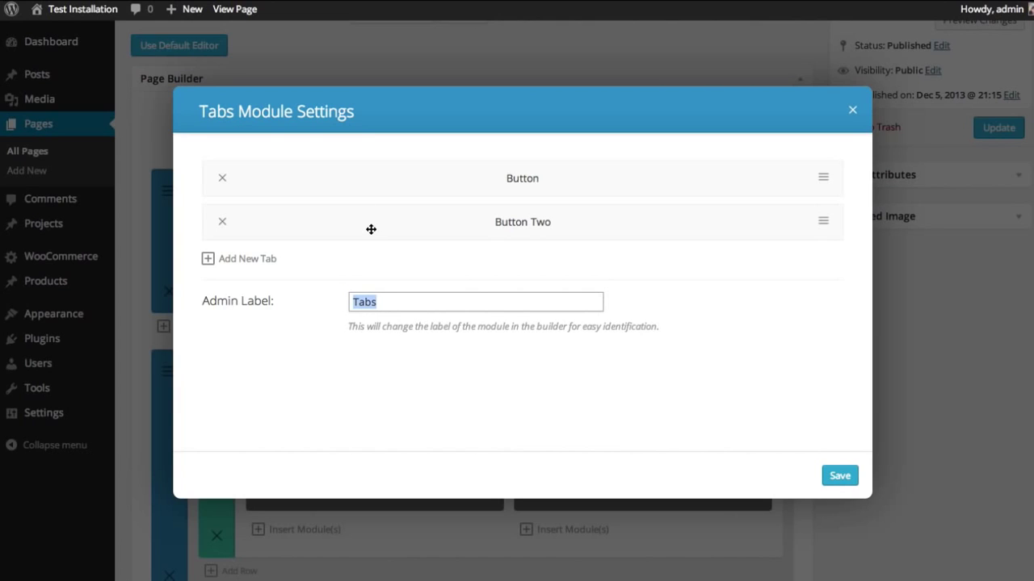
{"action": "left_click", "coordinate": [398, 302]}
{"action": "double_click", "coordinate": [407, 301]}
{"action": "type", "text": "Detail"}
{"action": "left_click", "coordinate": [839, 477]}
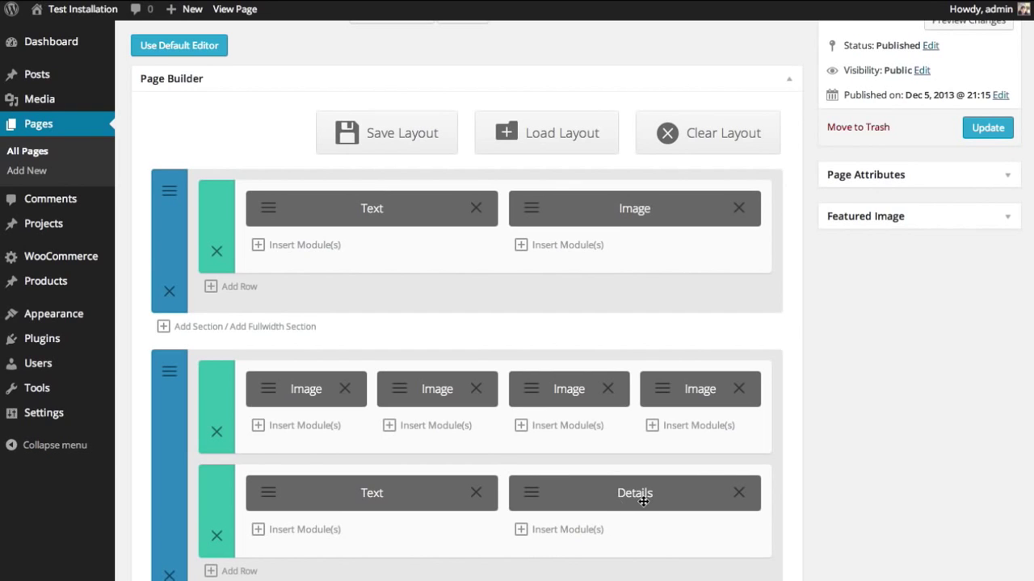
- Preview the page changes, examine the images, text and tabs in the second section, and return to the page editor
{"action": "mouse_move", "coordinate": [630, 504]}
{"action": "left_mouse_down"}
{"action": "mouse_move", "coordinate": [656, 504]}
{"action": "mouse_move", "coordinate": [638, 491]}
{"action": "left_mouse_up"}
{"action": "scroll", "coordinate": [839, 446], "scroll_direction": "up", "scroll_amount": 3}
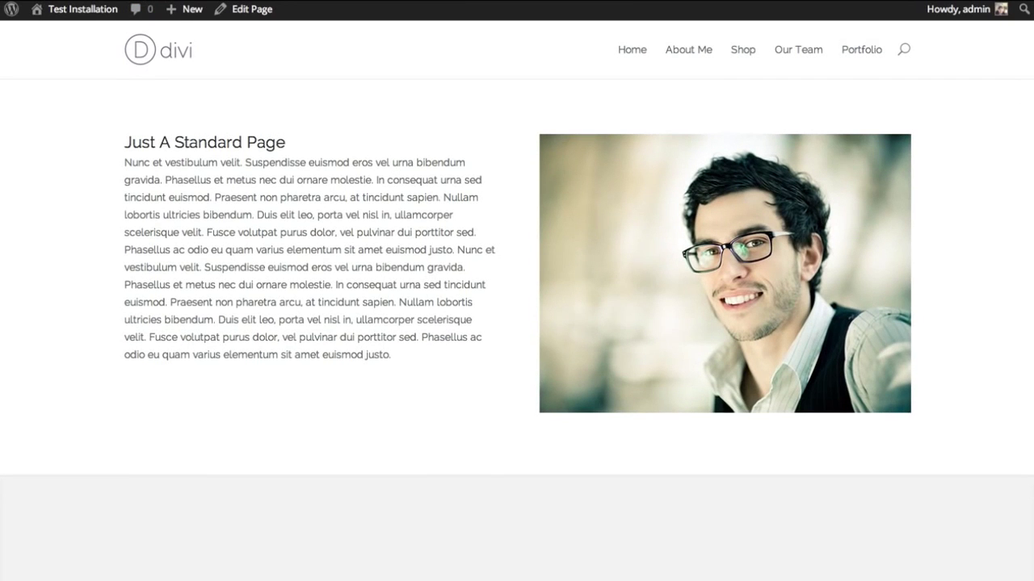
{"action": "scroll", "coordinate": [517, 290], "scroll_direction": "down", "scroll_amount": 1}
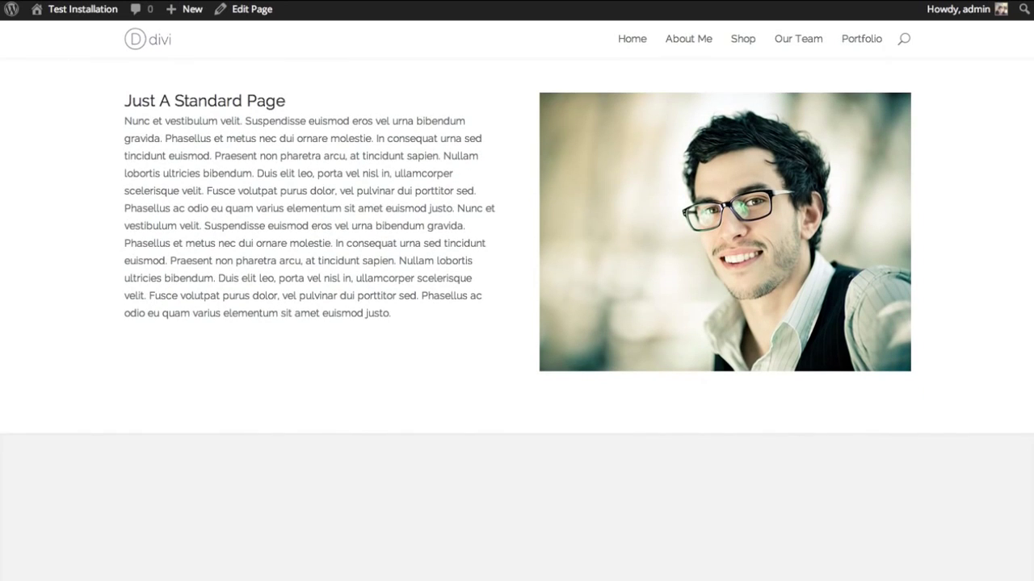
{"action": "scroll", "coordinate": [517, 242], "scroll_direction": "down", "scroll_amount": 5}
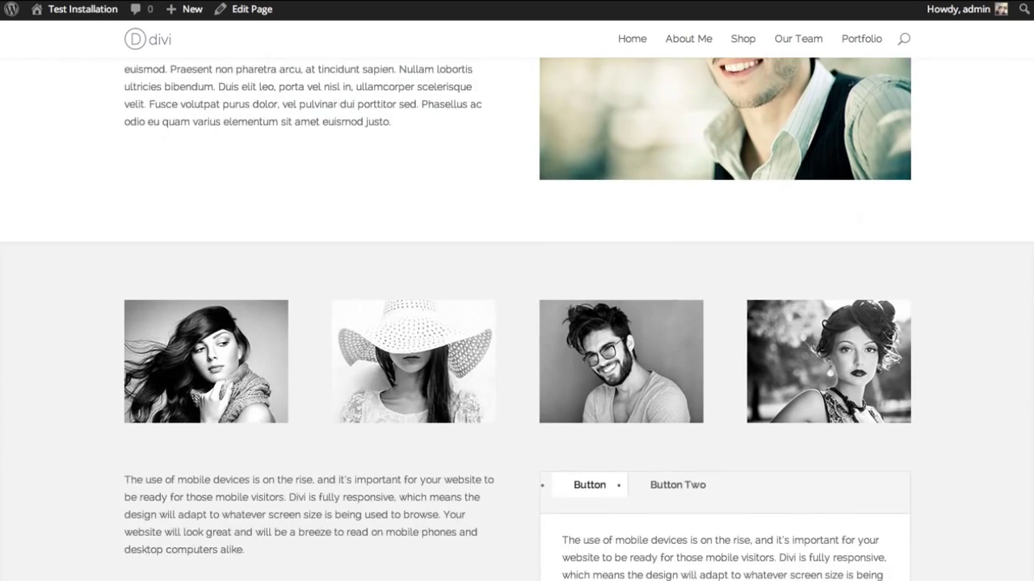
{"action": "scroll", "coordinate": [1009, 221], "scroll_direction": "down", "scroll_amount": 1}
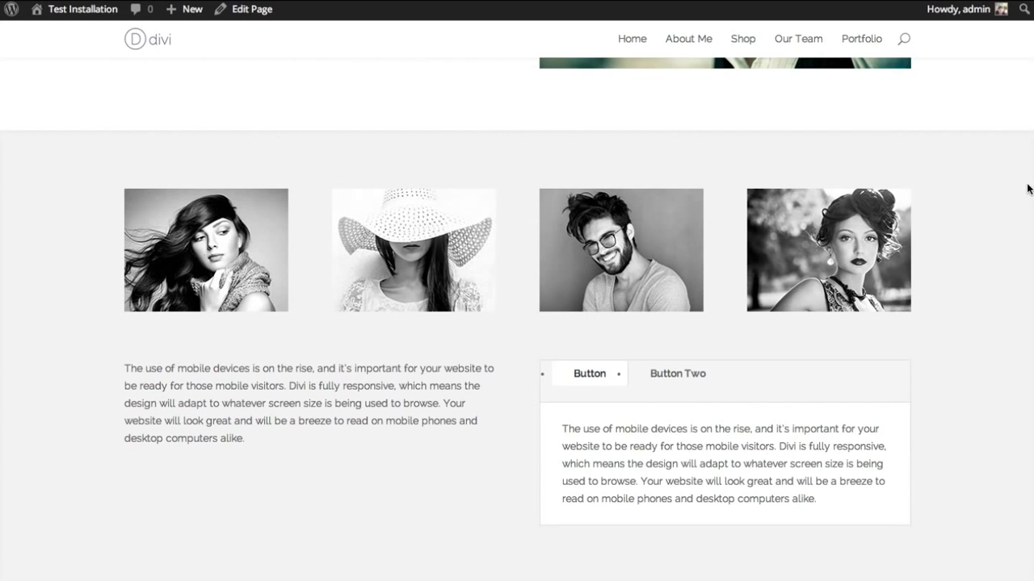
{"action": "scroll", "coordinate": [989, 215], "scroll_direction": "down", "scroll_amount": 1}
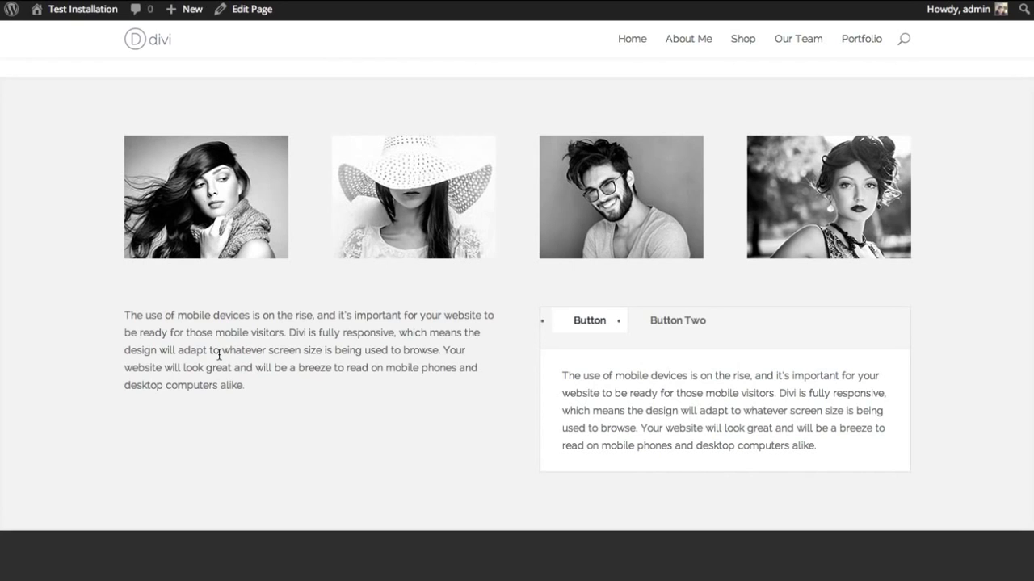
{"action": "scroll", "coordinate": [1009, 381], "scroll_direction": "up", "scroll_amount": 5}
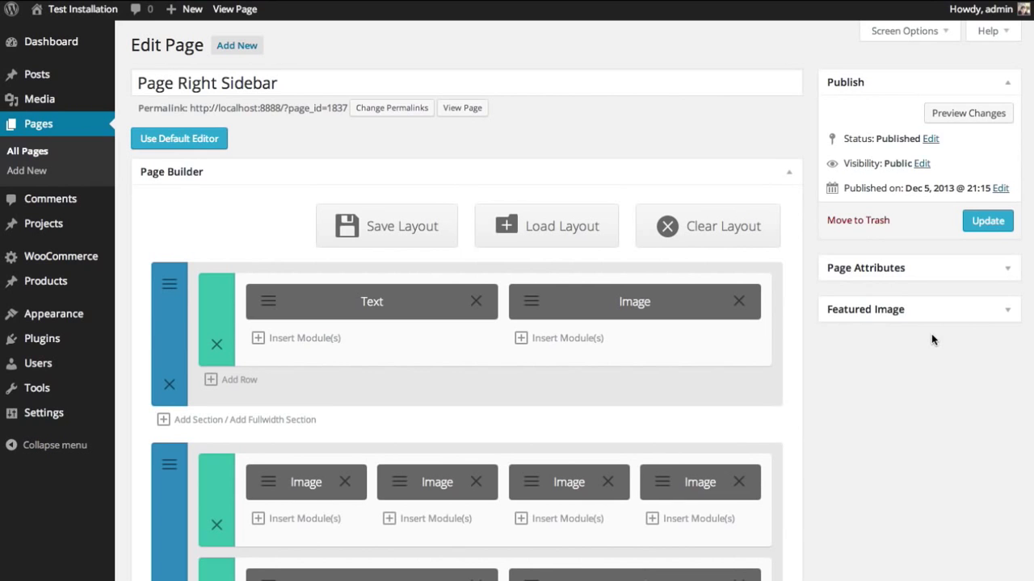
{"action": "scroll", "coordinate": [466, 323], "scroll_direction": "down", "scroll_amount": 5}
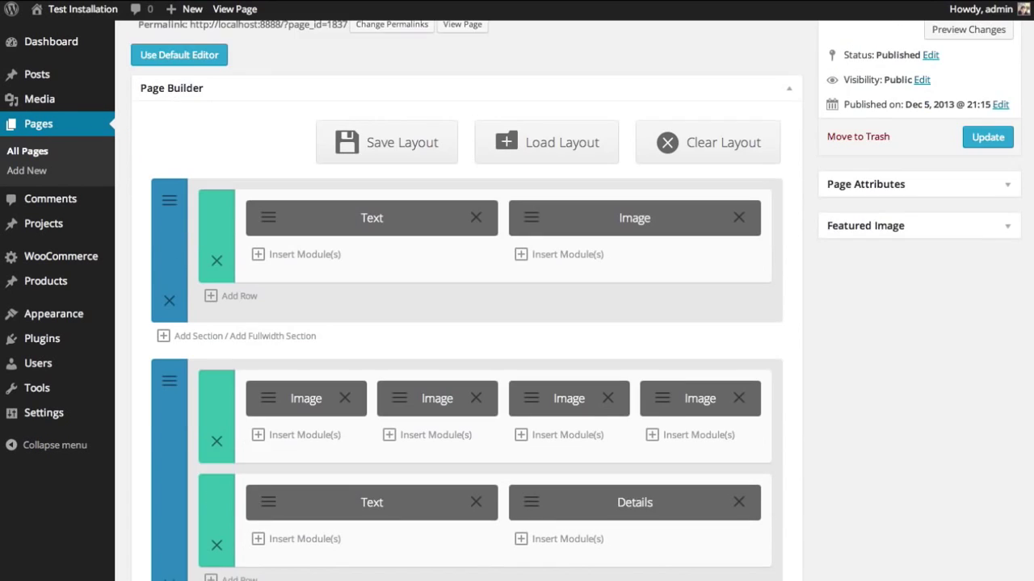
- View the sample homepage and examine its full-width slider and the row of four feature blurbs beneath it
{"action": "scroll", "coordinate": [467, 323], "scroll_direction": "up", "scroll_amount": 5}
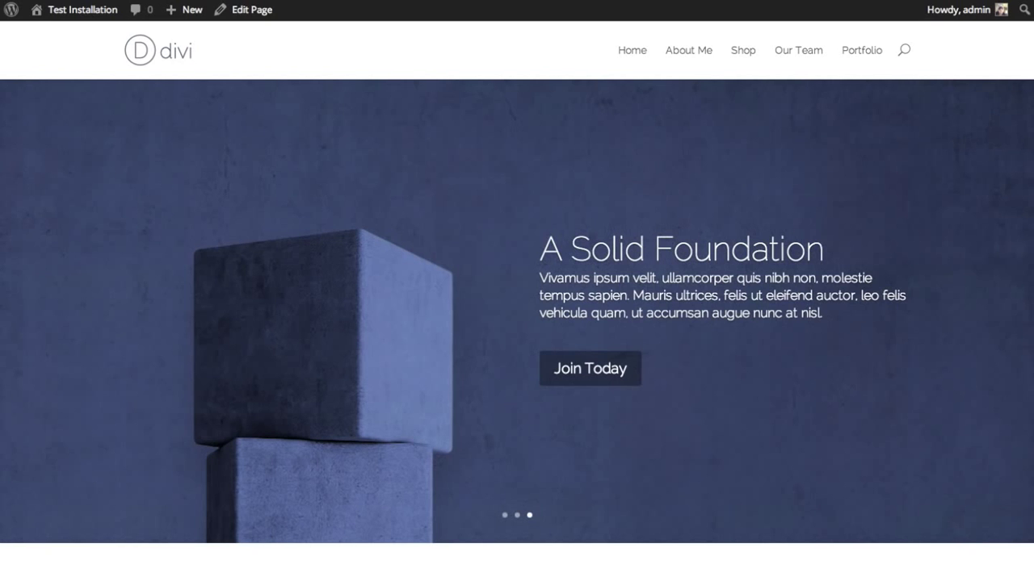
{"action": "scroll", "coordinate": [517, 323], "scroll_direction": "down", "scroll_amount": 3}
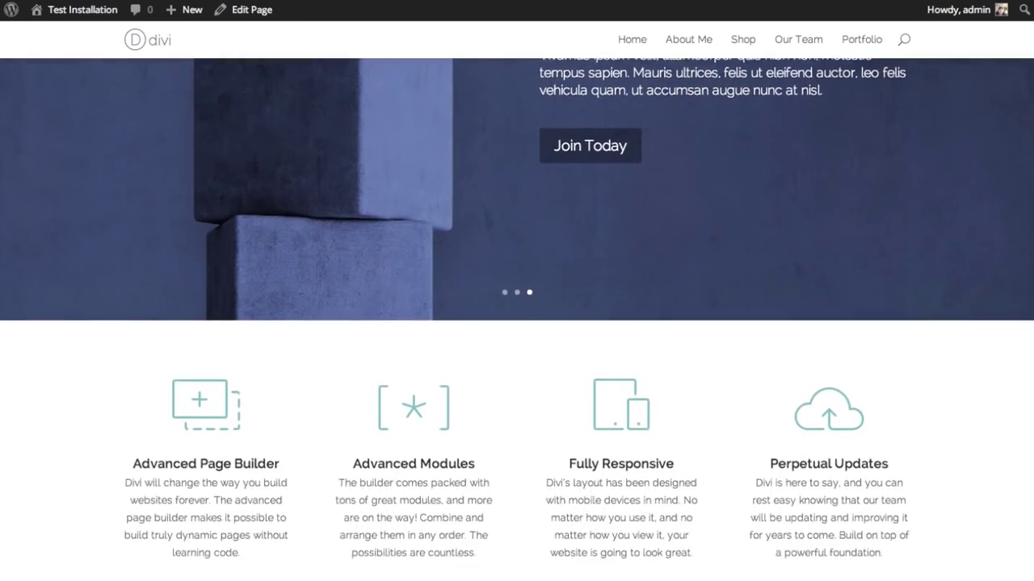
{"action": "scroll", "coordinate": [517, 323], "scroll_direction": "down", "scroll_amount": 3}
{"action": "scroll", "coordinate": [517, 323], "scroll_direction": "up", "scroll_amount": 5}
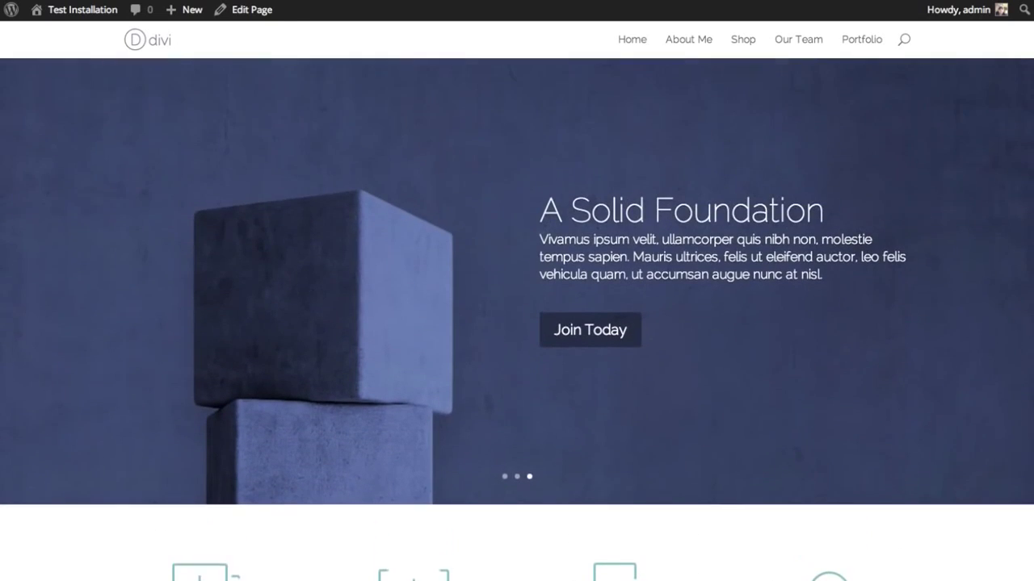
{"action": "scroll", "coordinate": [517, 323], "scroll_direction": "up", "scroll_amount": 1}
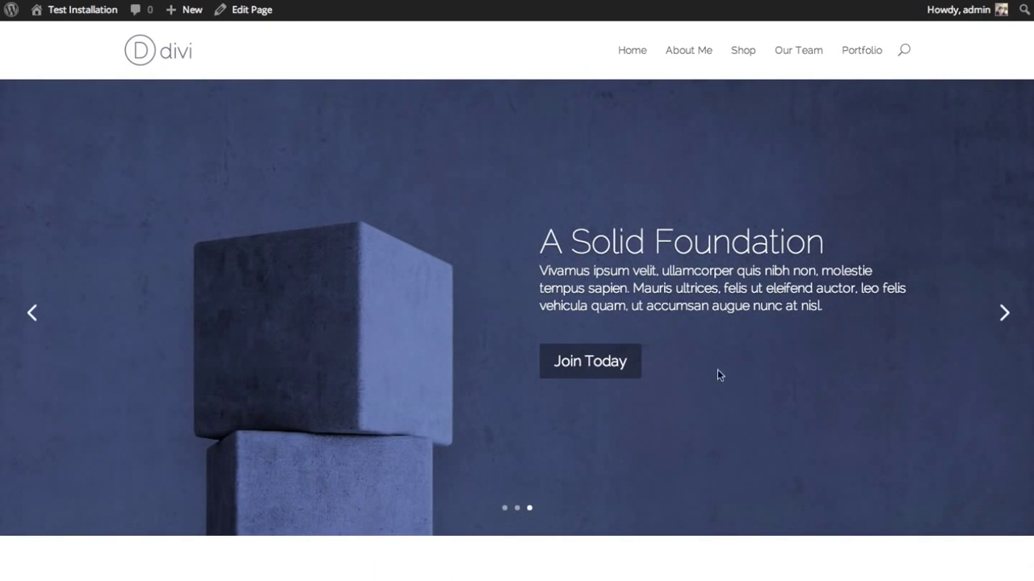
{"action": "scroll", "coordinate": [517, 323], "scroll_direction": "down", "scroll_amount": 3}
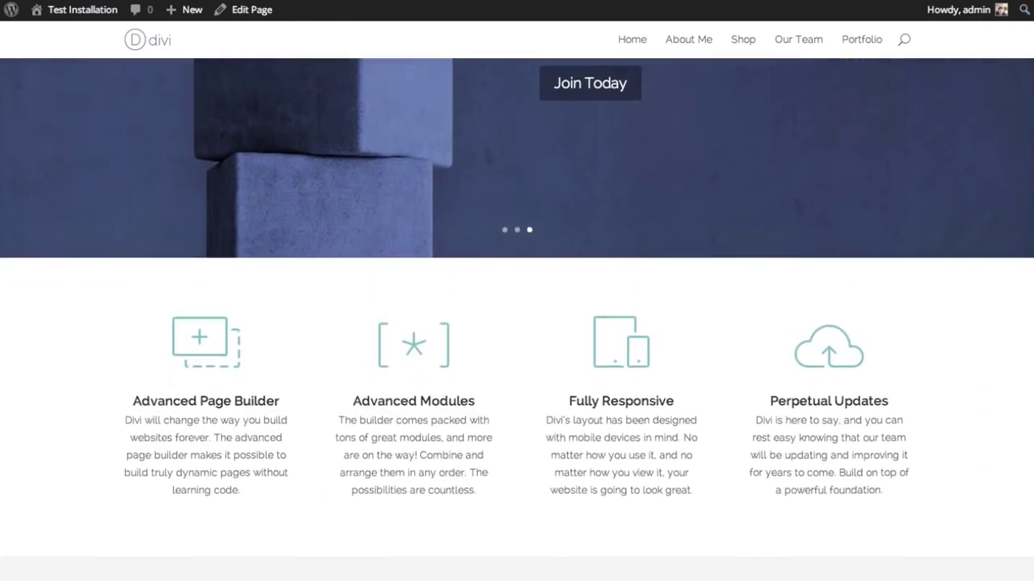
- Examine the sample homepage's sections, from the feature blurbs and responsive devices down to the page builder image and portfolio row
{"action": "scroll", "coordinate": [517, 323], "scroll_direction": "down", "scroll_amount": 2}
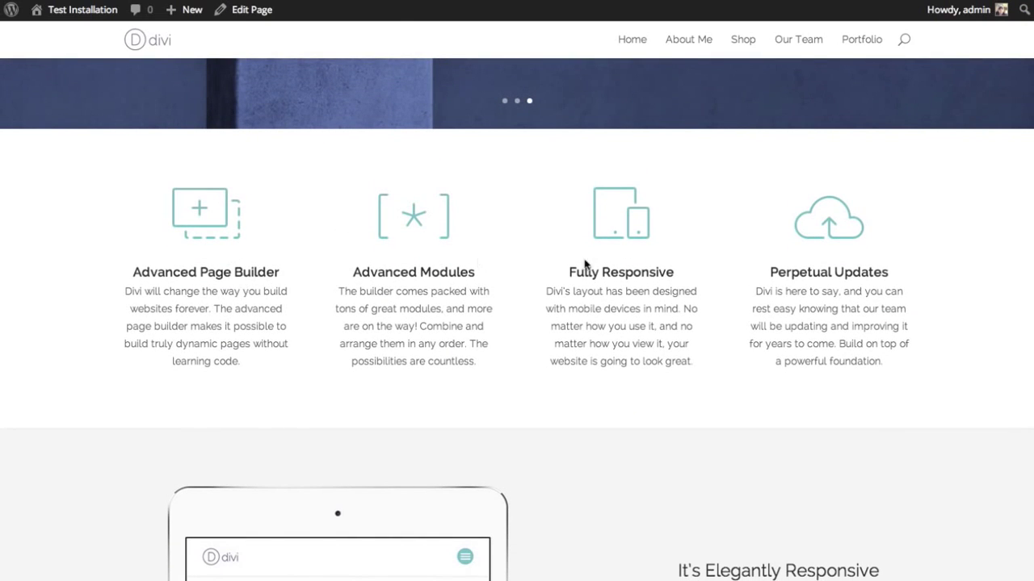
{"action": "scroll", "coordinate": [516, 320], "scroll_direction": "down", "scroll_amount": 5}
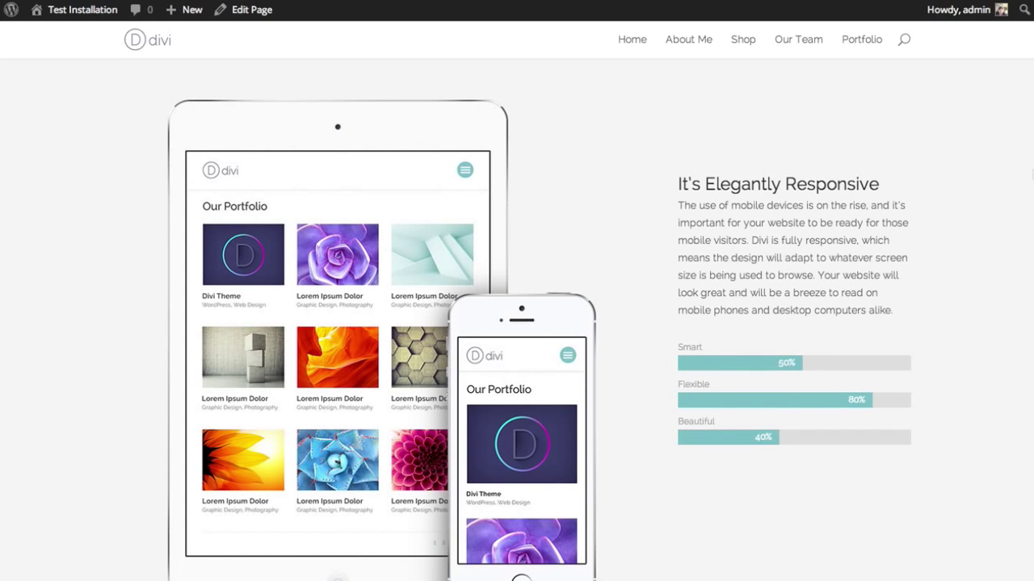
{"action": "scroll", "coordinate": [517, 323], "scroll_direction": "down", "scroll_amount": 6}
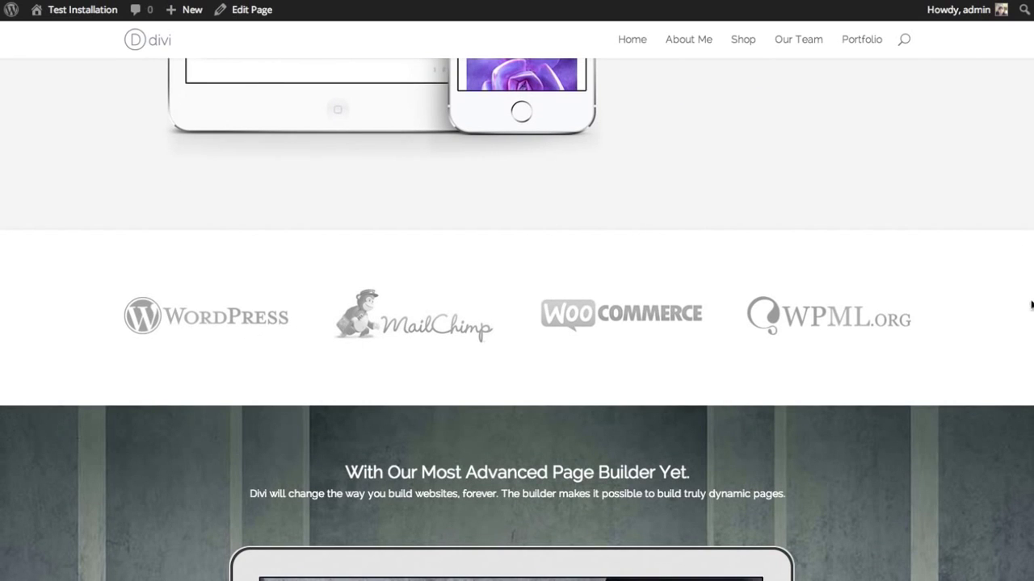
{"action": "scroll", "coordinate": [517, 320], "scroll_direction": "down", "scroll_amount": 5}
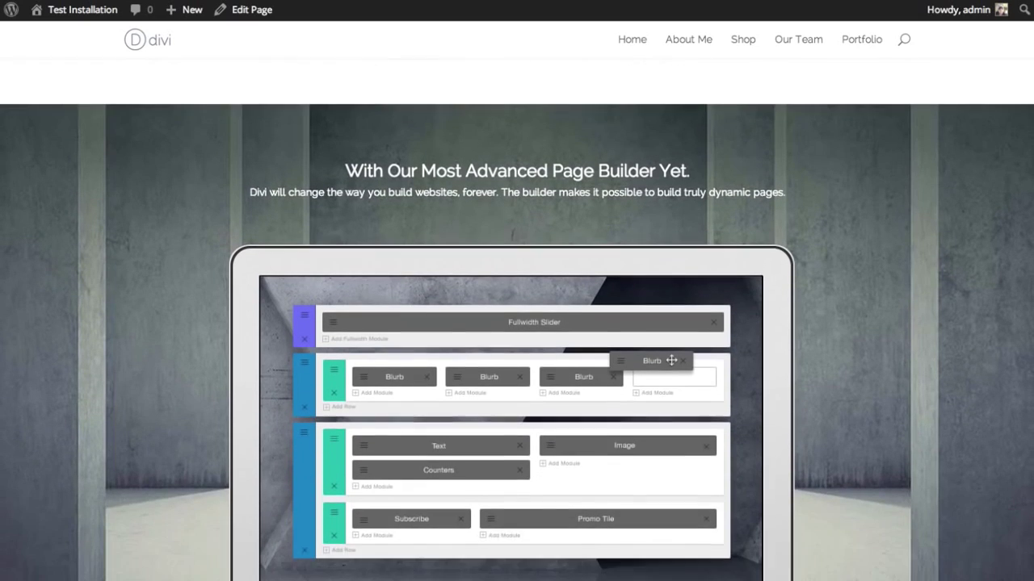
{"action": "scroll", "coordinate": [731, 109], "scroll_direction": "up", "scroll_amount": 1}
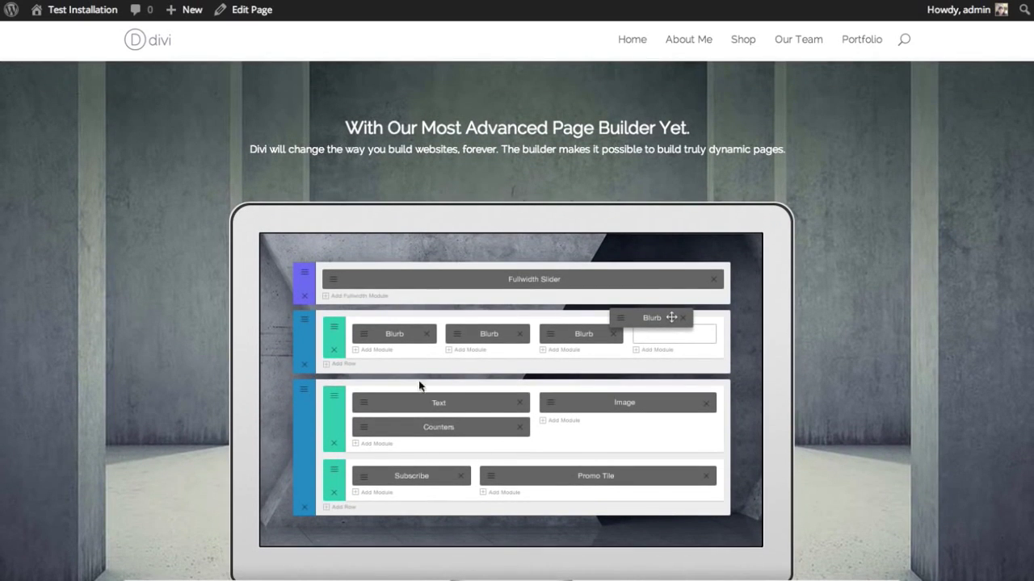
{"action": "scroll", "coordinate": [1029, 308], "scroll_direction": "down", "scroll_amount": 1}
{"action": "scroll", "coordinate": [517, 320], "scroll_direction": "down", "scroll_amount": 10}
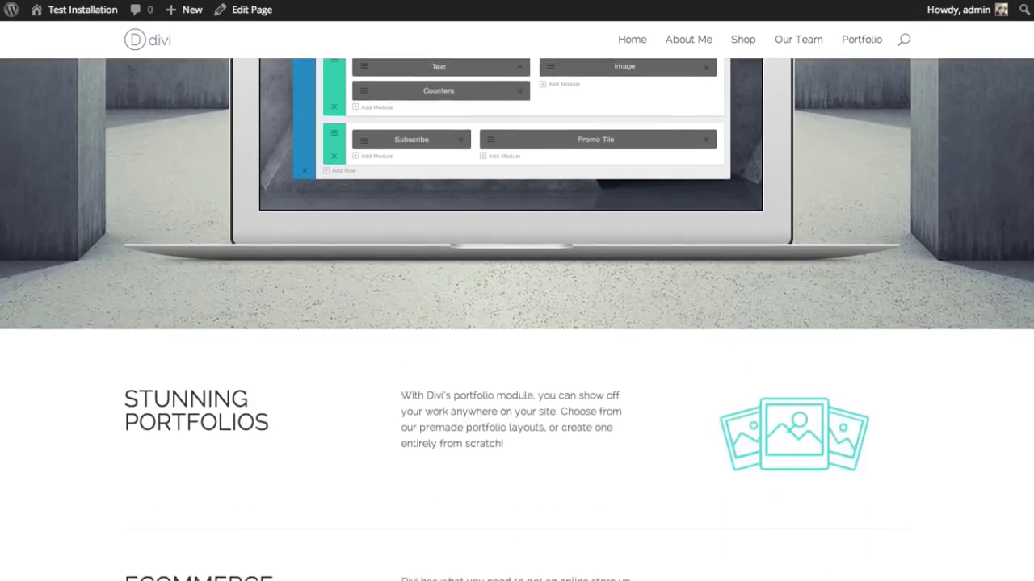
{"action": "scroll", "coordinate": [516, 320], "scroll_direction": "up", "scroll_amount": 15}
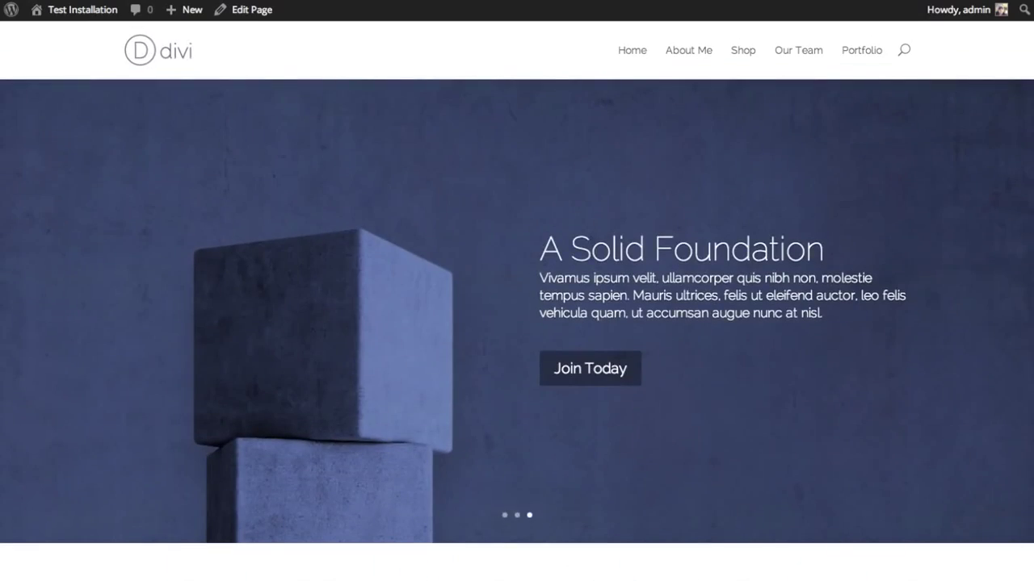
- Start a new page from the page editor and title it "Homepage Test"
{"action": "mouse_move", "coordinate": [961, 9]}
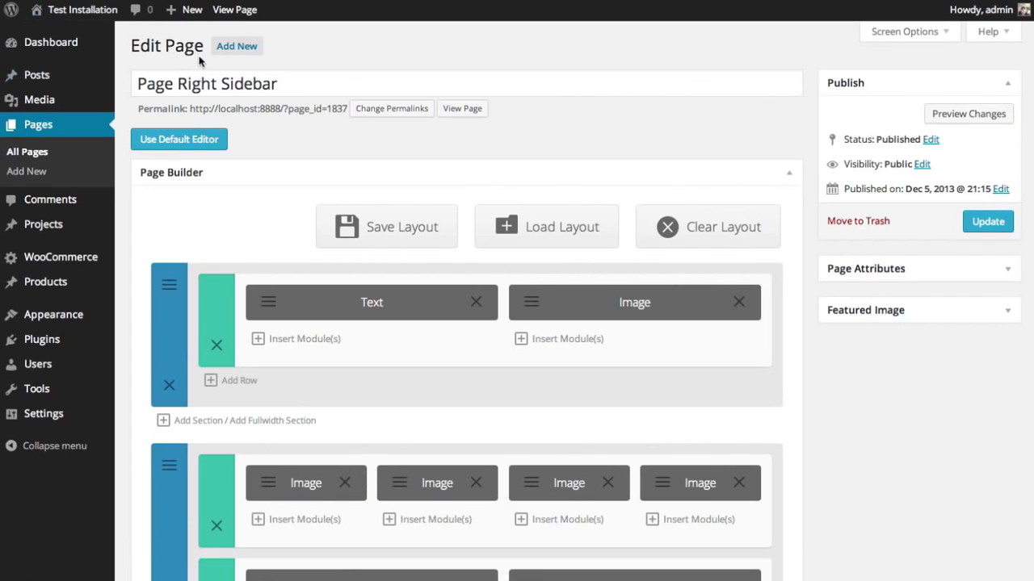
{"action": "left_click", "coordinate": [251, 45]}
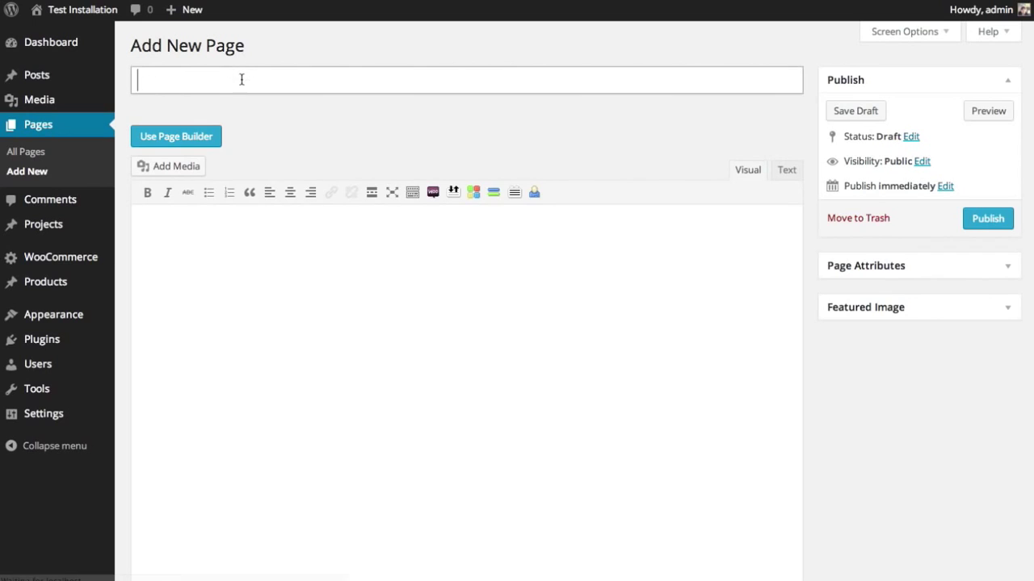
{"action": "type", "text": "Home"}
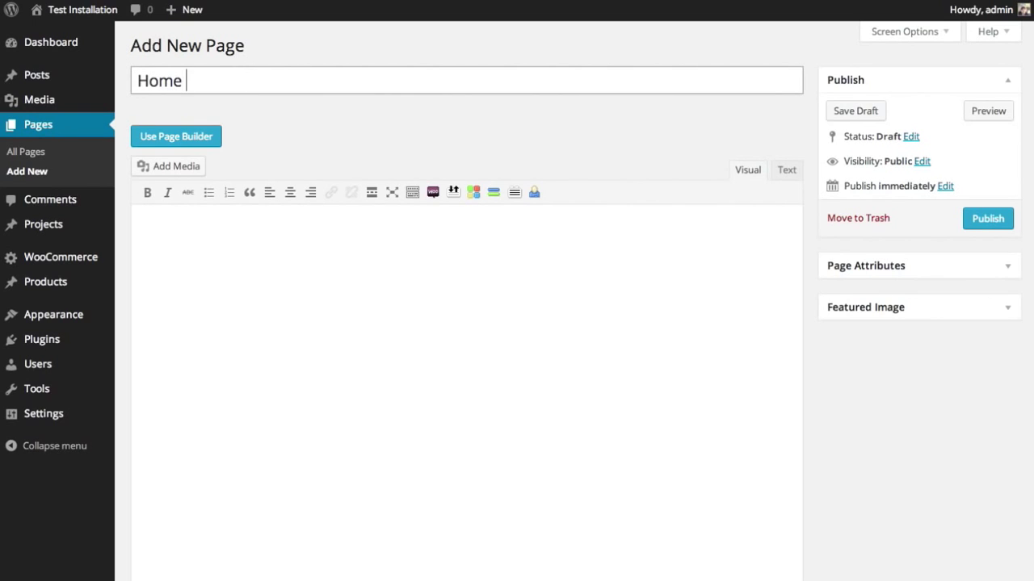
{"action": "type", "text": "page Te"}
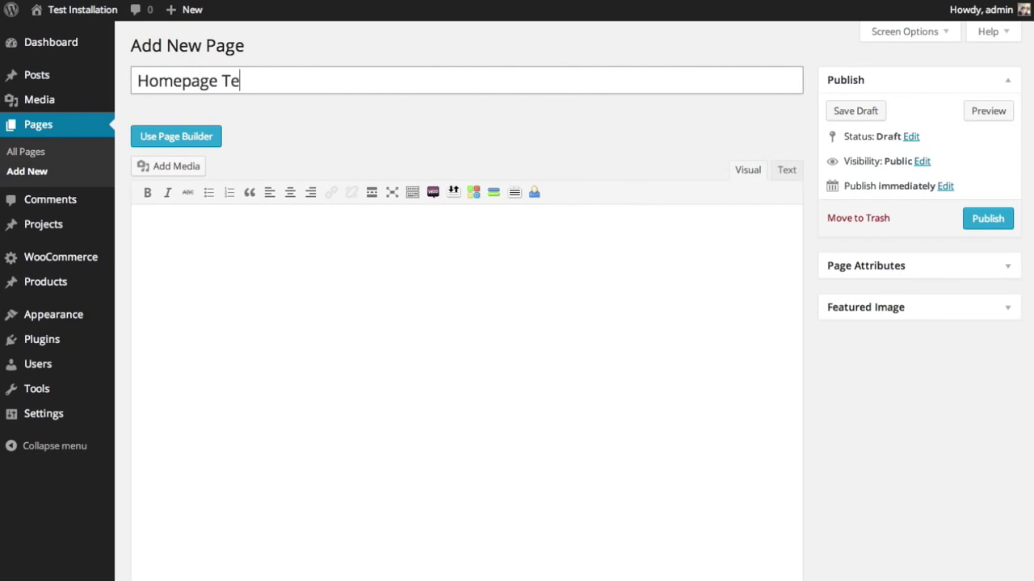
{"action": "type", "text": "xt"}
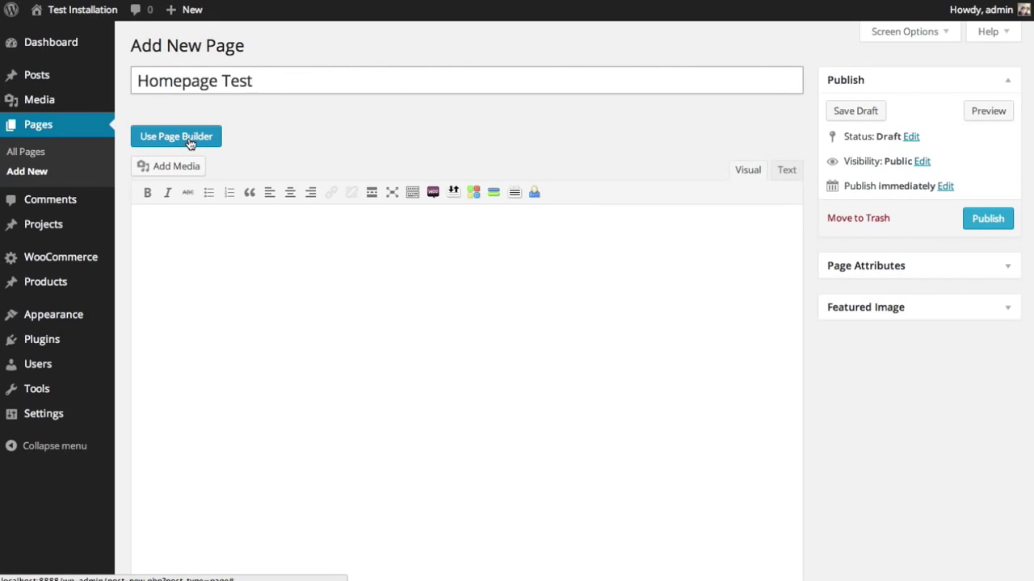
- Enter "Test test test." as the page content in the default editor and switch the page to the Page Builder
{"action": "left_click", "coordinate": [353, 312]}
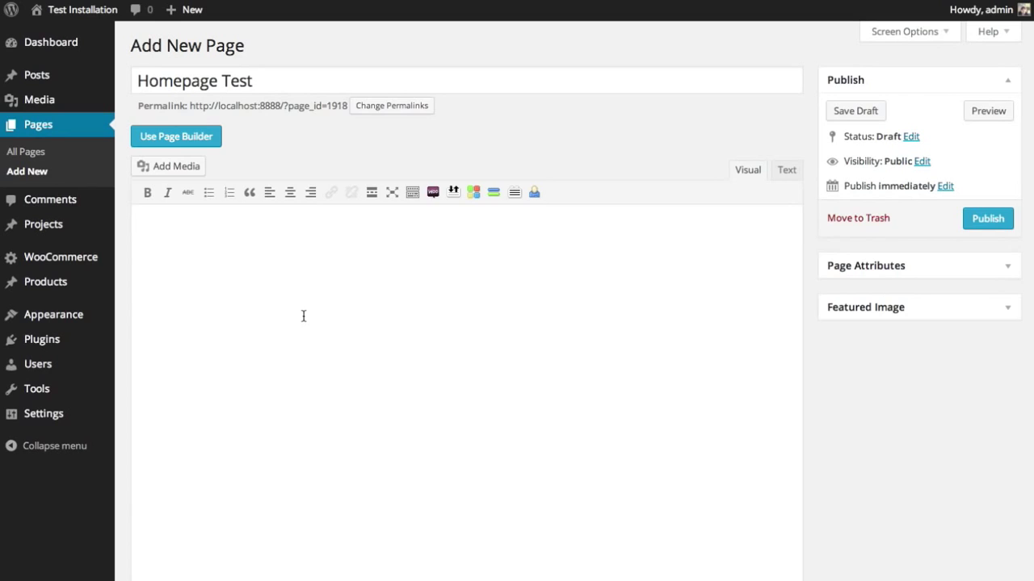
{"action": "type", "text": "Test test test."}
{"action": "left_click", "coordinate": [200, 141]}
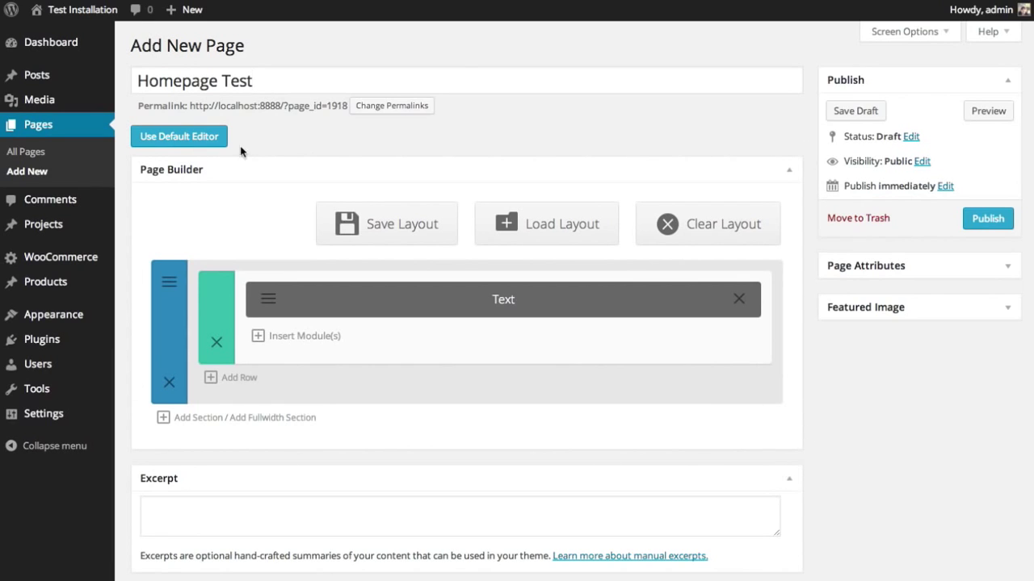
- Open the Text module's settings, check the content carried over from the default editor, and close them
{"action": "mouse_move", "coordinate": [315, 309]}
{"action": "left_mouse_down"}
{"action": "mouse_move", "coordinate": [316, 295]}
{"action": "mouse_move", "coordinate": [358, 314]}
{"action": "mouse_move", "coordinate": [311, 312]}
{"action": "mouse_move", "coordinate": [347, 319]}
{"action": "mouse_move", "coordinate": [328, 304]}
{"action": "left_mouse_up"}
{"action": "left_click", "coordinate": [271, 302]}
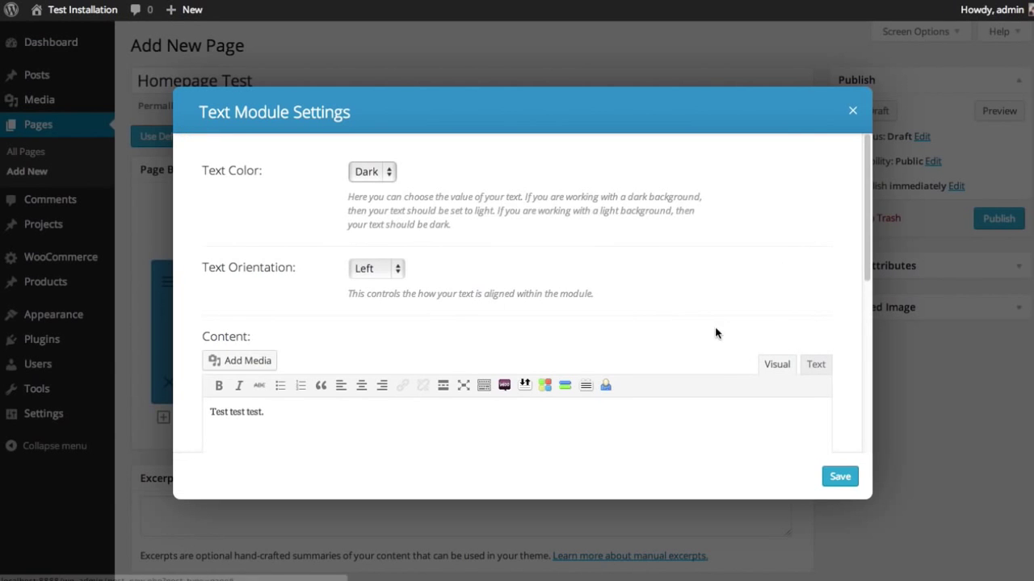
{"action": "scroll", "coordinate": [630, 358], "scroll_direction": "down", "scroll_amount": 2}
{"action": "left_click", "coordinate": [248, 315]}
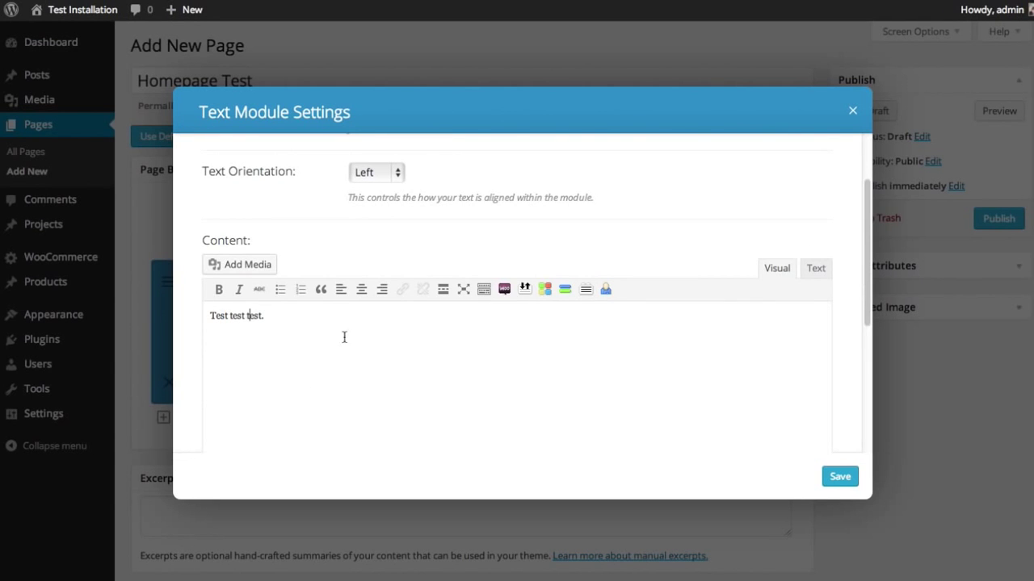
{"action": "left_click", "coordinate": [853, 111]}
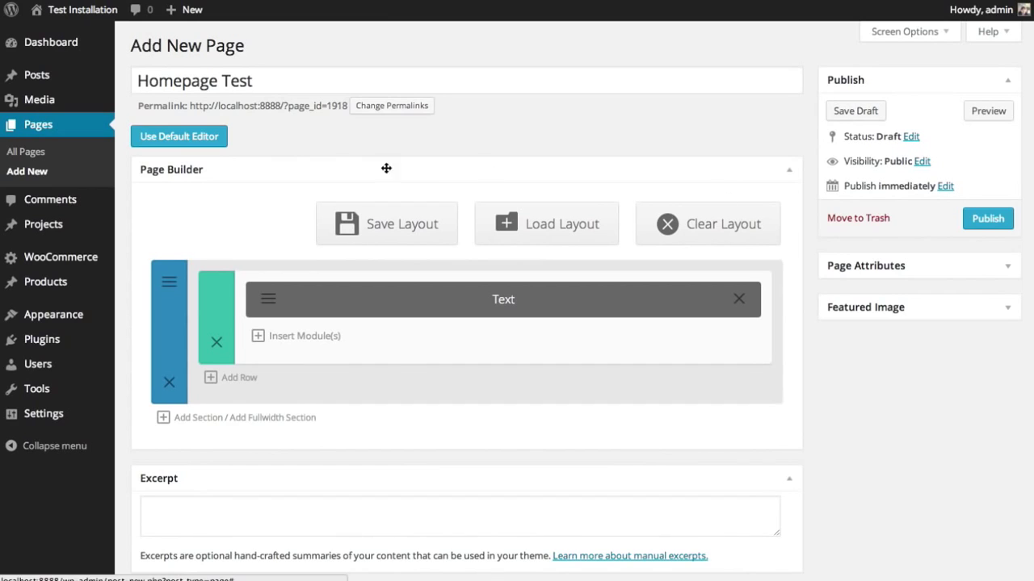
- Return the page to the default editor, discarding the Page Builder content, and delete the test text
{"action": "left_click", "coordinate": [188, 142]}
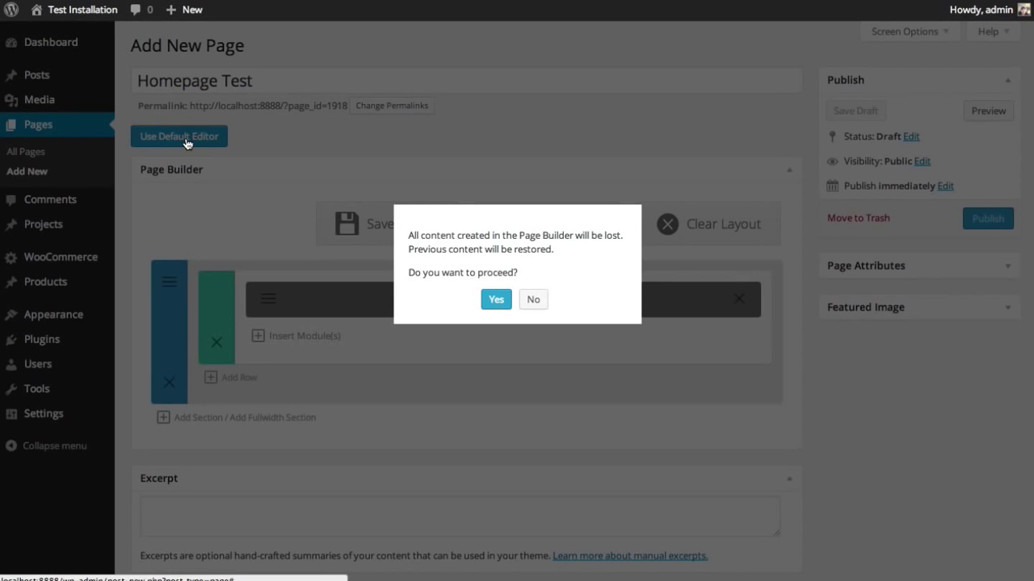
{"action": "left_click", "coordinate": [496, 299]}
{"action": "left_click_drag", "start_coordinate": [222, 236], "coordinate": [139, 232]}
{"action": "triple_click", "coordinate": [207, 225]}
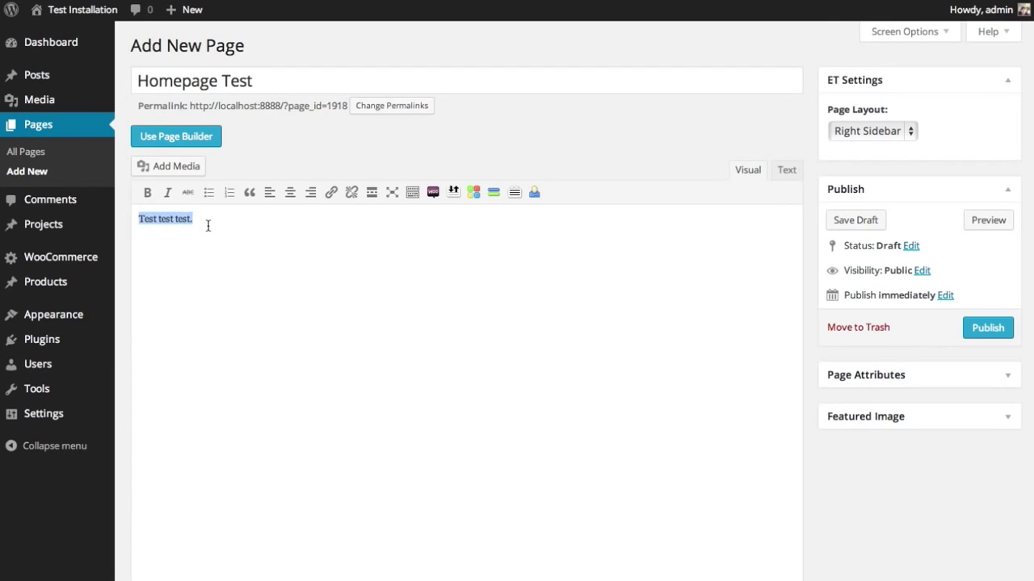
{"action": "key", "text": "BackSpace"}
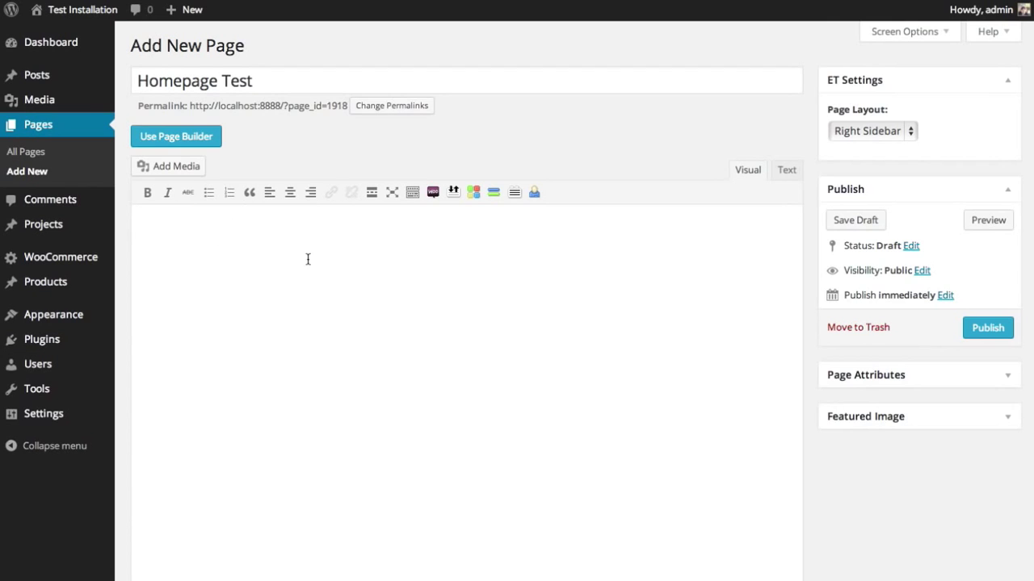
- Switch the empty page to the Page Builder and add a fullwidth section below the standard section
{"action": "left_click", "coordinate": [192, 139]}
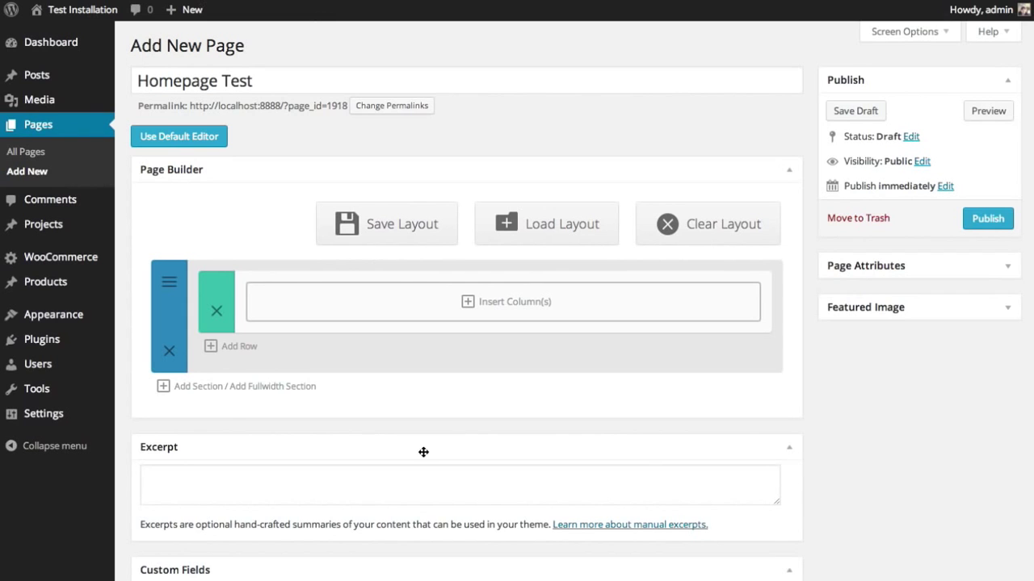
{"action": "left_click", "coordinate": [286, 386]}
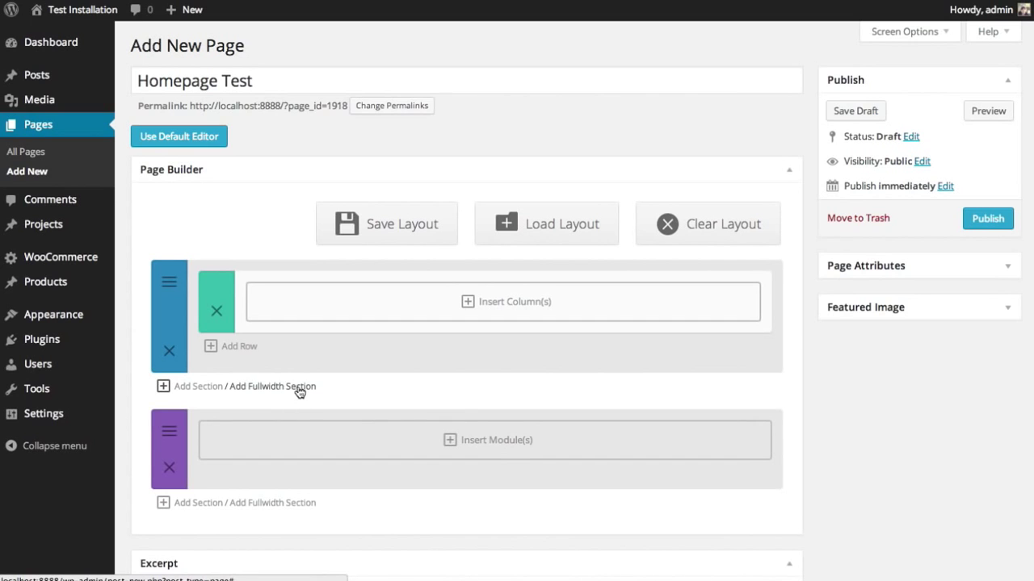
{"action": "mouse_move", "coordinate": [172, 453]}
{"action": "left_mouse_down"}
{"action": "mouse_move", "coordinate": [157, 447]}
{"action": "mouse_move", "coordinate": [172, 450]}
{"action": "left_mouse_up"}
{"action": "mouse_move", "coordinate": [169, 452]}
{"action": "left_mouse_down"}
{"action": "mouse_move", "coordinate": [203, 447]}
{"action": "mouse_move", "coordinate": [151, 445]}
{"action": "mouse_move", "coordinate": [168, 449]}
{"action": "left_mouse_up"}
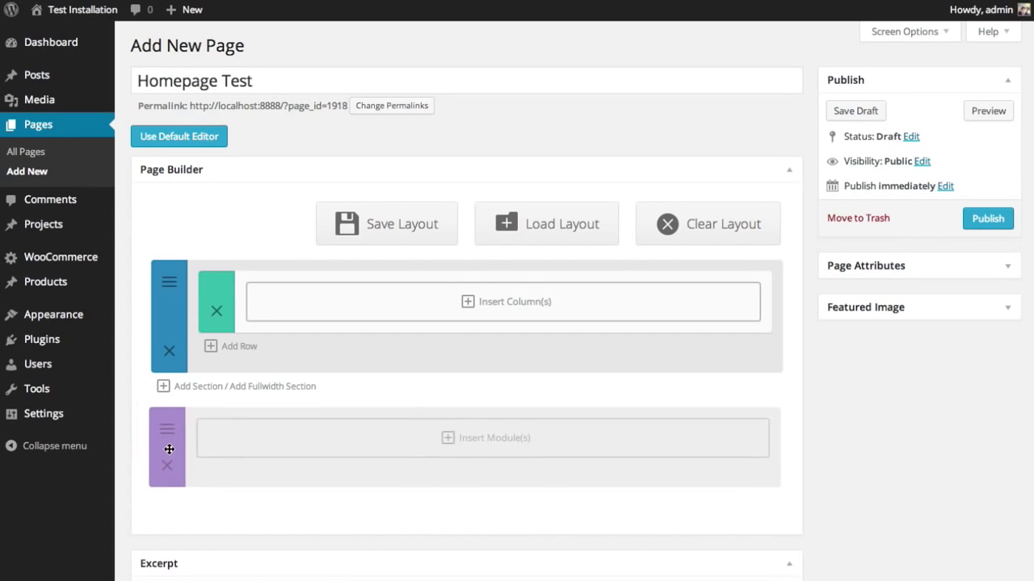
- Insert a Fullwidth Slider module into the fullwidth section and review its arrows, controls, parallax and Admin Label settings
{"action": "left_click", "coordinate": [450, 443]}
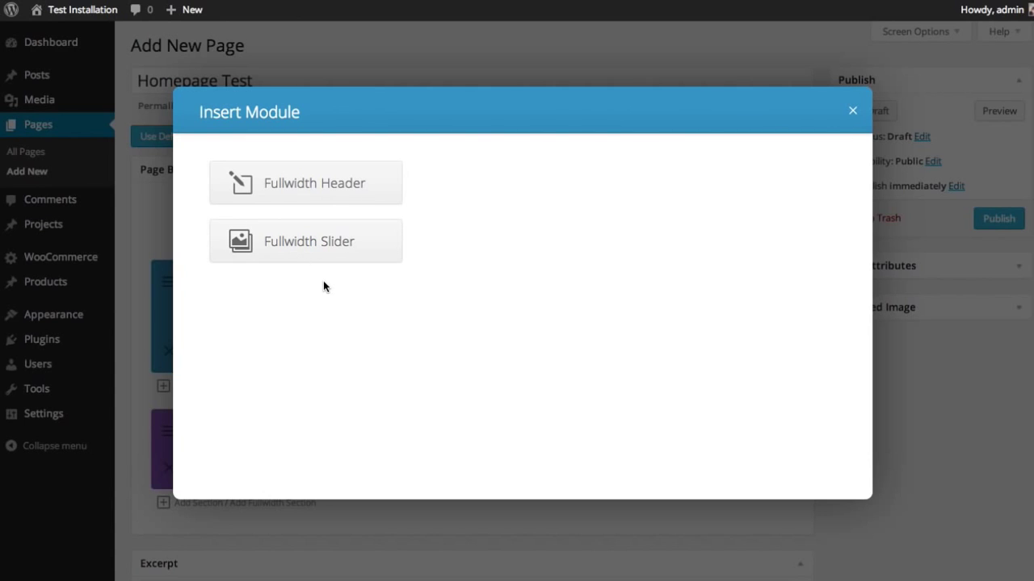
{"action": "left_click", "coordinate": [331, 245]}
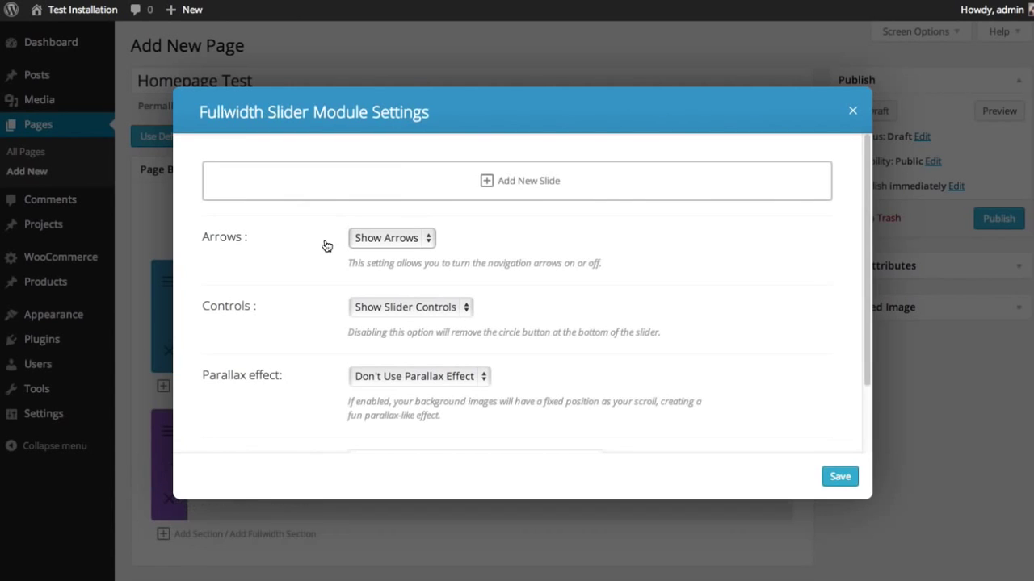
{"action": "left_click_drag", "start_coordinate": [866, 174], "coordinate": [867, 211]}
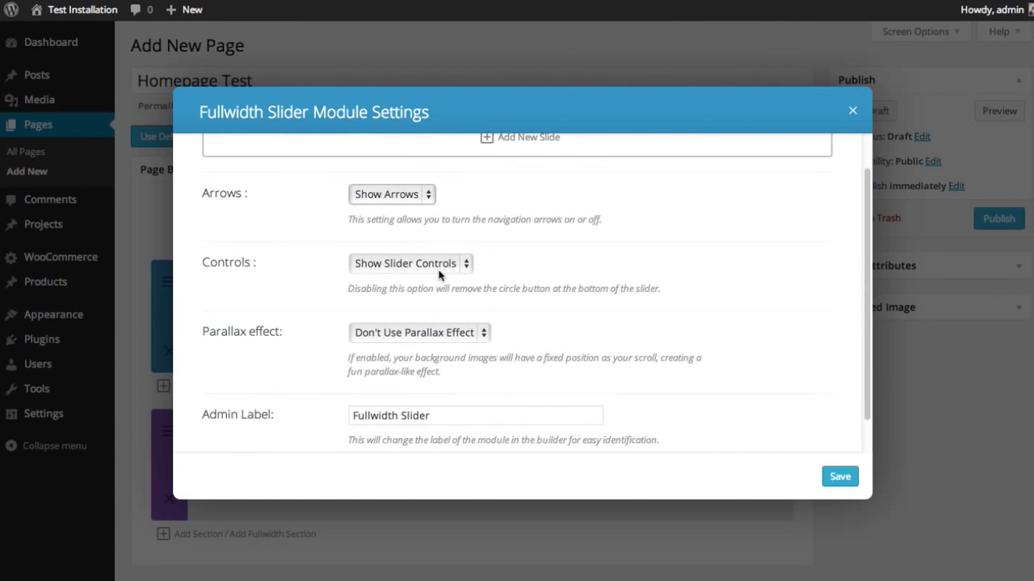
{"action": "left_click_drag", "start_coordinate": [868, 212], "coordinate": [869, 221]}
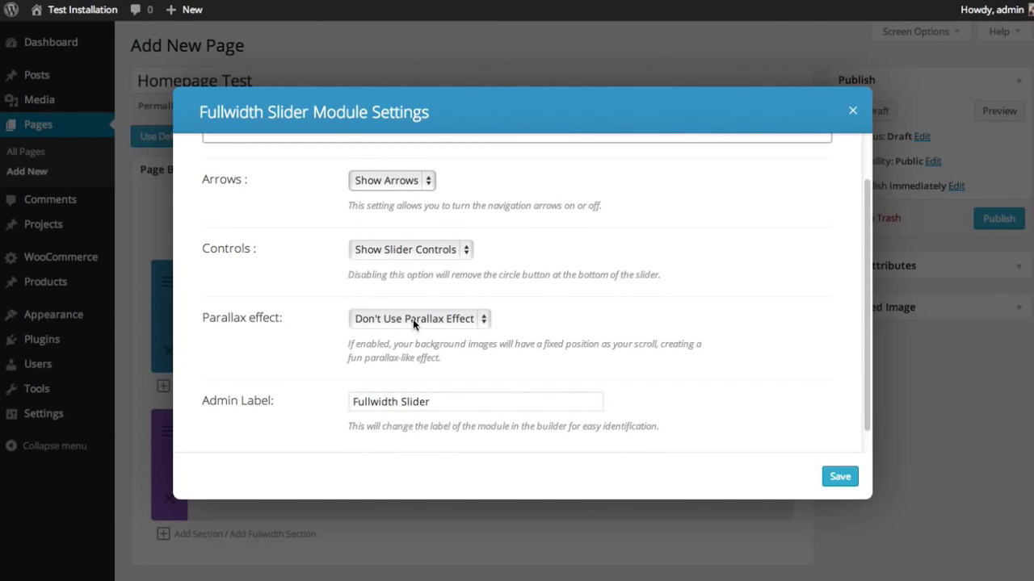
{"action": "scroll", "coordinate": [658, 298], "scroll_direction": "down", "scroll_amount": 1}
{"action": "double_click", "coordinate": [429, 378]}
{"action": "left_click", "coordinate": [498, 375]}
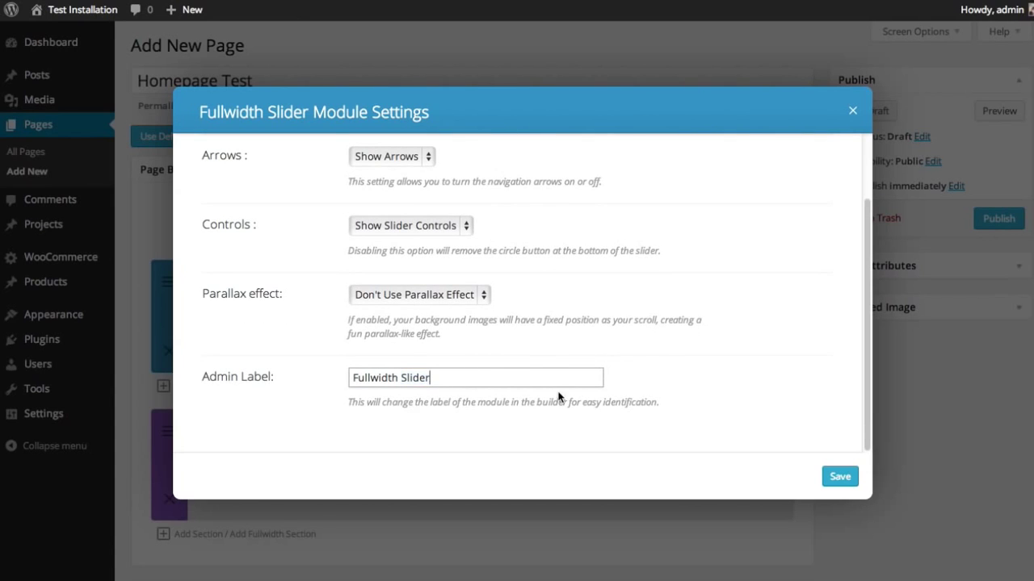
{"action": "scroll", "coordinate": [662, 340], "scroll_direction": "up", "scroll_amount": 3}
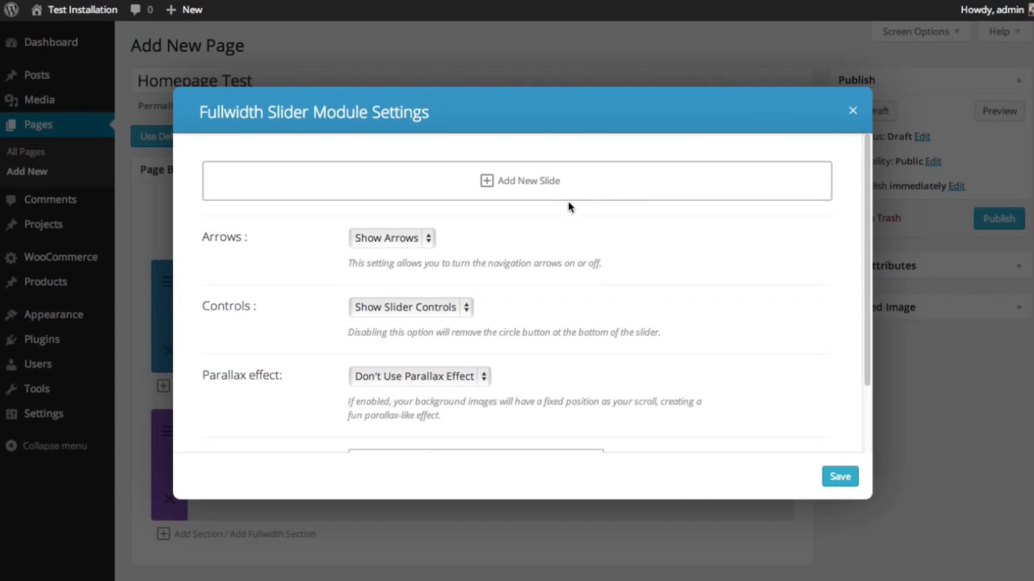
{"action": "left_click", "coordinate": [516, 189]}
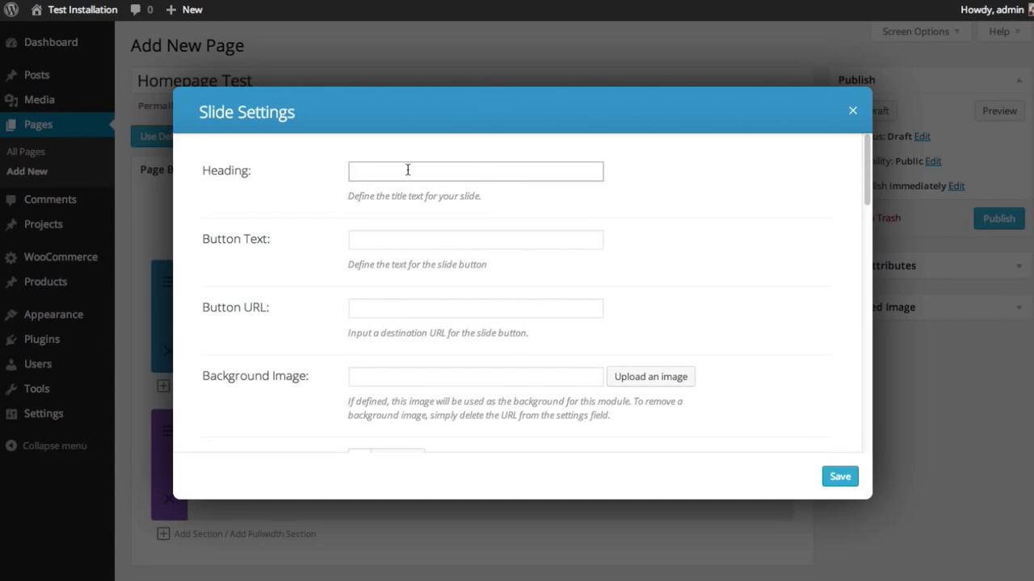
{"action": "type", "text": "THis Is A Heading"}
{"action": "key", "text": "Tab"}
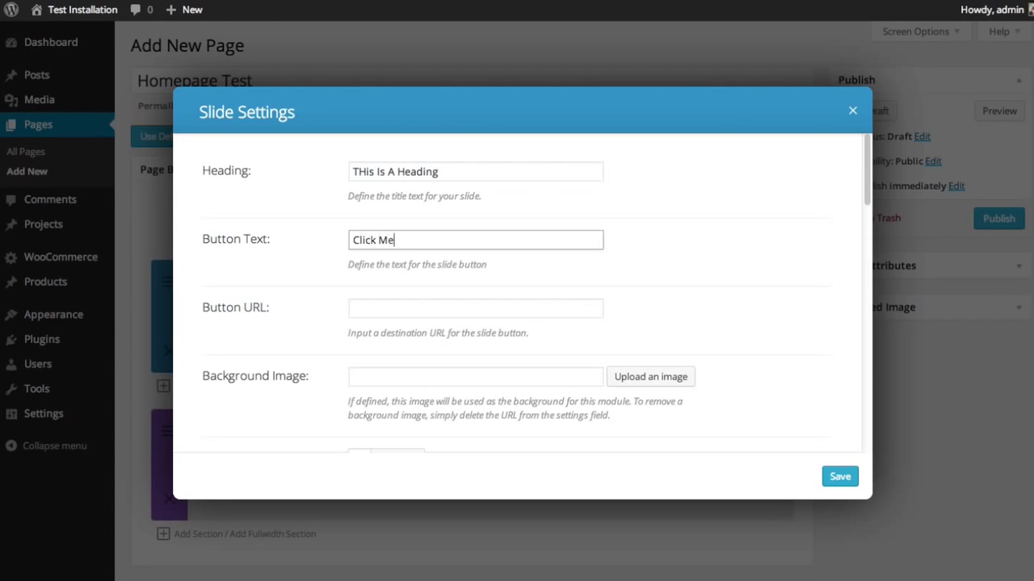
{"action": "type", "text": "Click Me"}
{"action": "left_click", "coordinate": [385, 314]}
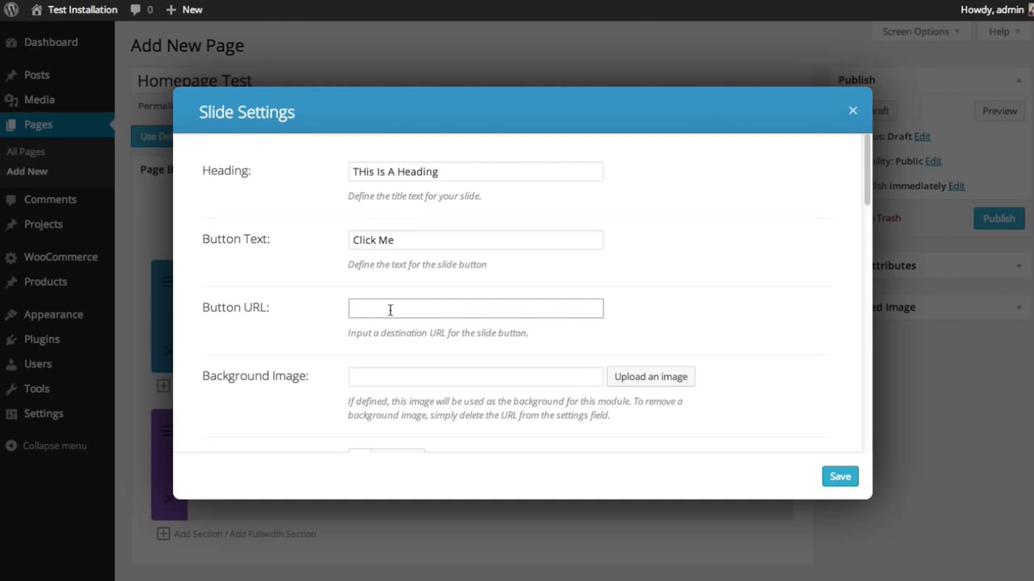
{"action": "type", "text": "http://www.google.com"}
- Upload all 14 images from the Builder Overview folder in Tutorials to the media library while choosing the slide's background image
{"action": "left_click", "coordinate": [387, 369]}
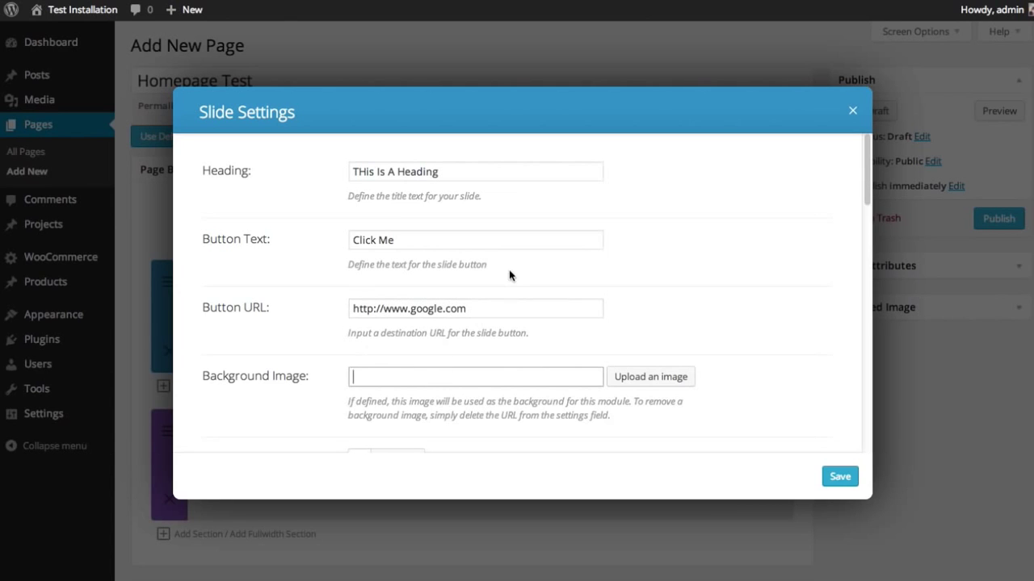
{"action": "scroll", "coordinate": [699, 274], "scroll_direction": "down", "scroll_amount": 1}
{"action": "mouse_move", "coordinate": [865, 206]}
{"action": "left_mouse_down"}
{"action": "mouse_move", "coordinate": [872, 328]}
{"action": "mouse_move", "coordinate": [863, 189]}
{"action": "left_mouse_up"}
{"action": "left_click", "coordinate": [659, 384]}
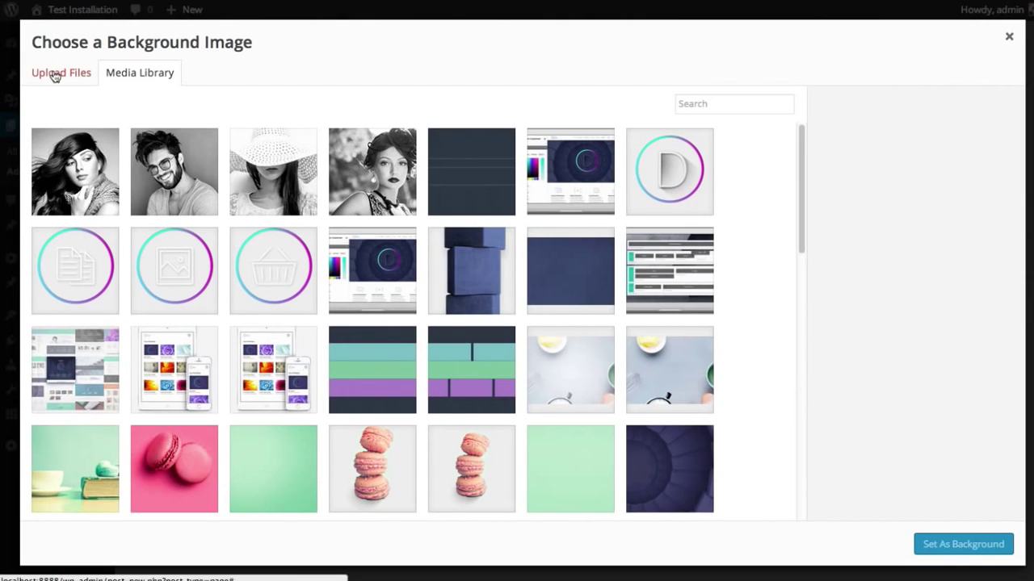
{"action": "left_click", "coordinate": [53, 74]}
{"action": "left_click", "coordinate": [522, 307]}
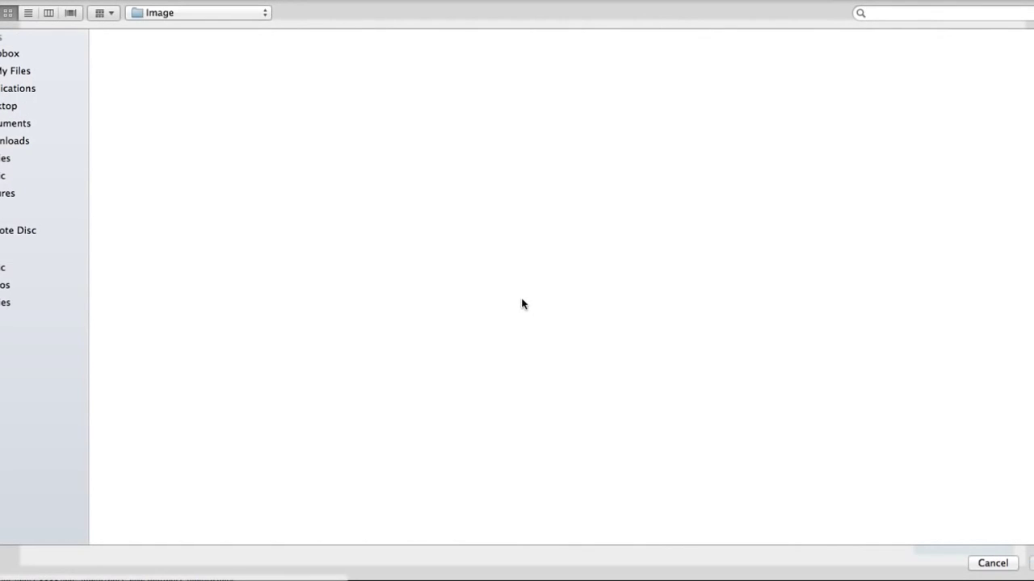
{"action": "left_click", "coordinate": [193, 14]}
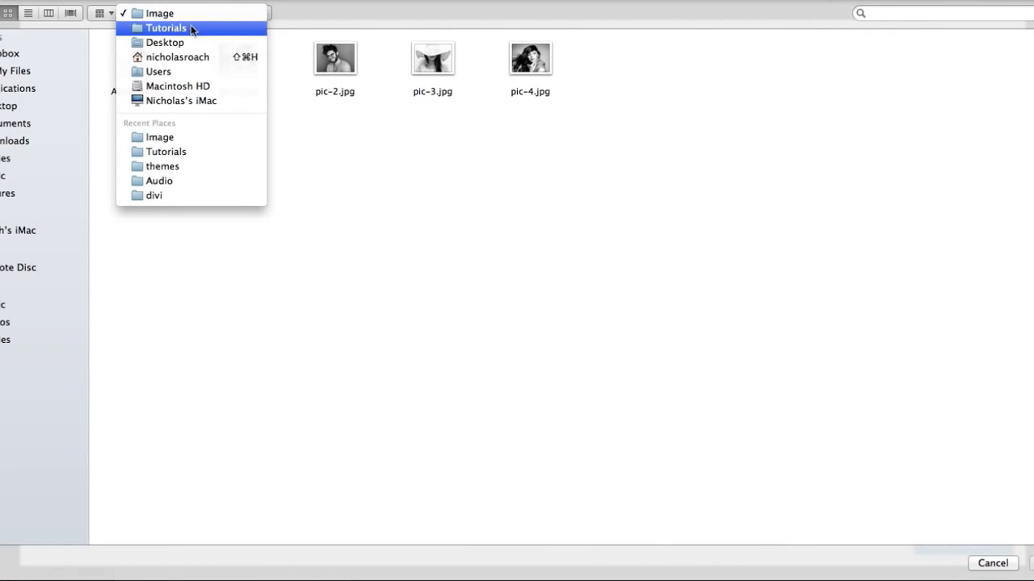
{"action": "left_click", "coordinate": [191, 27]}
{"action": "left_click", "coordinate": [149, 69]}
{"action": "double_click", "coordinate": [149, 70]}
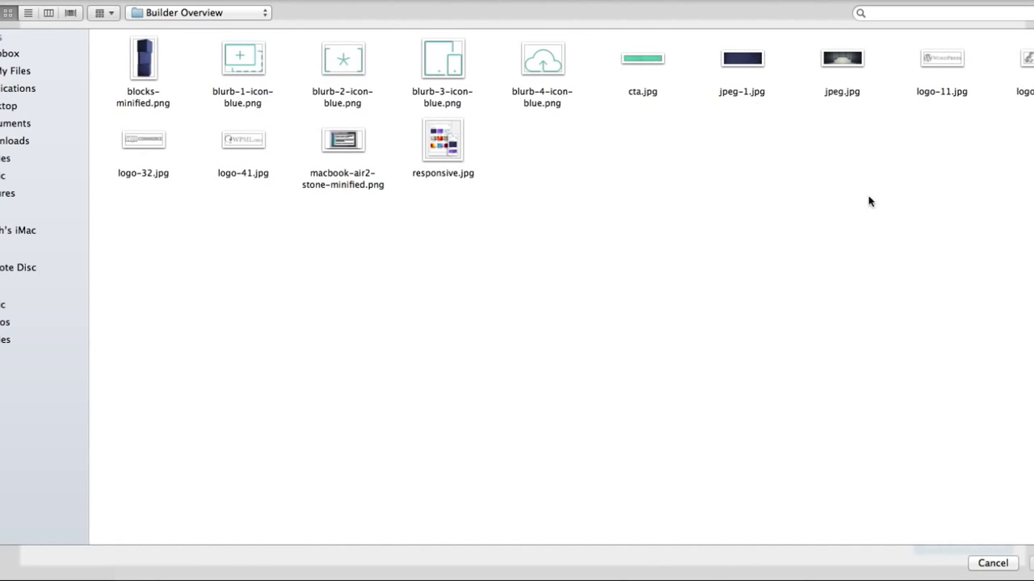
{"action": "left_click_drag", "start_coordinate": [128, 247], "coordinate": [1030, 16]}
{"action": "left_click", "coordinate": [1031, 564]}
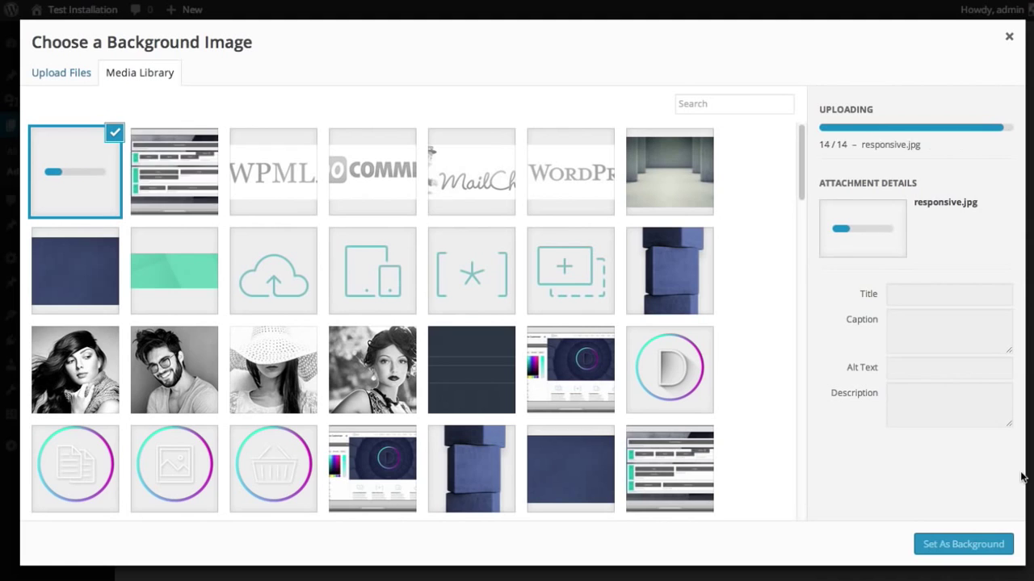
- Set jpeg-1.jpg as the slide's background image and blocks-minified1.png as its slide image
{"action": "left_click", "coordinate": [64, 277]}
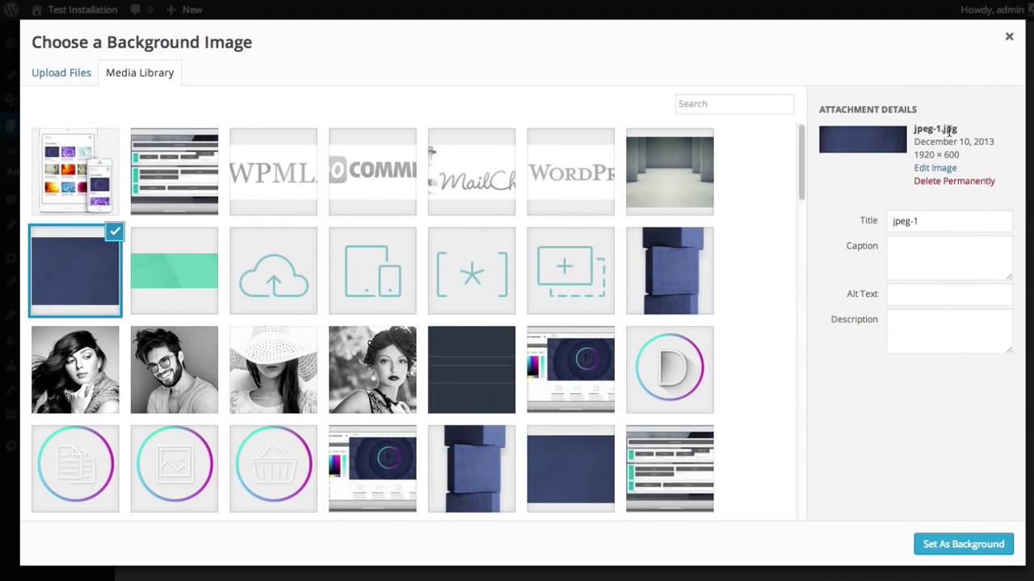
{"action": "left_click", "coordinate": [957, 544]}
{"action": "scroll", "coordinate": [723, 324], "scroll_direction": "down", "scroll_amount": 5}
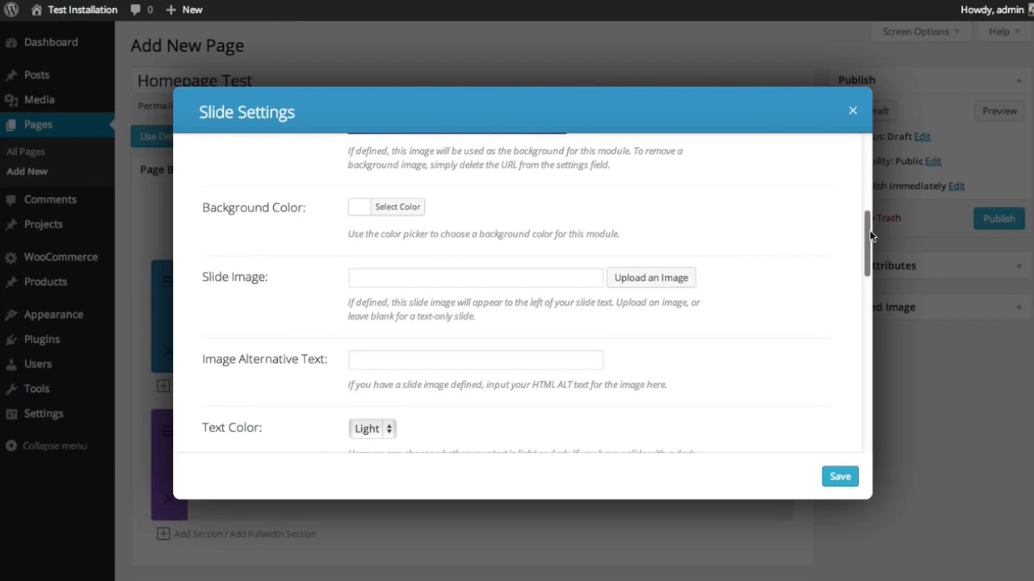
{"action": "left_click", "coordinate": [453, 277]}
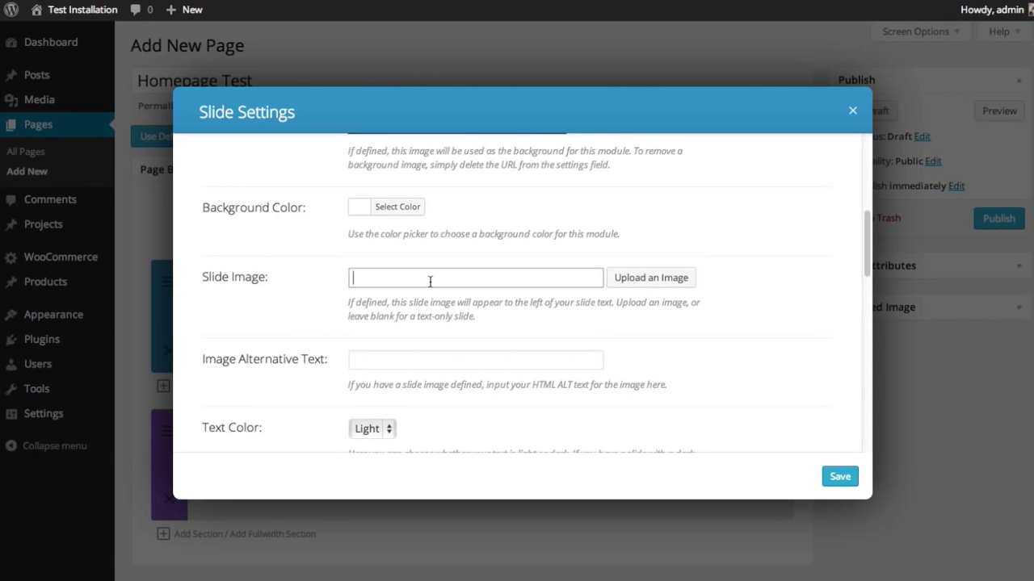
{"action": "left_click", "coordinate": [654, 284]}
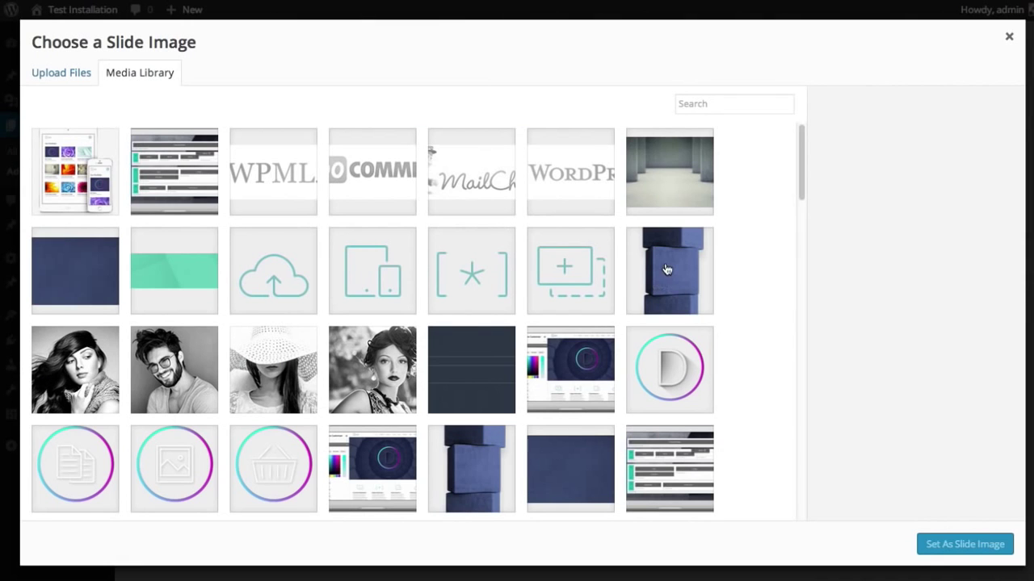
{"action": "left_click", "coordinate": [668, 270]}
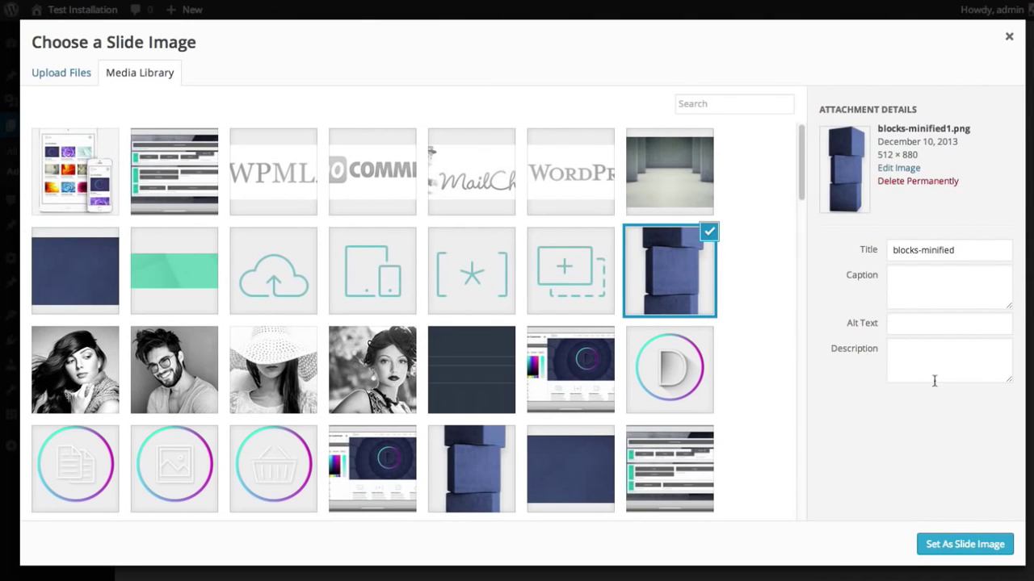
{"action": "left_click", "coordinate": [961, 546]}
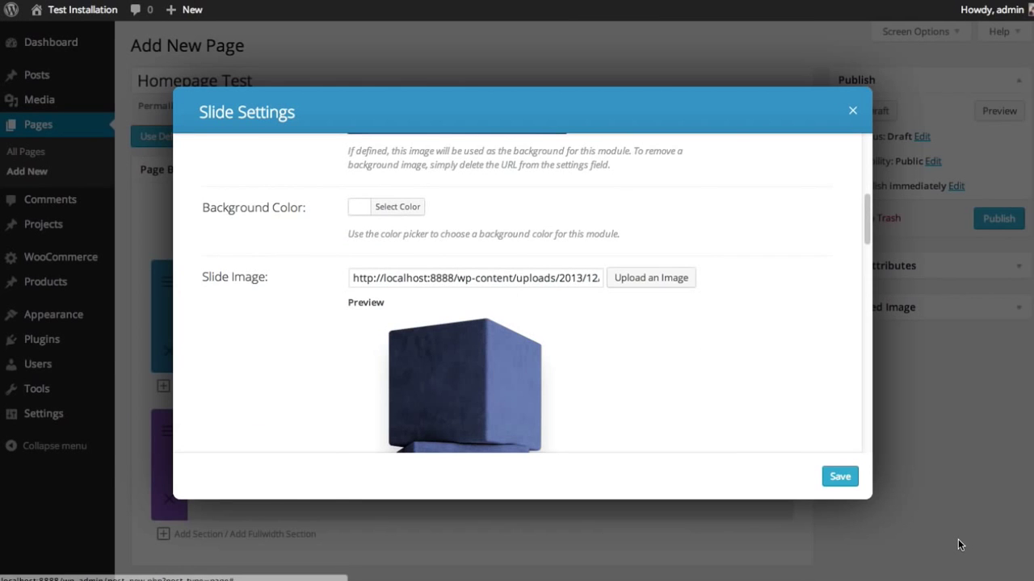
- Choose Light as the slide's text color
{"action": "scroll", "coordinate": [779, 323], "scroll_direction": "down", "scroll_amount": 5}
{"action": "scroll", "coordinate": [779, 323], "scroll_direction": "down", "scroll_amount": 8}
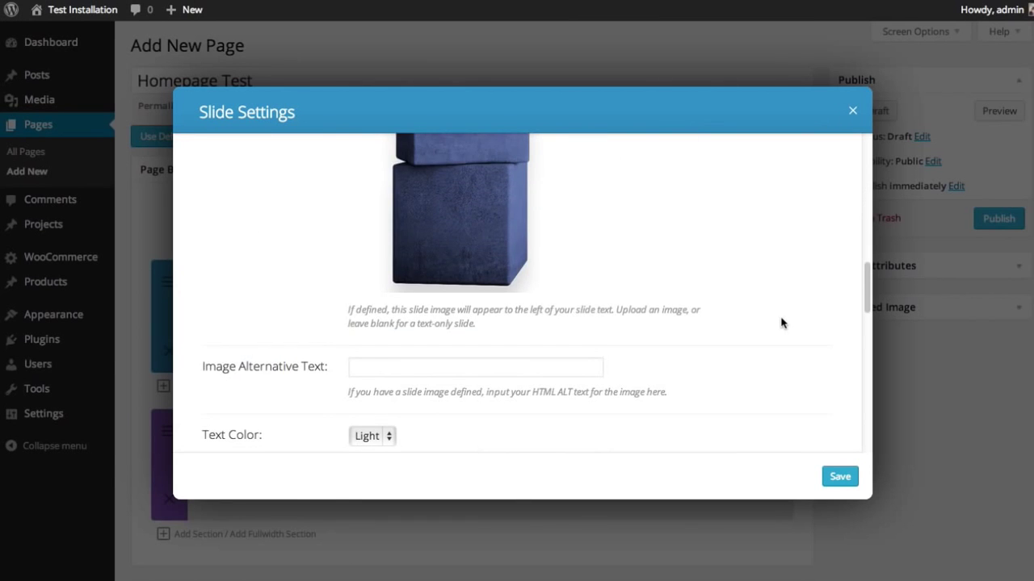
{"action": "scroll", "coordinate": [820, 386], "scroll_direction": "up", "scroll_amount": 3}
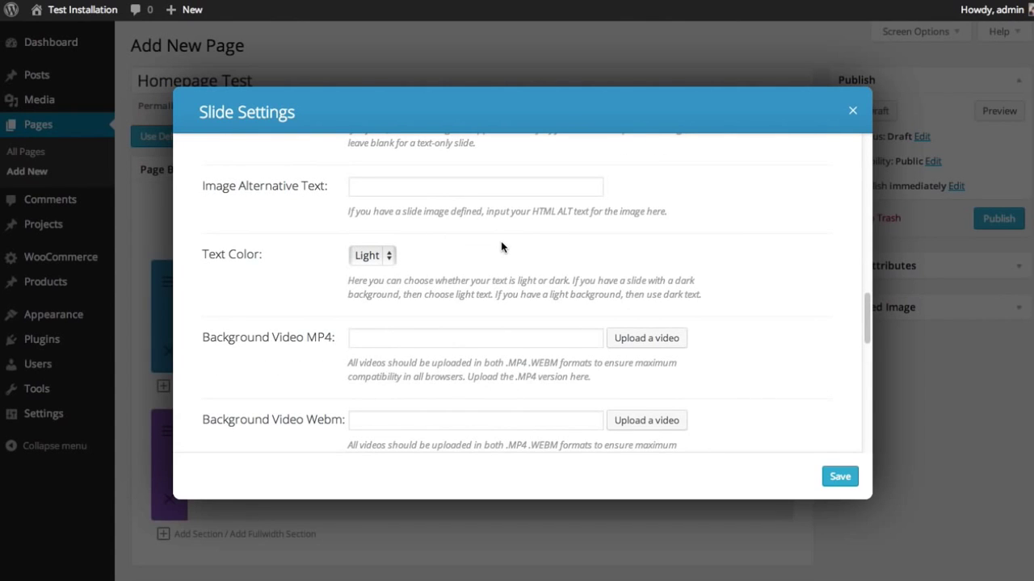
{"action": "left_click", "coordinate": [370, 256]}
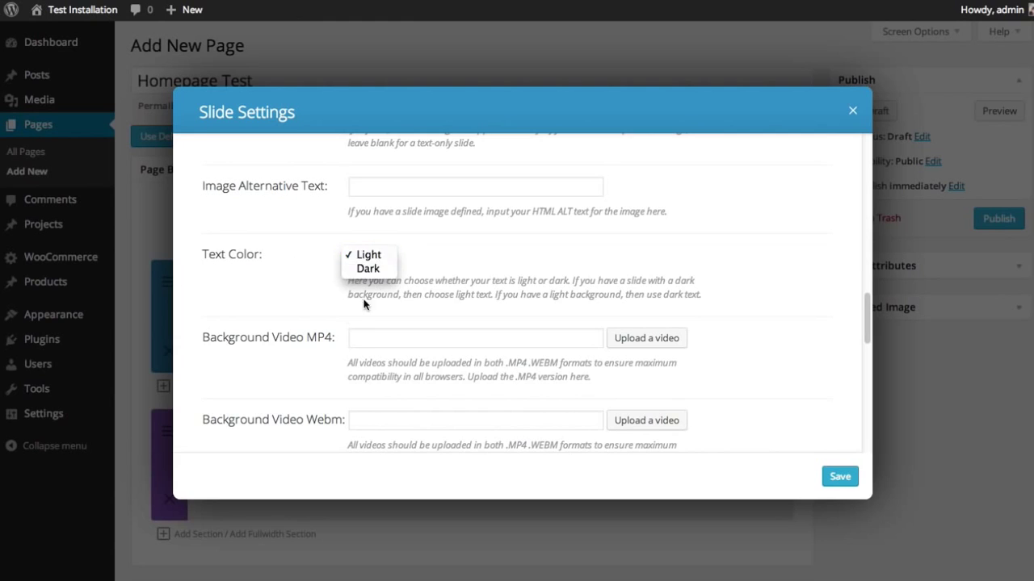
{"action": "left_click", "coordinate": [374, 256]}
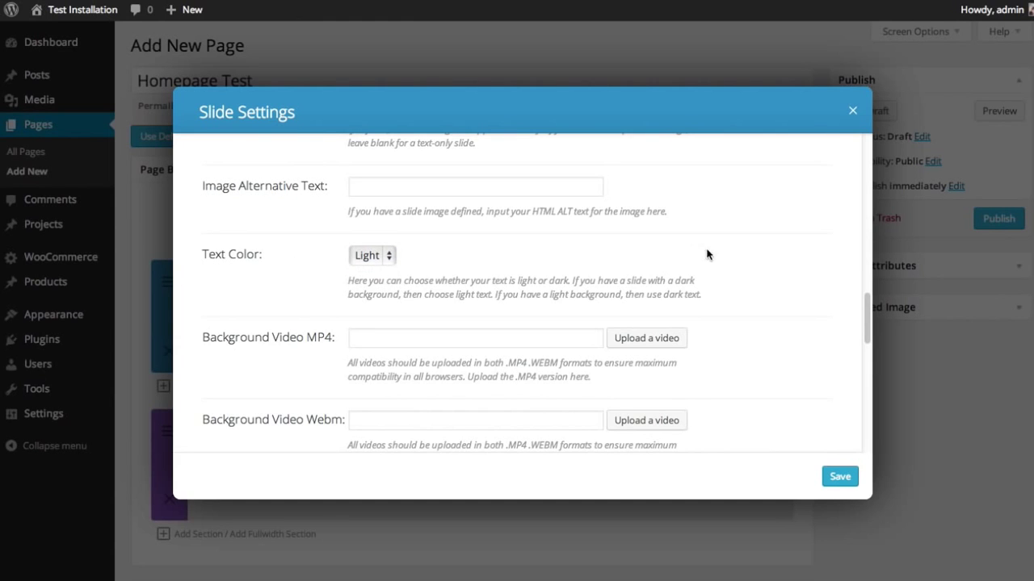
- Fill the slide content with the paragraph starting "The use of mobile devices is on the rise", without its last sentence, and save the slide
{"action": "scroll", "coordinate": [703, 262], "scroll_direction": "down", "scroll_amount": 6}
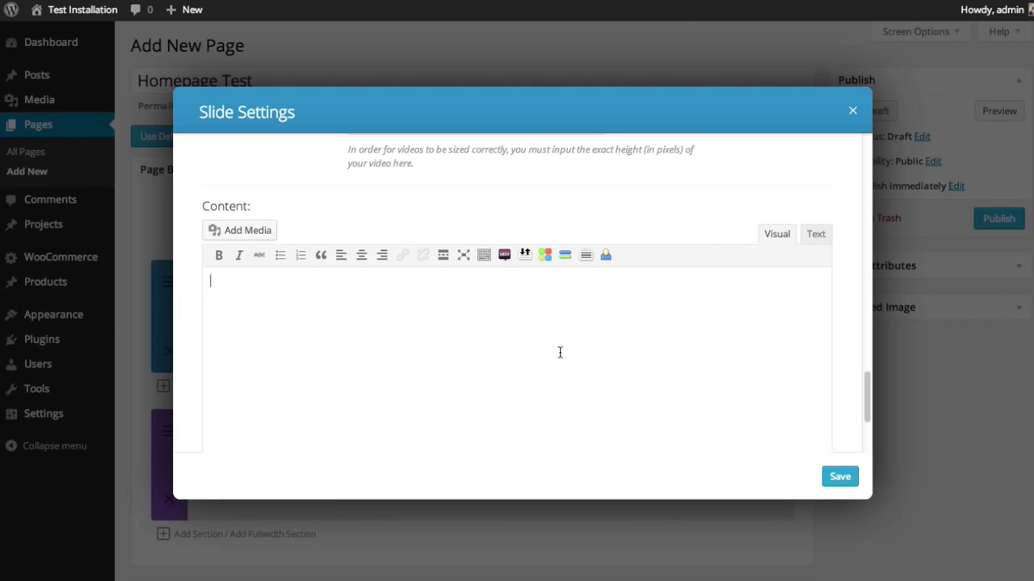
{"action": "left_click", "coordinate": [558, 357]}
{"action": "type", "text": "The use of mobile devices is on the rise, and it's important for your website to be ready for those mobile visitors. Divi is fully responsive, which means the design will adapt to whatever screen size is being used to browse. Your website will look great and will be a breeze to read on mobile phones and desktop computers alike."}
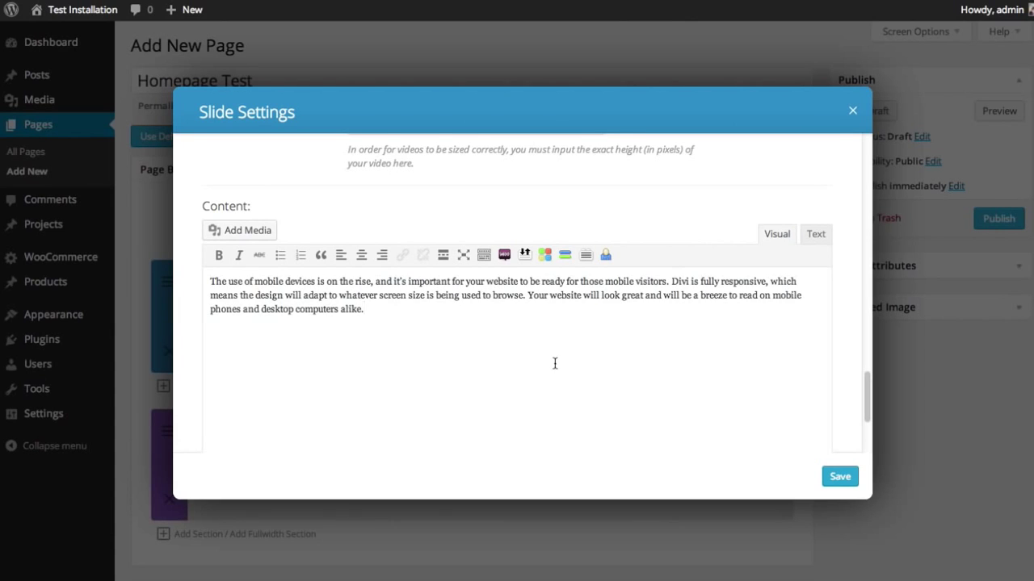
{"action": "left_click_drag", "start_coordinate": [479, 304], "coordinate": [527, 295]}
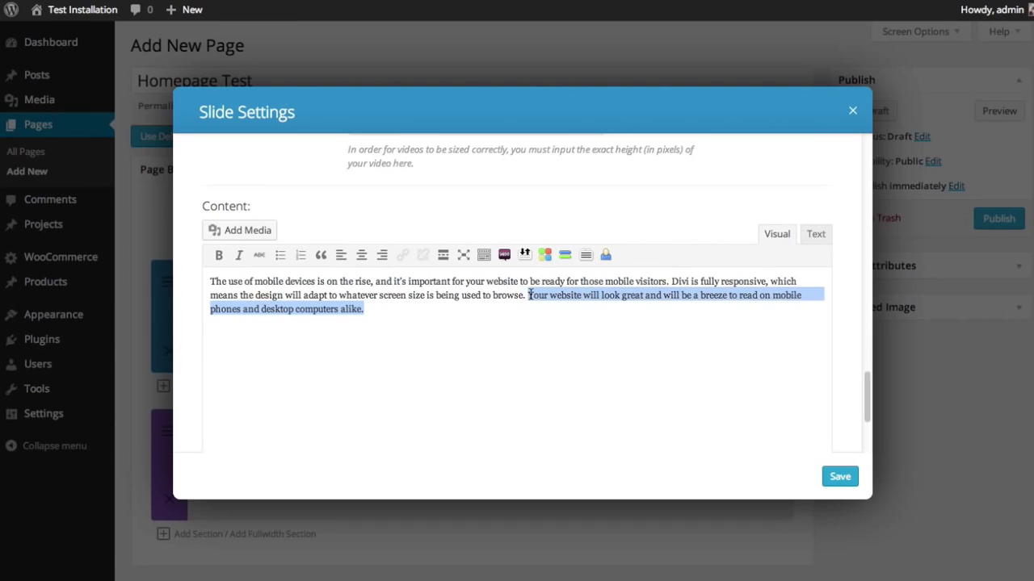
{"action": "key", "text": "BackSpace"}
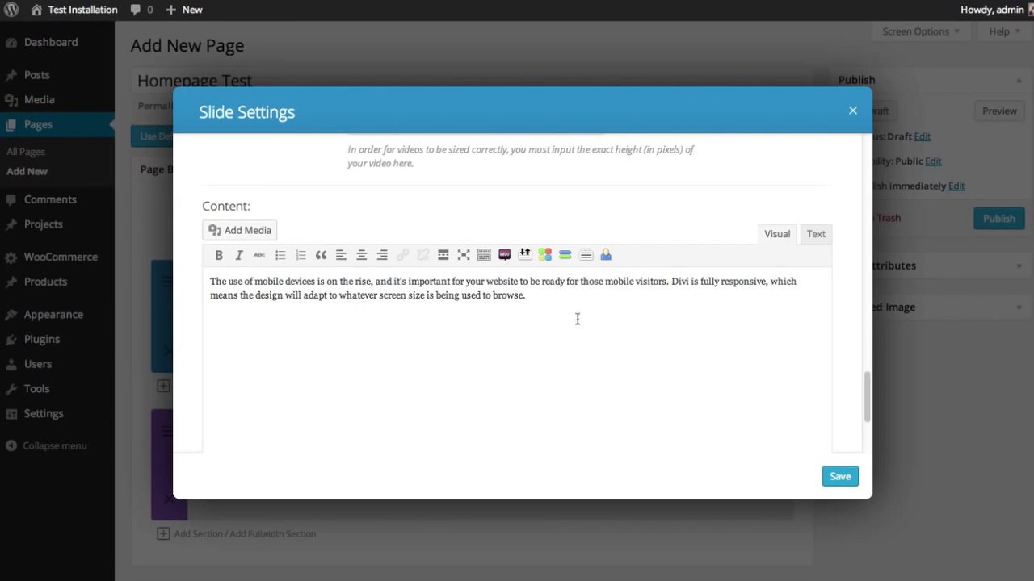
{"action": "left_click", "coordinate": [840, 477]}
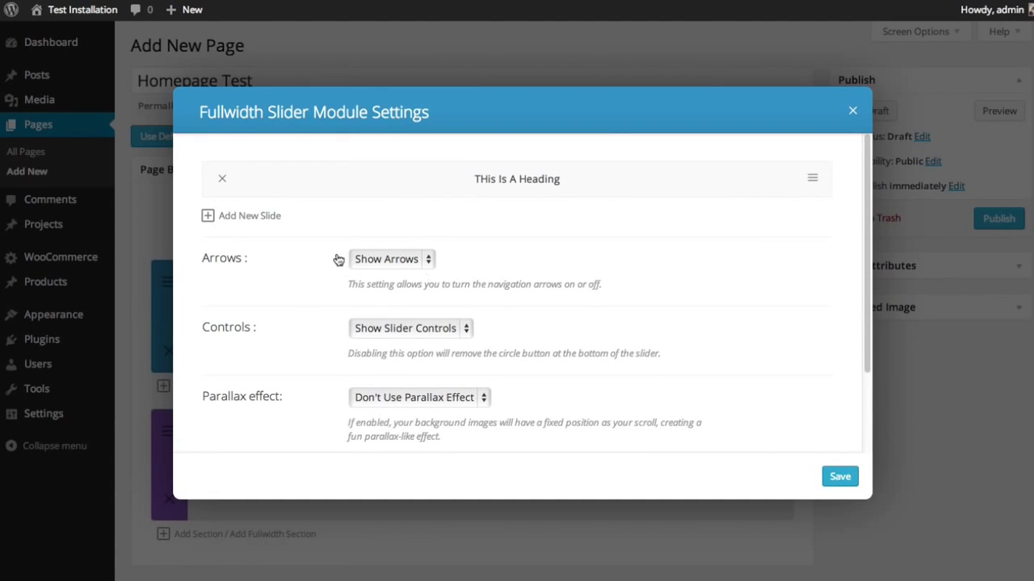
{"action": "left_click", "coordinate": [249, 219]}
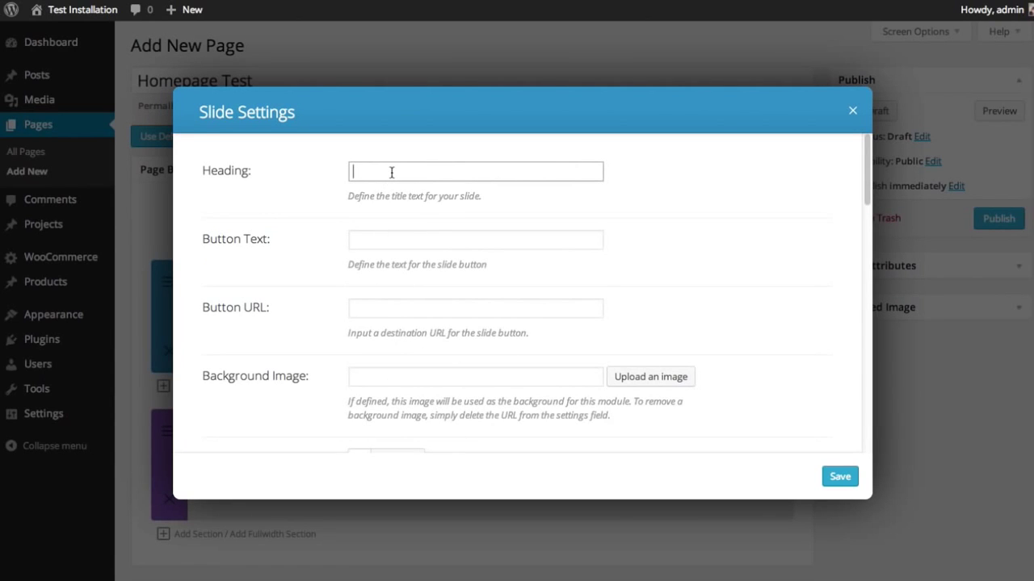
{"action": "type", "text": "Test Heading"}
{"action": "left_click", "coordinate": [388, 232]}
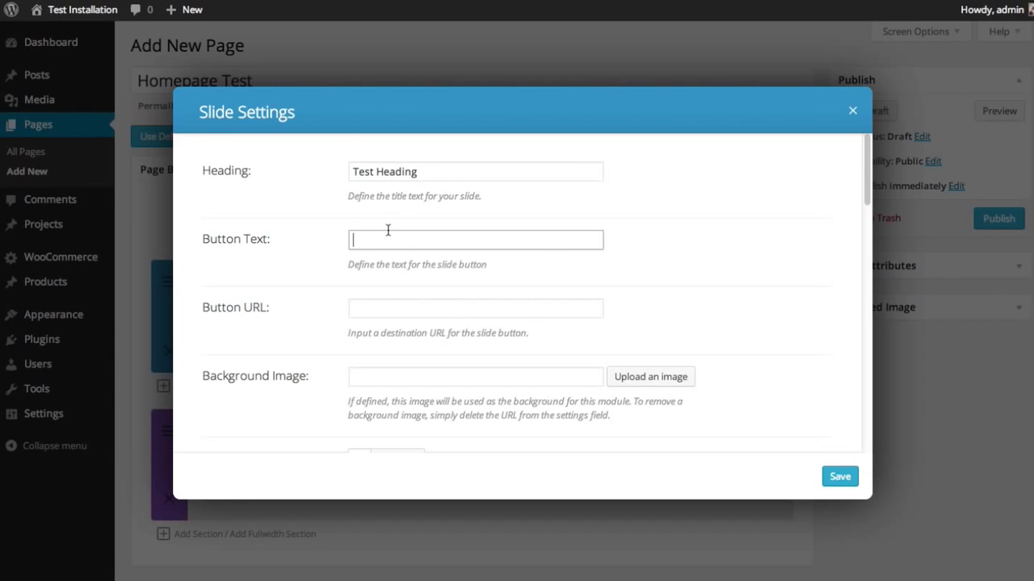
{"action": "type", "text": "BUtton Text"}
{"action": "left_click", "coordinate": [370, 306]}
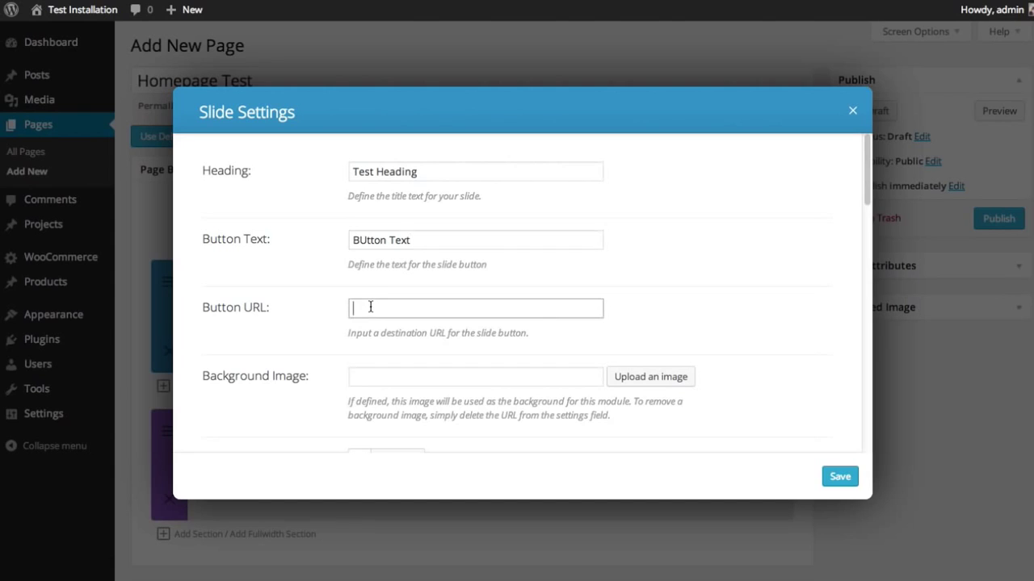
{"action": "type", "text": "http://www.elegantthemescom"}
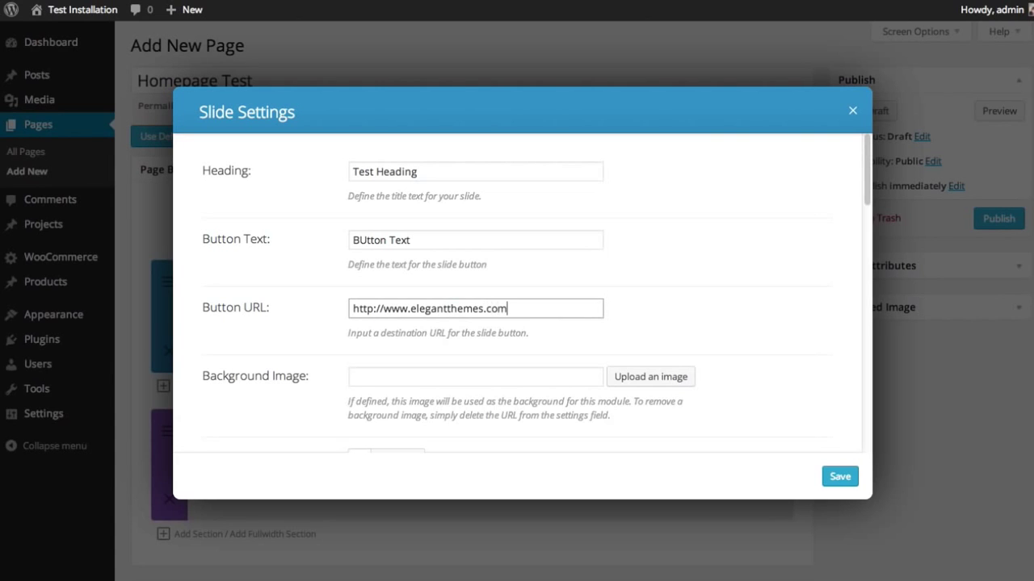
- Give the second slide a soft green background color of about #7dd899, starting from the green preset
{"action": "scroll", "coordinate": [549, 299], "scroll_direction": "down", "scroll_amount": 3}
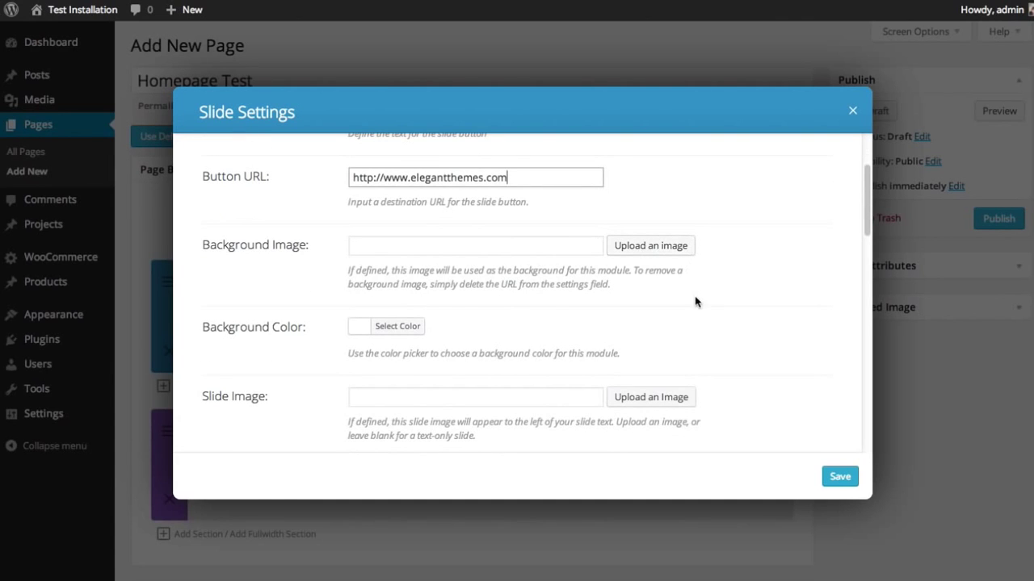
{"action": "left_click", "coordinate": [363, 326]}
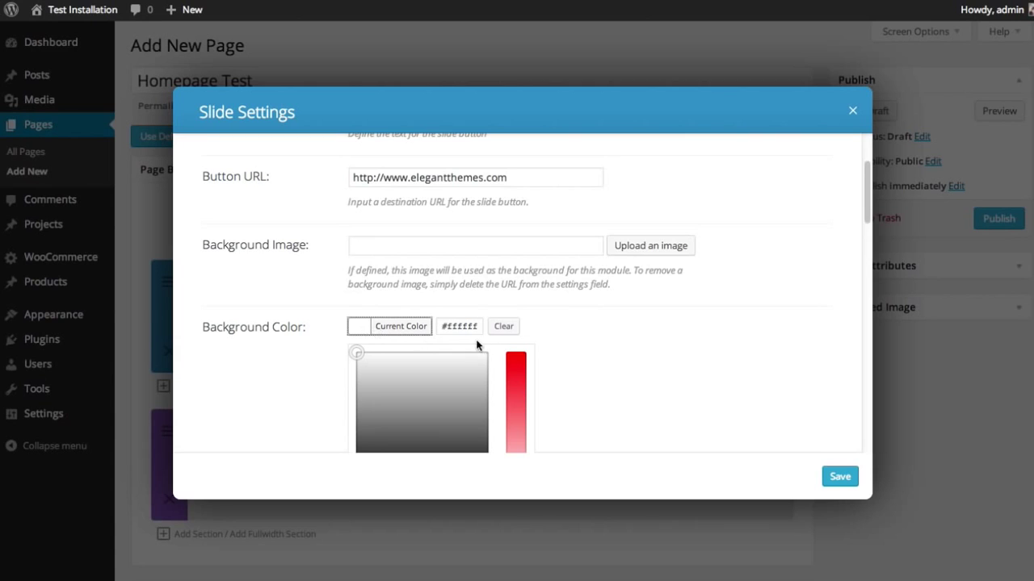
{"action": "scroll", "coordinate": [567, 310], "scroll_direction": "down", "scroll_amount": 3}
{"action": "scroll", "coordinate": [449, 297], "scroll_direction": "up", "scroll_amount": 2}
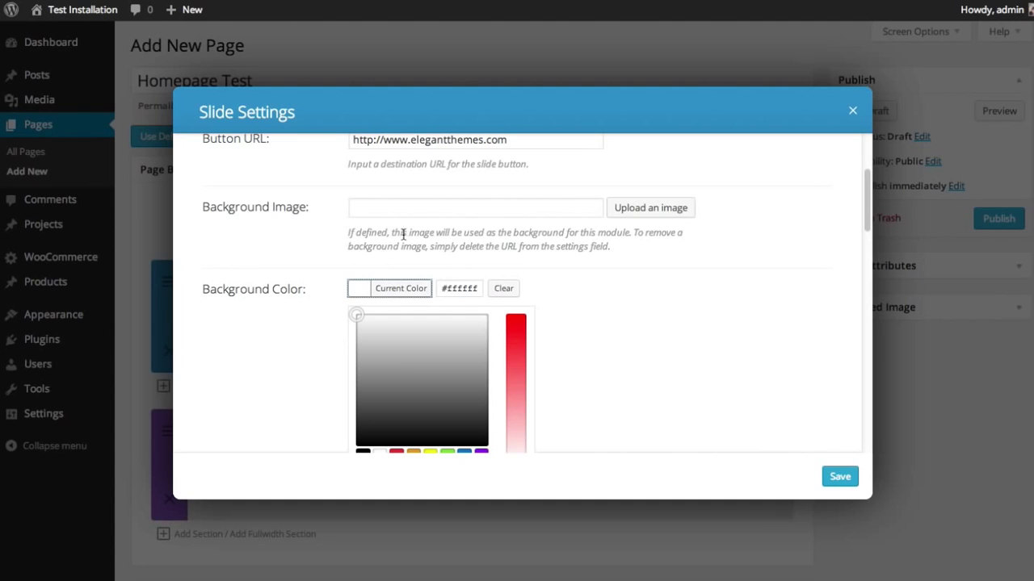
{"action": "scroll", "coordinate": [526, 323], "scroll_direction": "down", "scroll_amount": 1}
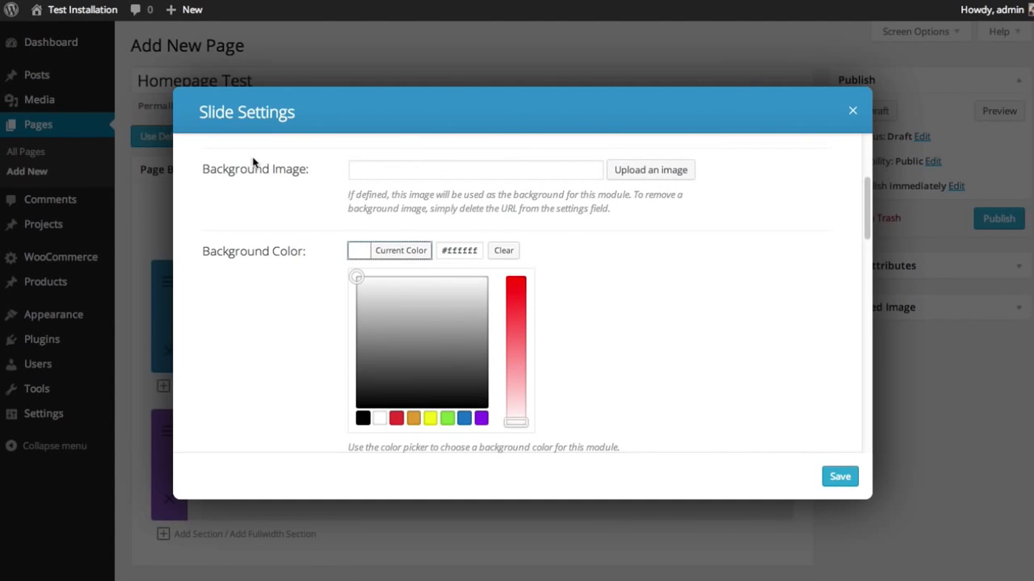
{"action": "left_click", "coordinate": [447, 419]}
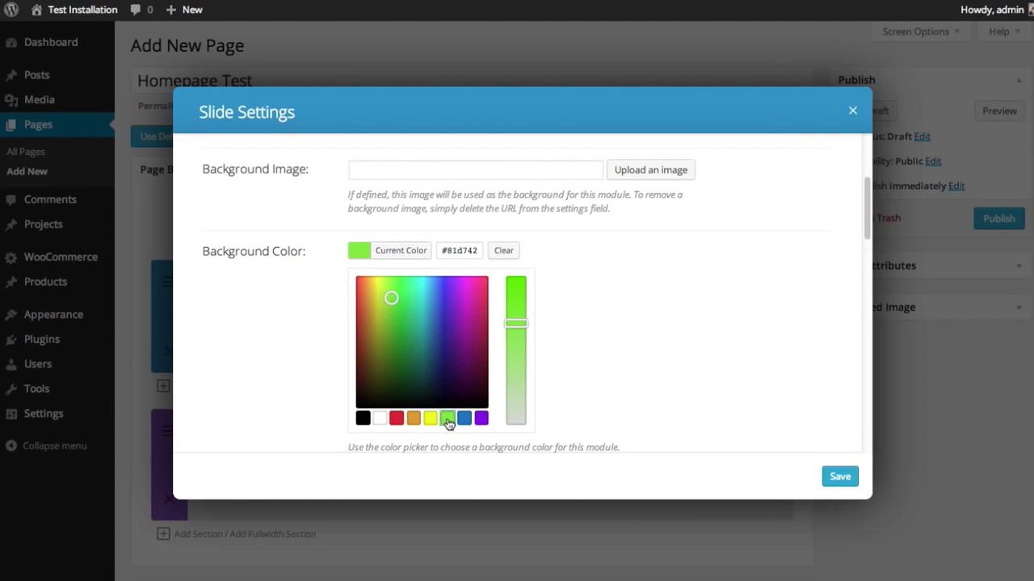
{"action": "left_click_drag", "start_coordinate": [381, 294], "coordinate": [409, 287]}
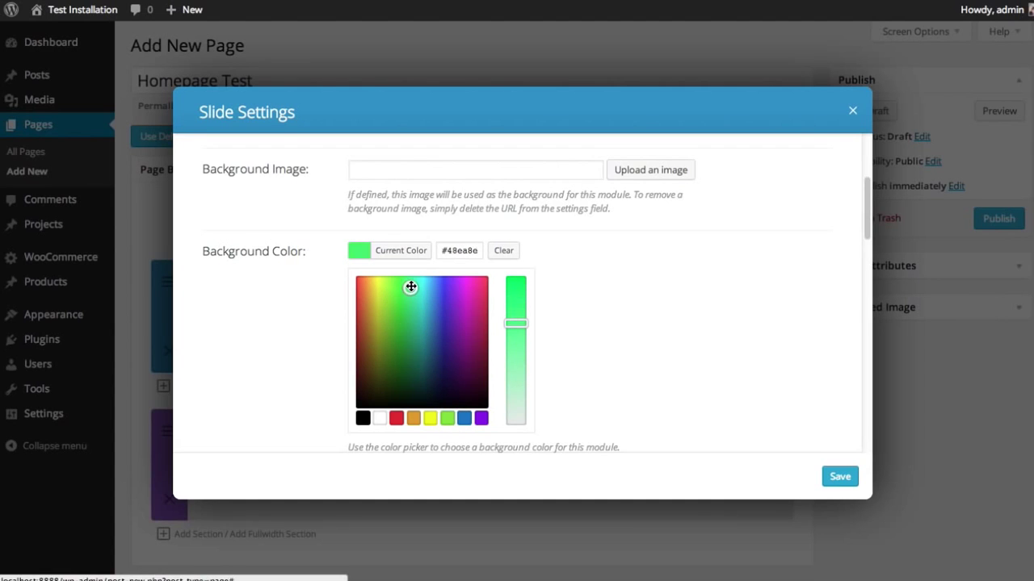
{"action": "left_click_drag", "start_coordinate": [509, 323], "coordinate": [515, 360]}
{"action": "left_click_drag", "start_coordinate": [403, 289], "coordinate": [401, 285]}
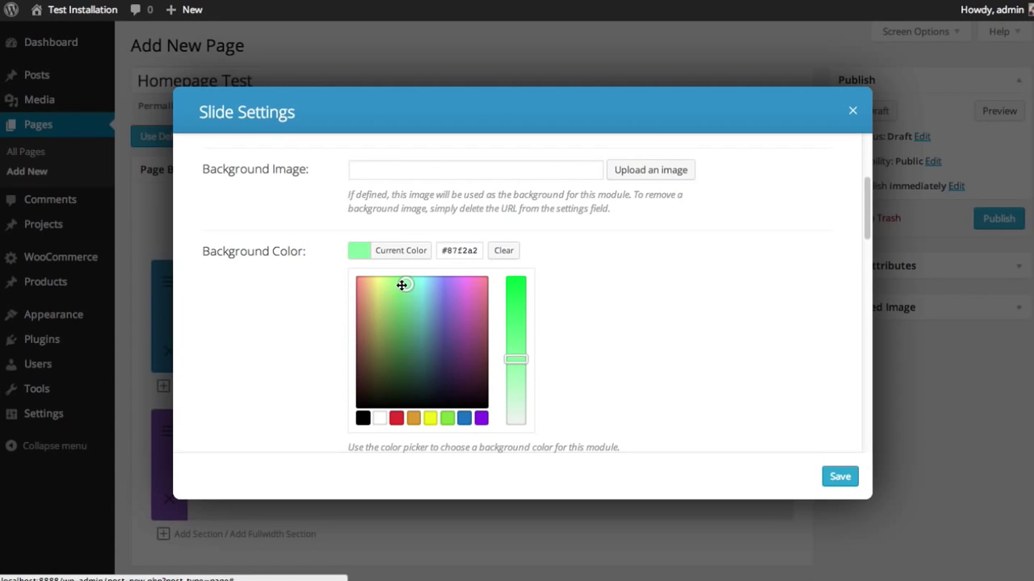
{"action": "left_click_drag", "start_coordinate": [515, 360], "coordinate": [515, 365]}
{"action": "left_click_drag", "start_coordinate": [408, 292], "coordinate": [408, 303]}
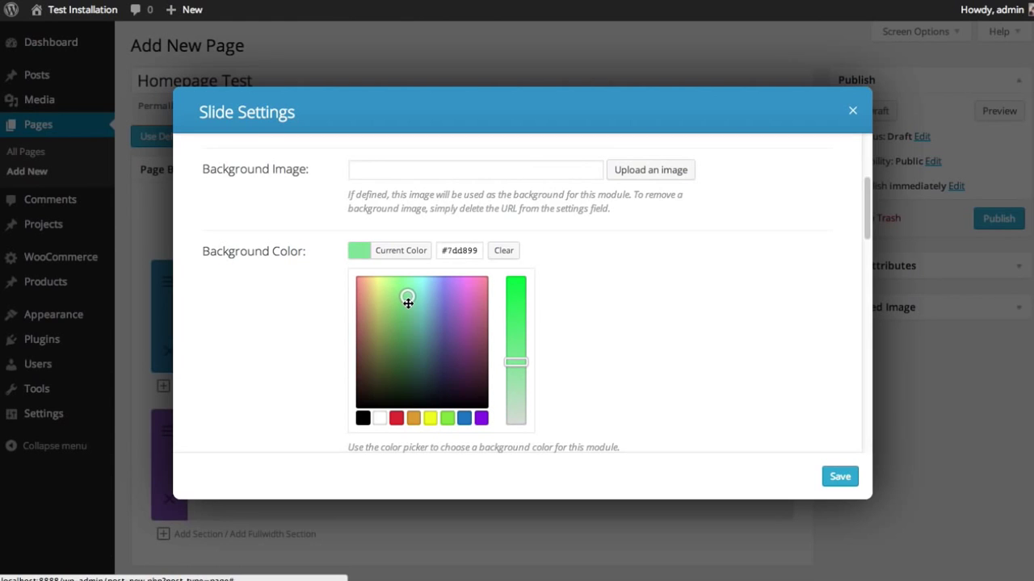
- Fill the second slide's content with the full paragraph starting "The use of mobile devices is on the rise"
{"action": "scroll", "coordinate": [700, 311], "scroll_direction": "down", "scroll_amount": 15}
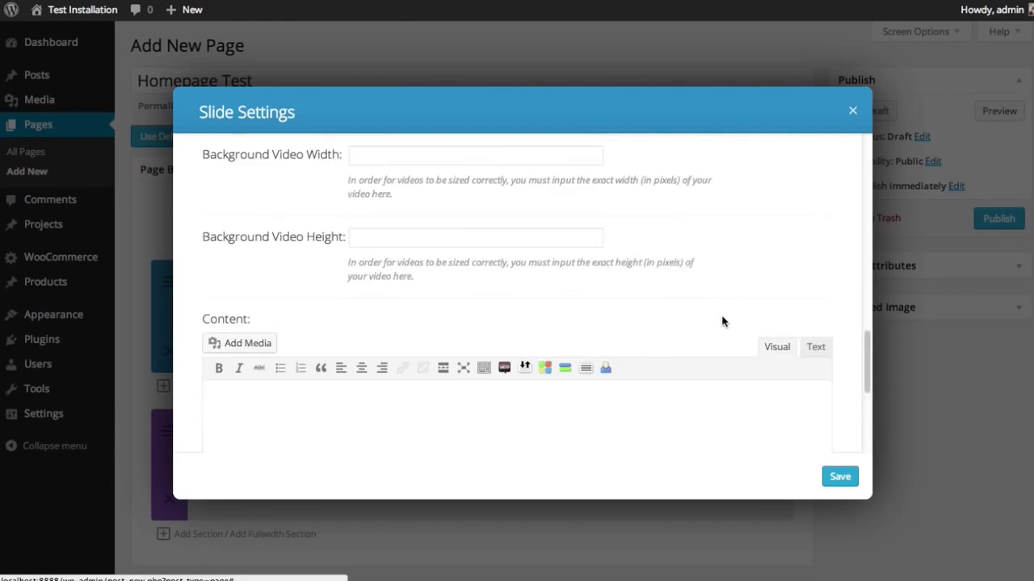
{"action": "scroll", "coordinate": [577, 304], "scroll_direction": "up", "scroll_amount": 2}
{"action": "left_click", "coordinate": [554, 294]}
{"action": "type", "text": "The use of mobile devices is on the rise, and it's important for your website to be ready for those mobile visitors. Divi is fully responsive, which means the design will adapt to whatever screen size is being used to browse. Your website will look great and will be a breeze to read on mobile phones and desktop computers alike."}
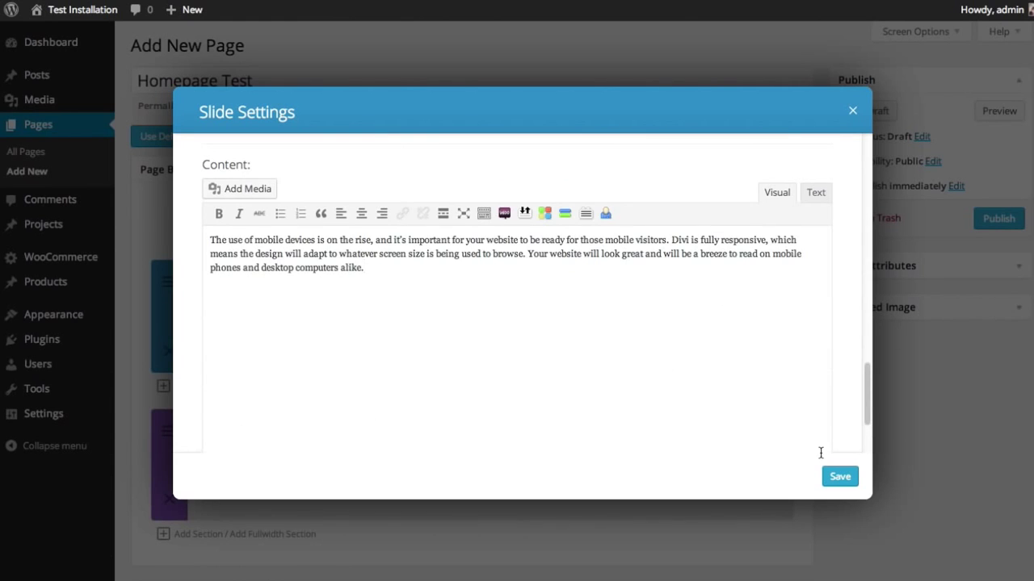
- Save the second slide and the Fullwidth Slider module, reviewing the first slide's settings in between
{"action": "left_click", "coordinate": [840, 478]}
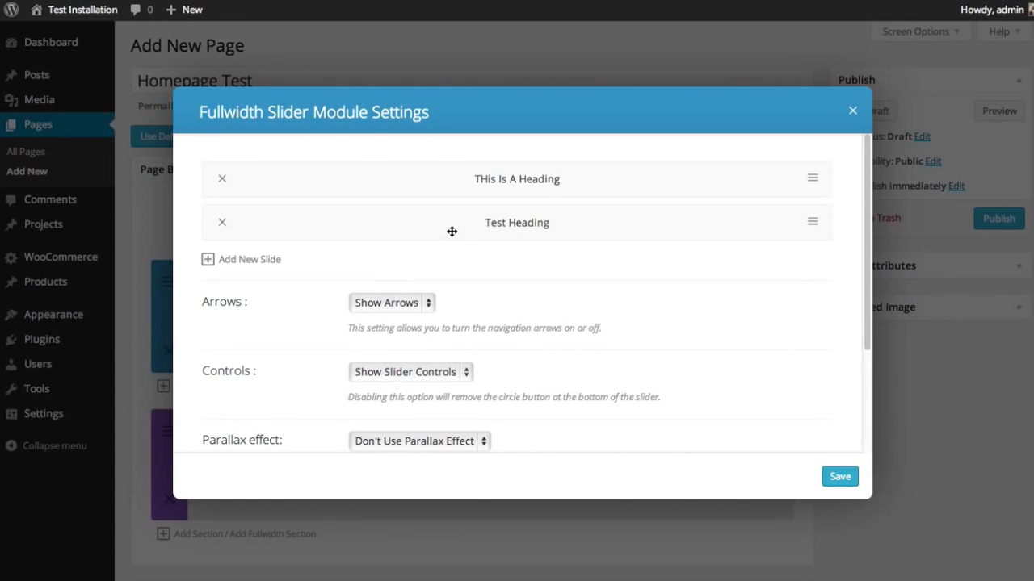
{"action": "left_click_drag", "start_coordinate": [402, 175], "coordinate": [406, 232]}
{"action": "left_click", "coordinate": [813, 183]}
{"action": "scroll", "coordinate": [813, 185], "scroll_direction": "down", "scroll_amount": 15}
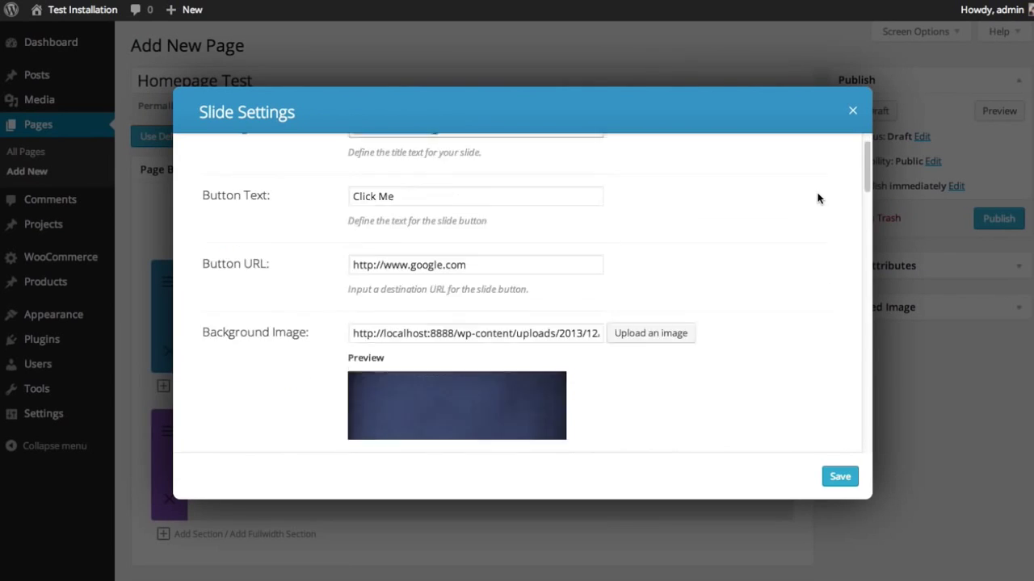
{"action": "left_click", "coordinate": [838, 477]}
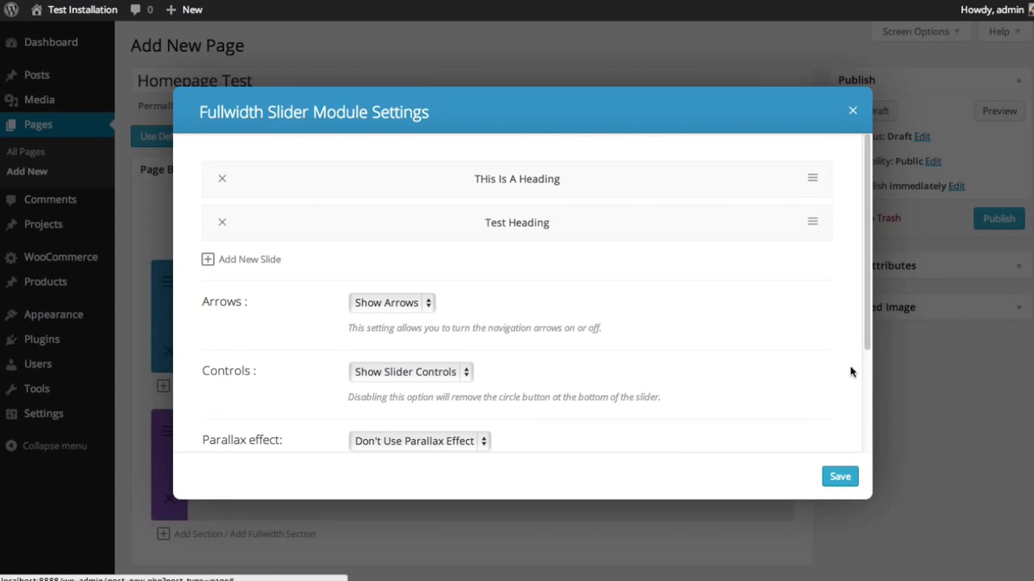
{"action": "left_click", "coordinate": [840, 477]}
- Move the fullwidth section holding the slider above the empty standard section
{"action": "left_click_drag", "start_coordinate": [394, 453], "coordinate": [418, 449]}
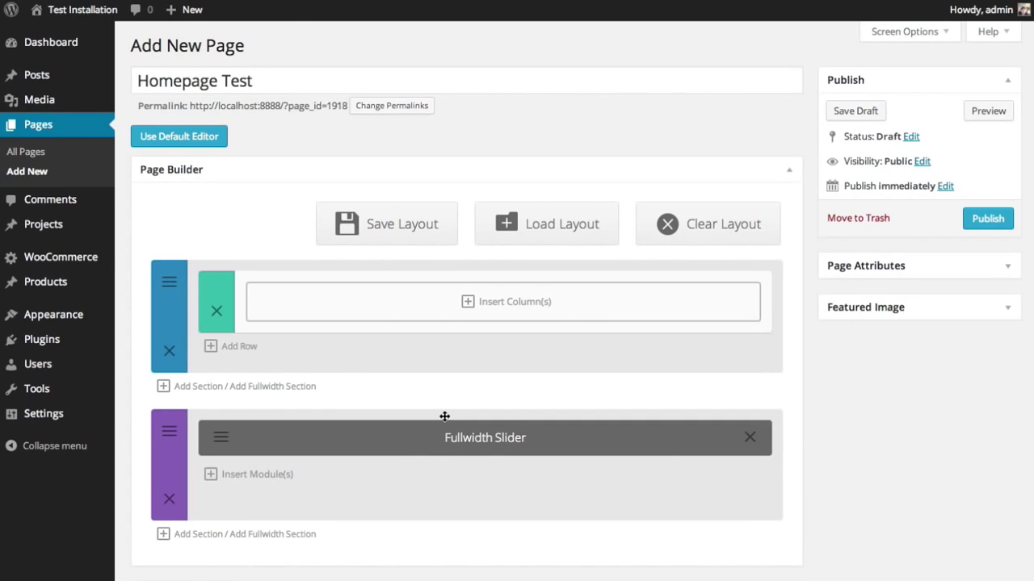
{"action": "left_click_drag", "start_coordinate": [381, 500], "coordinate": [374, 320]}
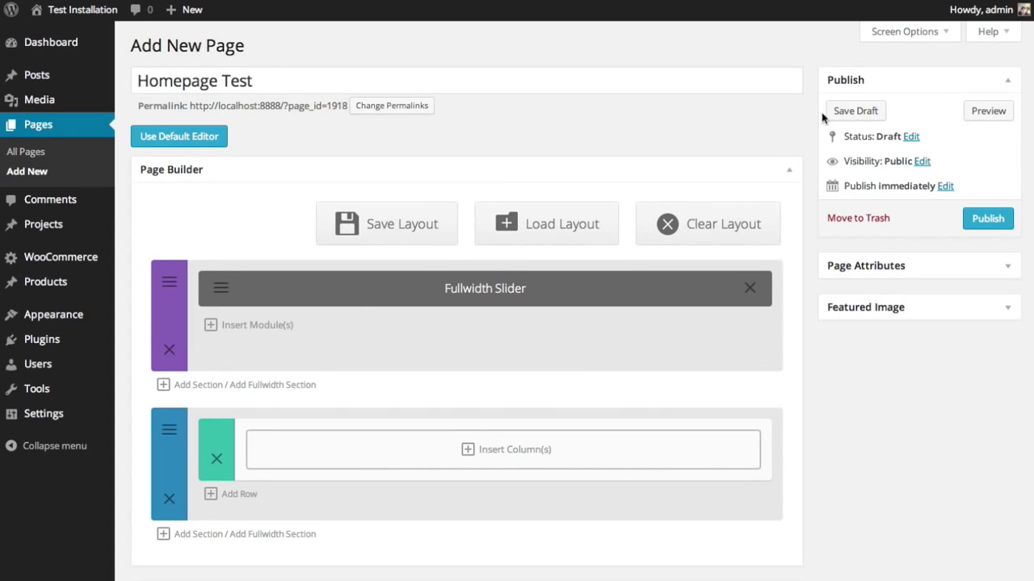
- Preview the Homepage Test page and cycle through both slides of the fullwidth slider
{"action": "left_click", "coordinate": [988, 112]}
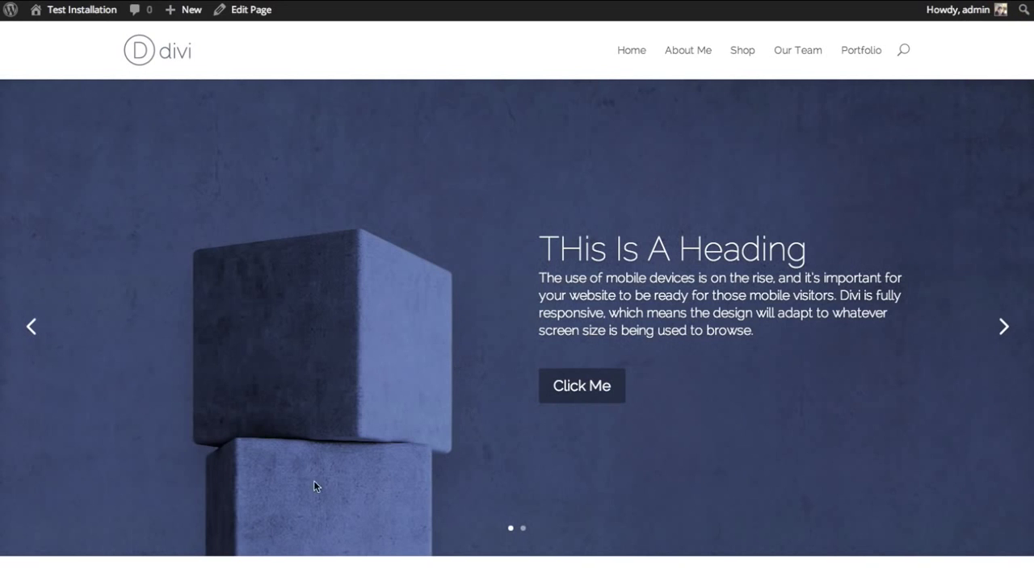
{"action": "left_click", "coordinate": [1000, 330]}
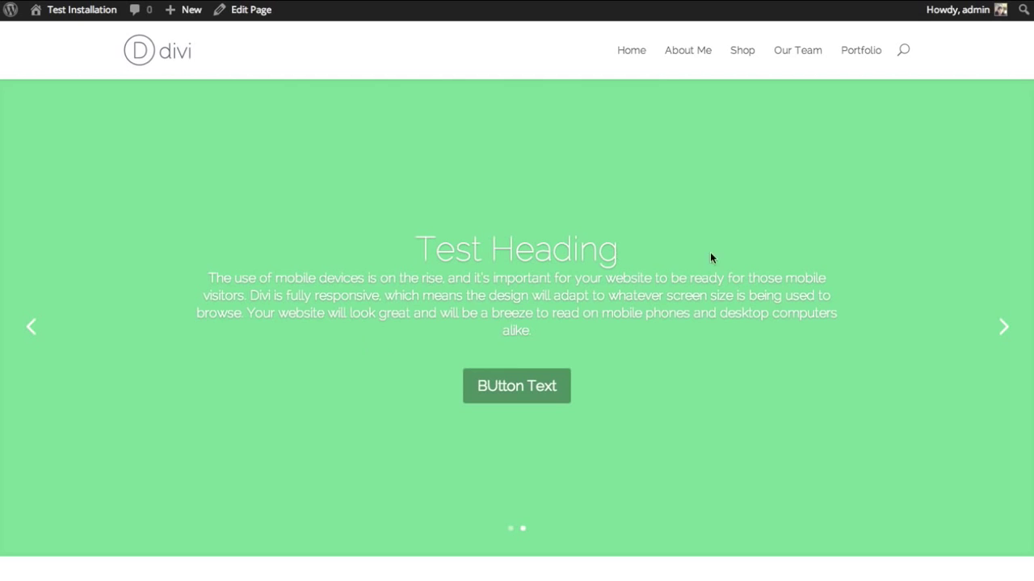
{"action": "left_click", "coordinate": [1004, 330]}
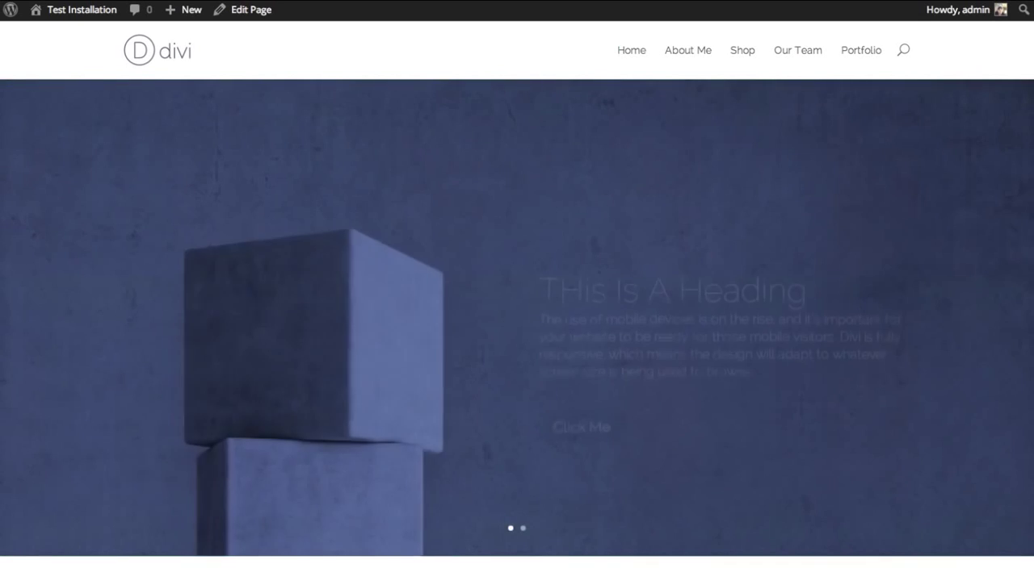
{"action": "scroll", "coordinate": [517, 323], "scroll_direction": "down", "scroll_amount": 5}
{"action": "scroll", "coordinate": [517, 323], "scroll_direction": "down", "scroll_amount": 2}
{"action": "scroll", "coordinate": [517, 323], "scroll_direction": "up", "scroll_amount": 6}
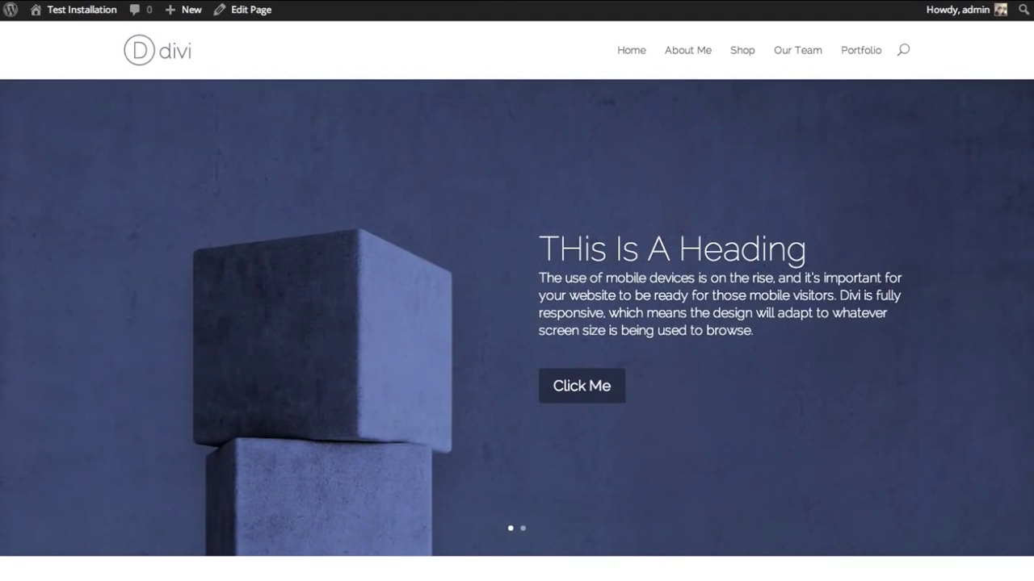
{"action": "scroll", "coordinate": [517, 323], "scroll_direction": "down", "scroll_amount": 2}
{"action": "scroll", "coordinate": [517, 323], "scroll_direction": "up", "scroll_amount": 3}
{"action": "scroll", "coordinate": [516, 323], "scroll_direction": "down", "scroll_amount": 1}
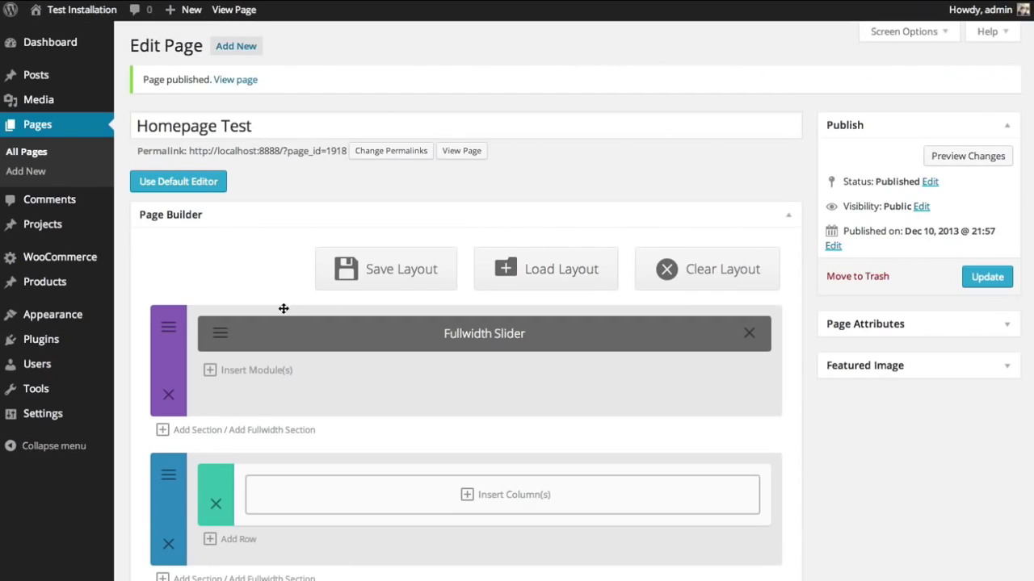
- Divide the row in the standard section into four 1/4 columns
{"action": "scroll", "coordinate": [461, 279], "scroll_direction": "down", "scroll_amount": 2}
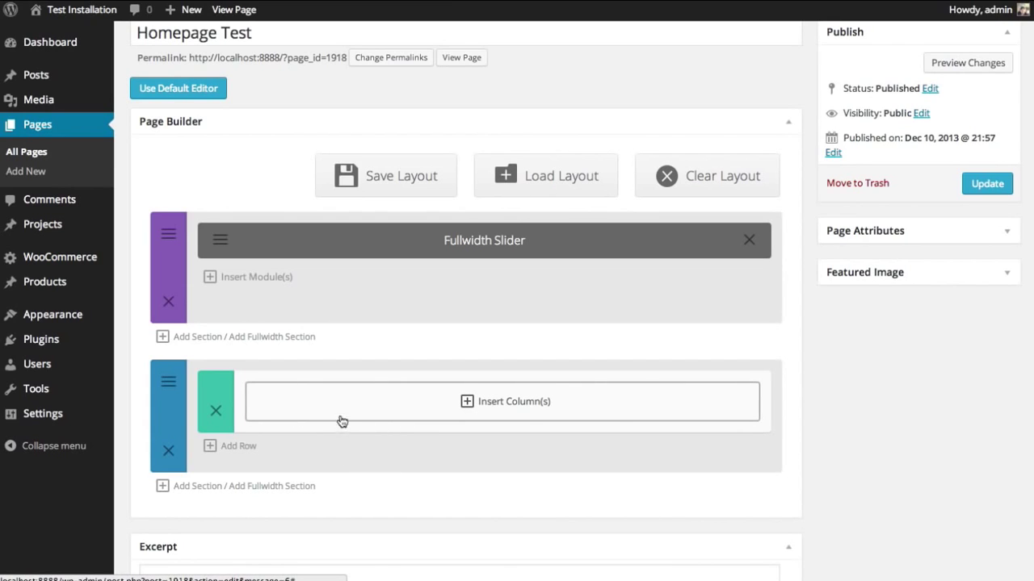
{"action": "left_click", "coordinate": [485, 406]}
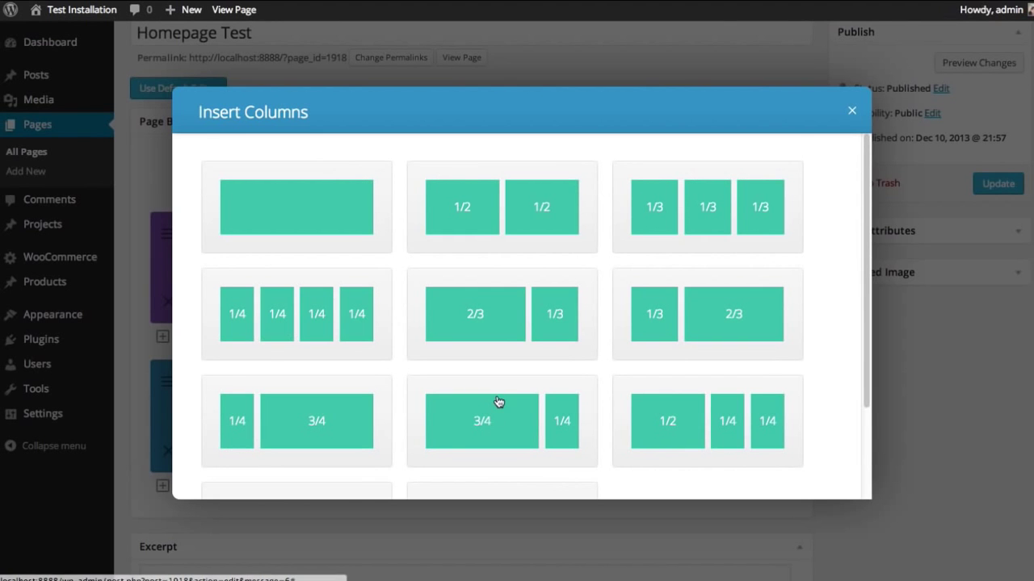
{"action": "left_click", "coordinate": [297, 322]}
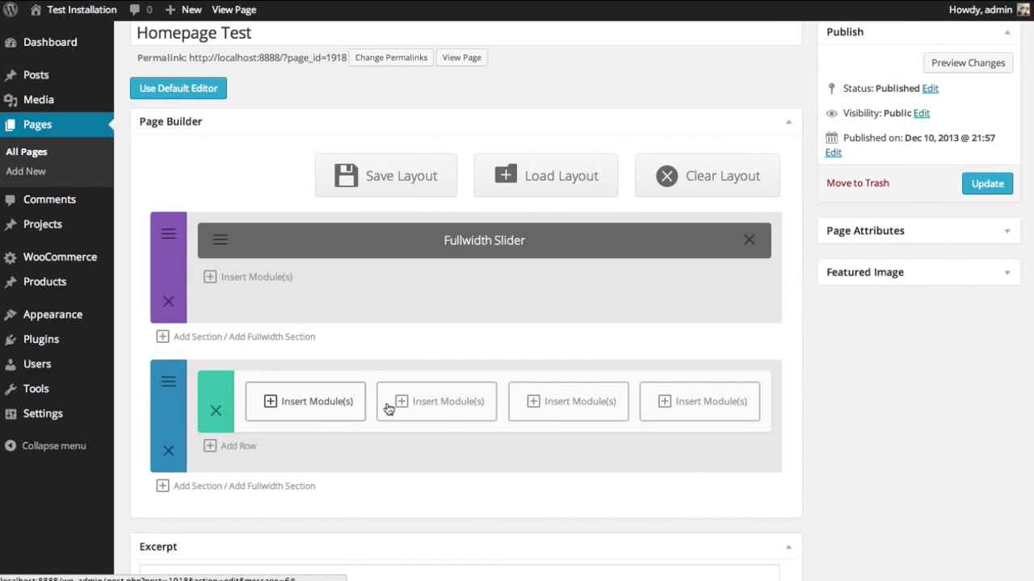
- Add a Blurb module titled "Heading" to the first column, with the cloud upload icon from the media library as its image
{"action": "left_click", "coordinate": [301, 408]}
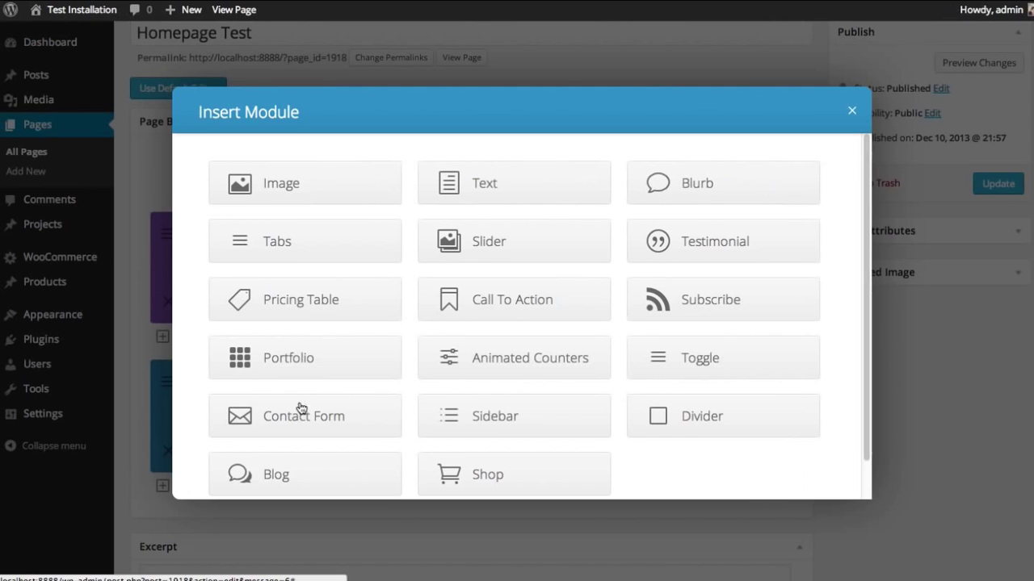
{"action": "left_click", "coordinate": [695, 186]}
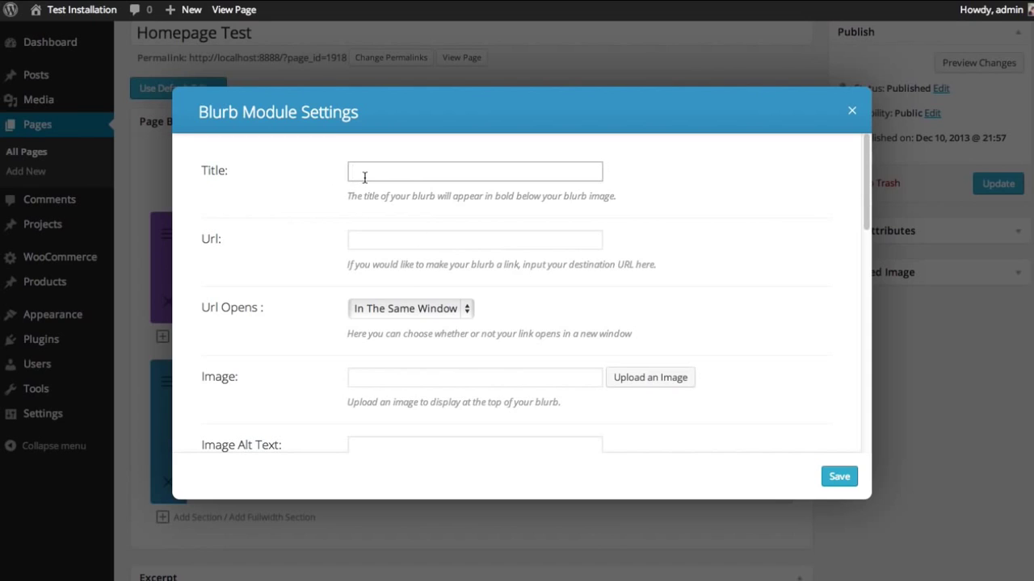
{"action": "type", "text": "Heading"}
{"action": "left_click", "coordinate": [442, 240]}
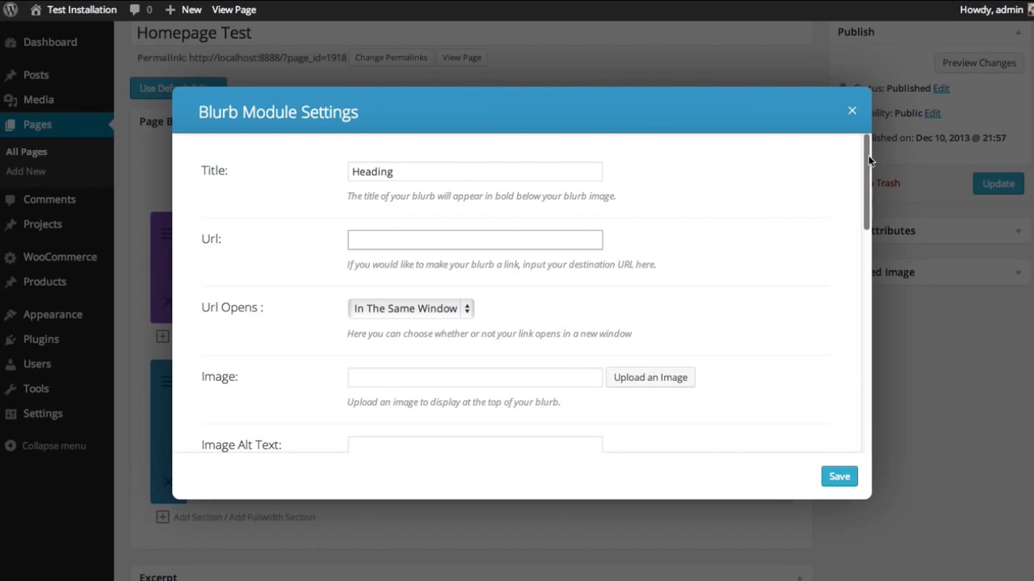
{"action": "scroll", "coordinate": [868, 155], "scroll_direction": "down", "scroll_amount": 2}
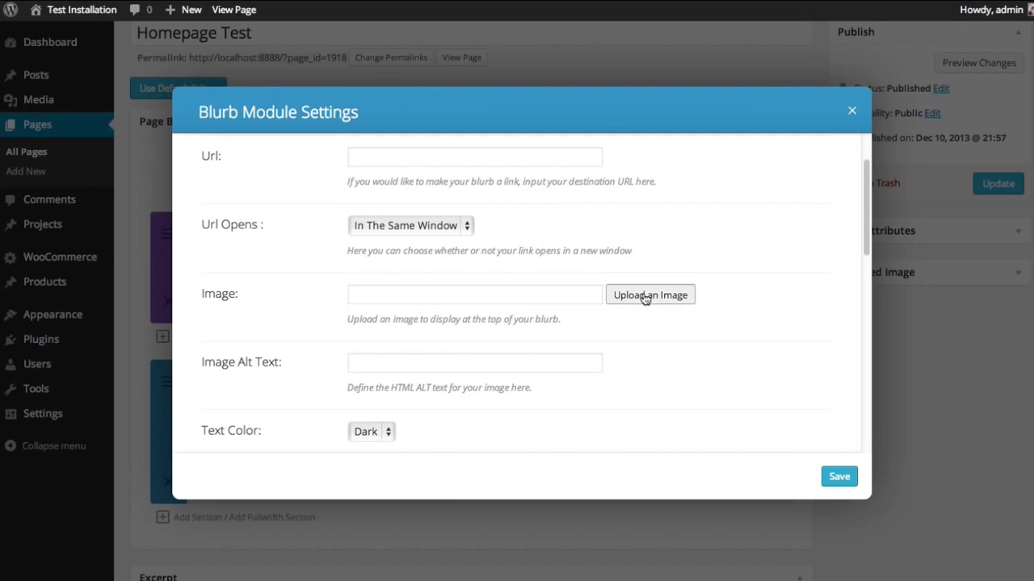
{"action": "left_click", "coordinate": [644, 297]}
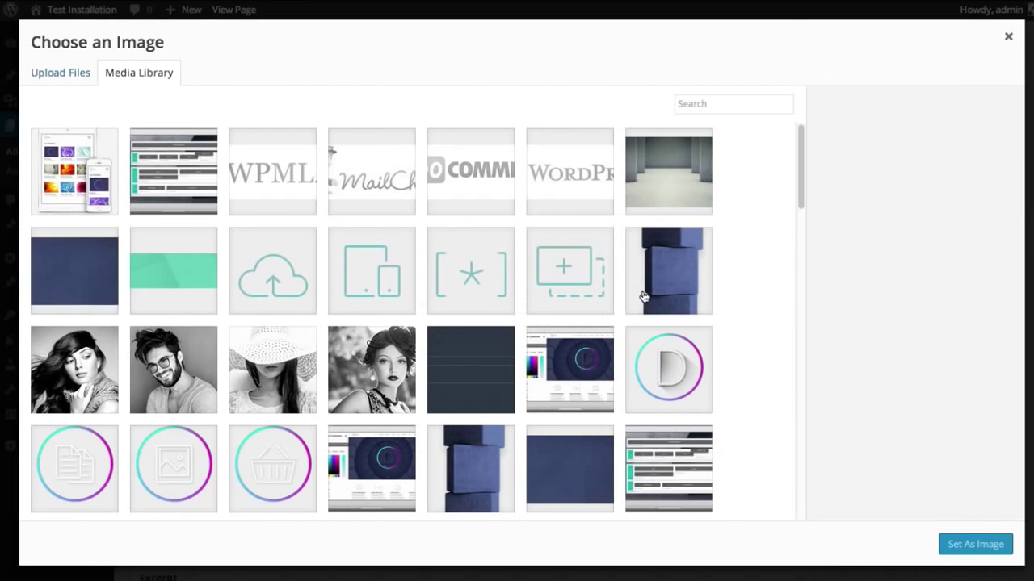
{"action": "left_click", "coordinate": [276, 278]}
{"action": "left_click", "coordinate": [969, 545]}
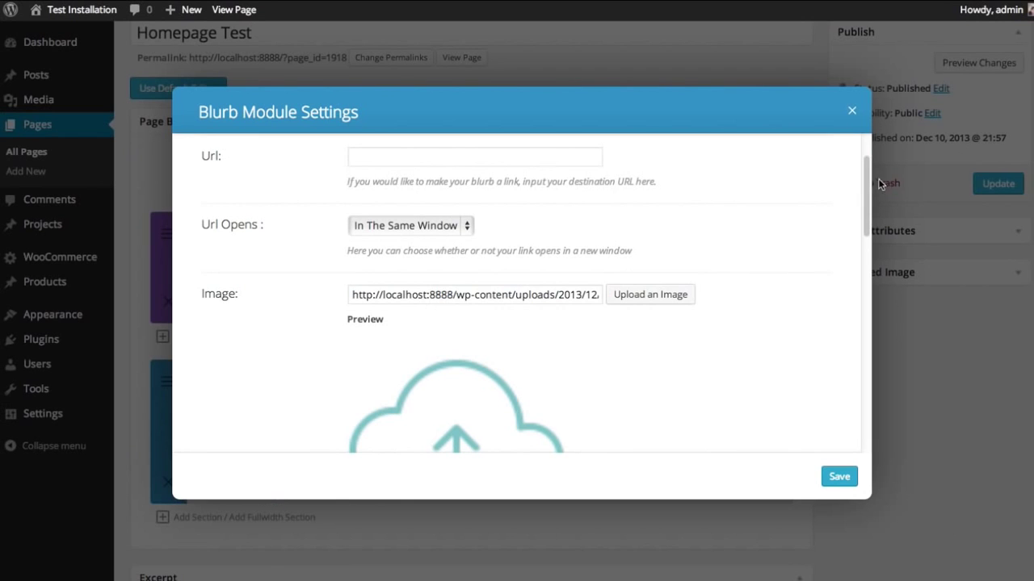
- Fill the first blurb's content with the two sentences starting "Divi's layout has been designed with mobile devices in mind" and save the module
{"action": "scroll", "coordinate": [870, 188], "scroll_direction": "down", "scroll_amount": 5}
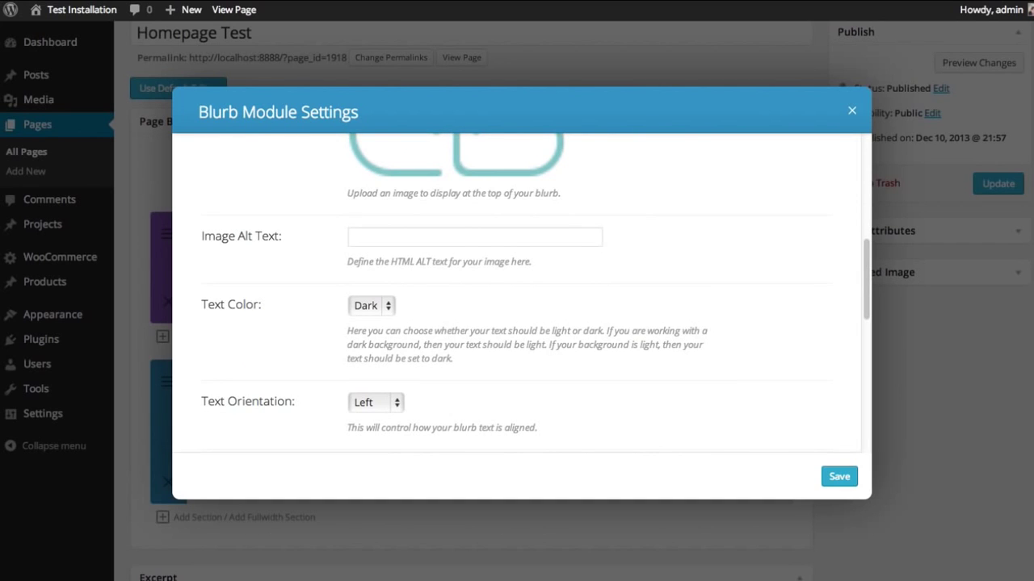
{"action": "scroll", "coordinate": [750, 388], "scroll_direction": "down", "scroll_amount": 4}
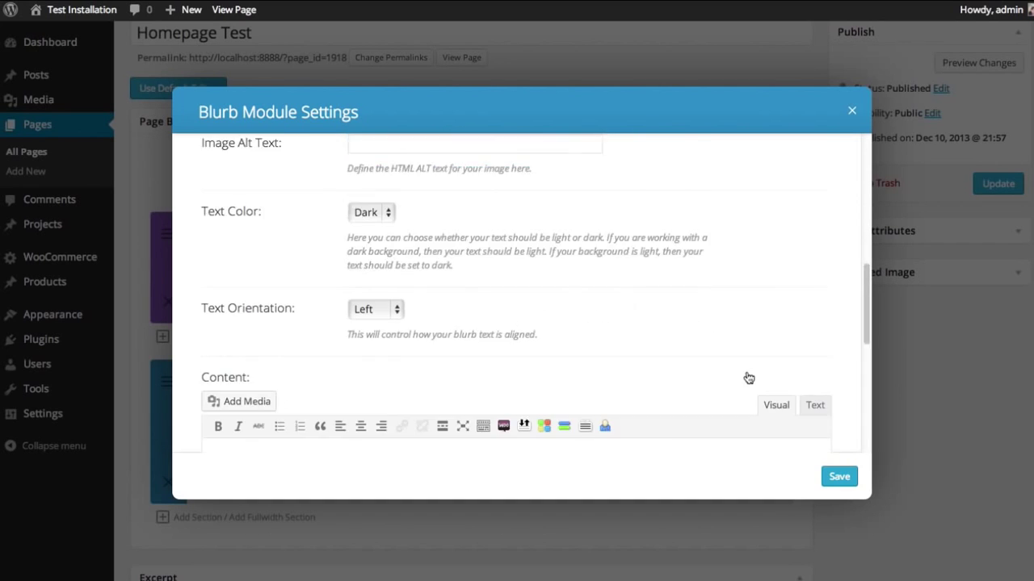
{"action": "type", "text": "Divi’s layout has been designed with mobile devices in mind. No matter how you use it, and no matter how you view it, your website is going to look great."}
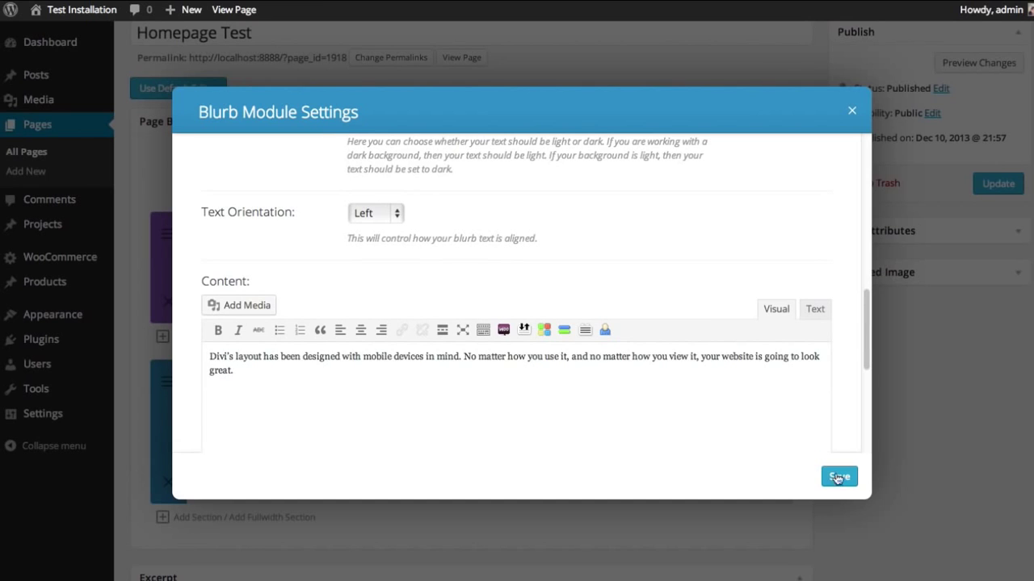
{"action": "left_click", "coordinate": [834, 478]}
- Add a Blurb module to the second column with the image blurb-3-icon-blue.png and the same "Divi's layout has been designed" content, and save it
{"action": "left_click", "coordinate": [459, 408]}
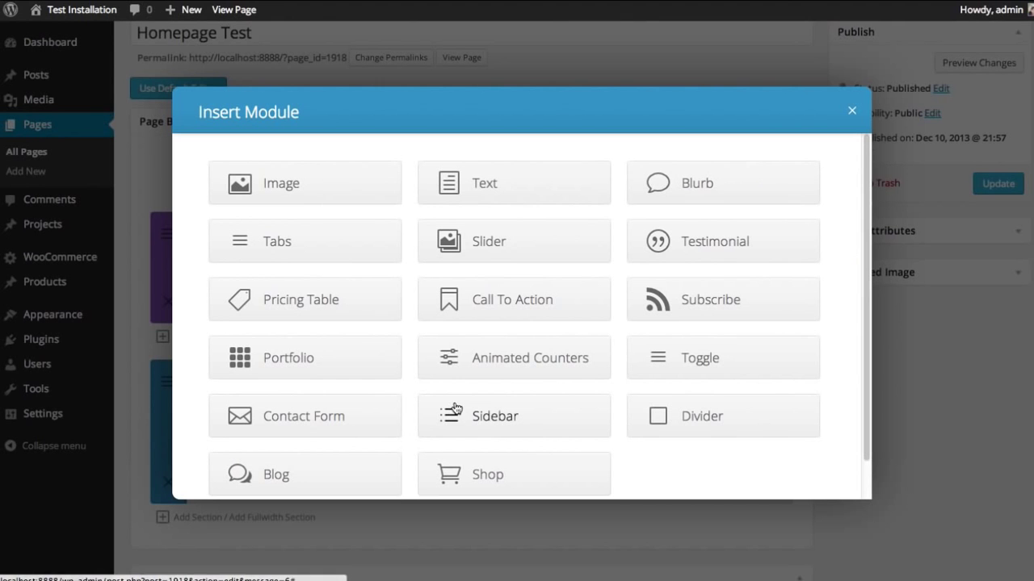
{"action": "left_click", "coordinate": [724, 182]}
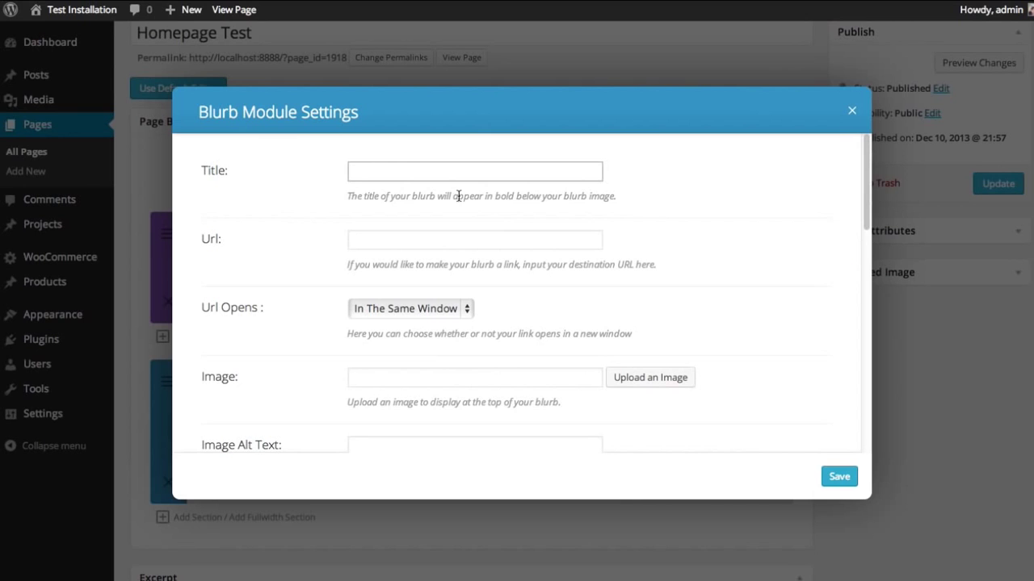
{"action": "left_click", "coordinate": [651, 378]}
{"action": "left_click", "coordinate": [370, 274]}
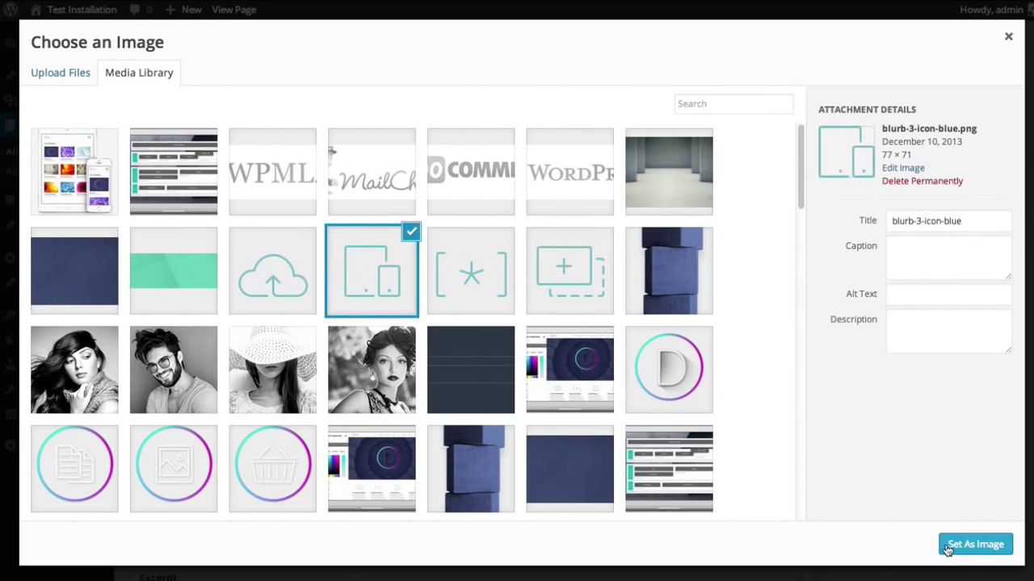
{"action": "left_click", "coordinate": [976, 544]}
{"action": "scroll", "coordinate": [611, 390], "scroll_direction": "down", "scroll_amount": 6}
{"action": "type", "text": "Divi's layout has been designed with mobile devices in mind. No matter how you use it, and no matter how you view it, your website is going to look great."}
{"action": "left_click", "coordinate": [839, 477]}
- Add a Blurb module titled "Heading" to the third column with the bracketed asterisk icon as its image, and save it
{"action": "left_click", "coordinate": [575, 408]}
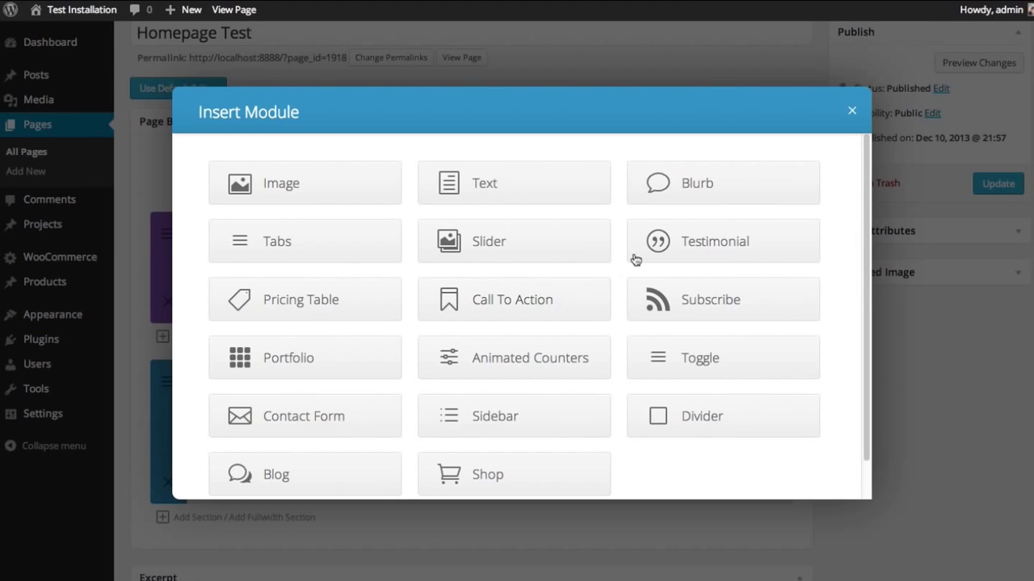
{"action": "left_click", "coordinate": [671, 196]}
{"action": "type", "text": "Heading"}
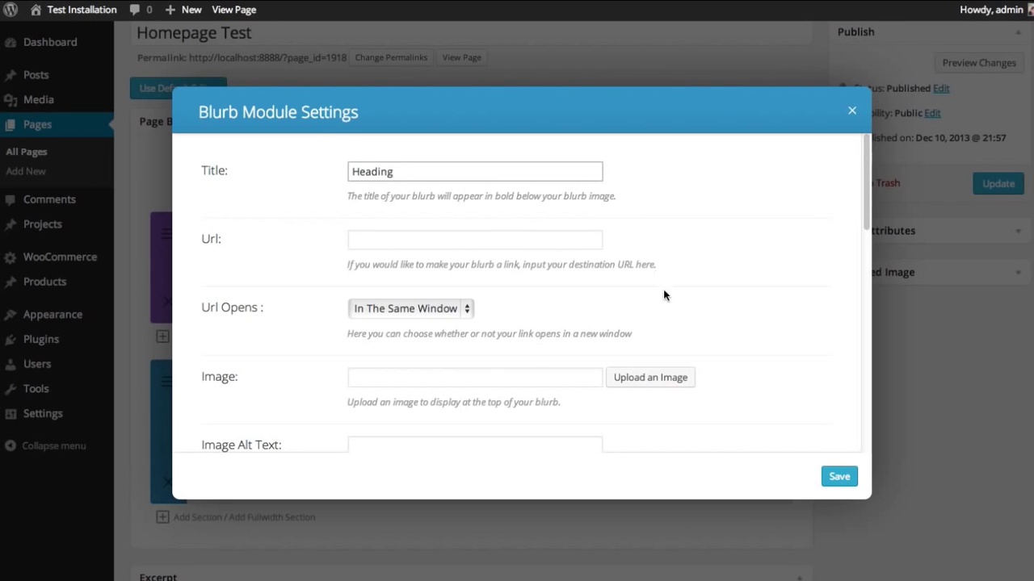
{"action": "left_click", "coordinate": [663, 377]}
{"action": "left_click", "coordinate": [492, 283]}
{"action": "left_click", "coordinate": [975, 544]}
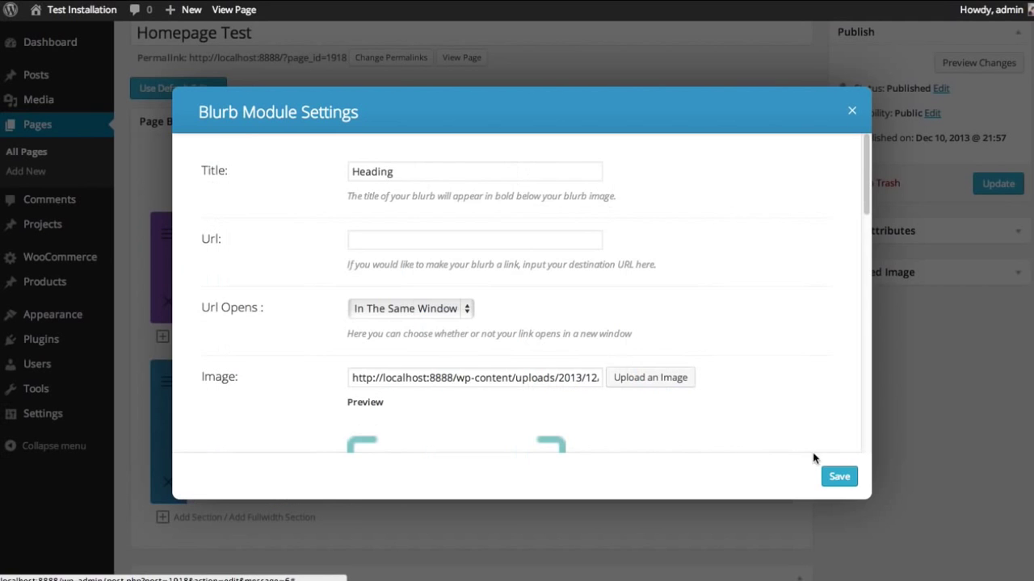
{"action": "scroll", "coordinate": [638, 368], "scroll_direction": "down", "scroll_amount": 10}
{"action": "left_click", "coordinate": [825, 468]}
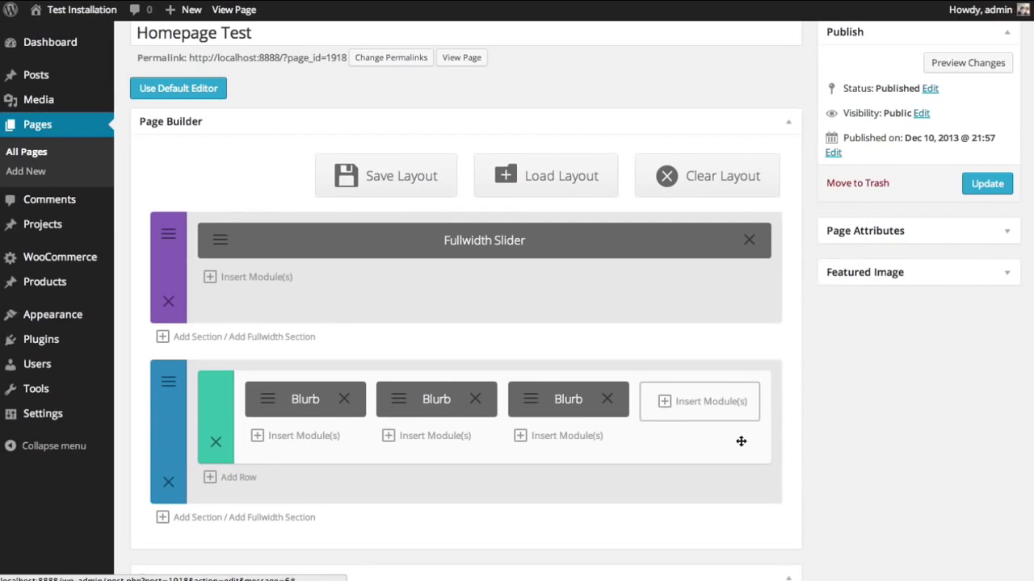
- Add a Blurb module titled "Heading" to the fourth column with the overlapping-rectangles plus icon and the same "Divi's layout" content, and save it
{"action": "left_click", "coordinate": [703, 404]}
{"action": "left_click", "coordinate": [699, 201]}
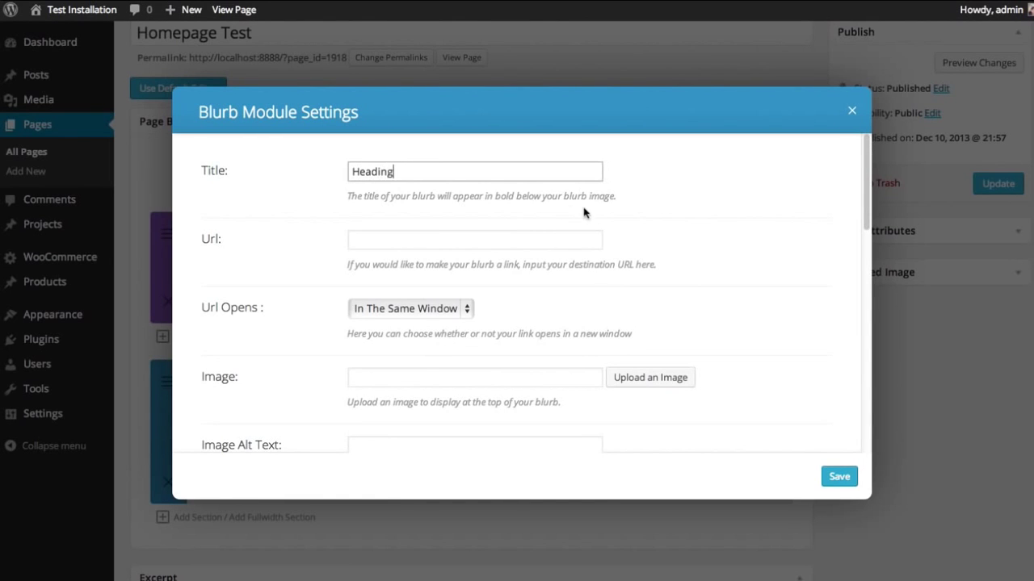
{"action": "scroll", "coordinate": [597, 307], "scroll_direction": "down", "scroll_amount": 3}
{"action": "left_click", "coordinate": [664, 276]}
{"action": "left_click", "coordinate": [596, 281]}
{"action": "left_click", "coordinate": [975, 544]}
{"action": "scroll", "coordinate": [646, 404], "scroll_direction": "down", "scroll_amount": 5}
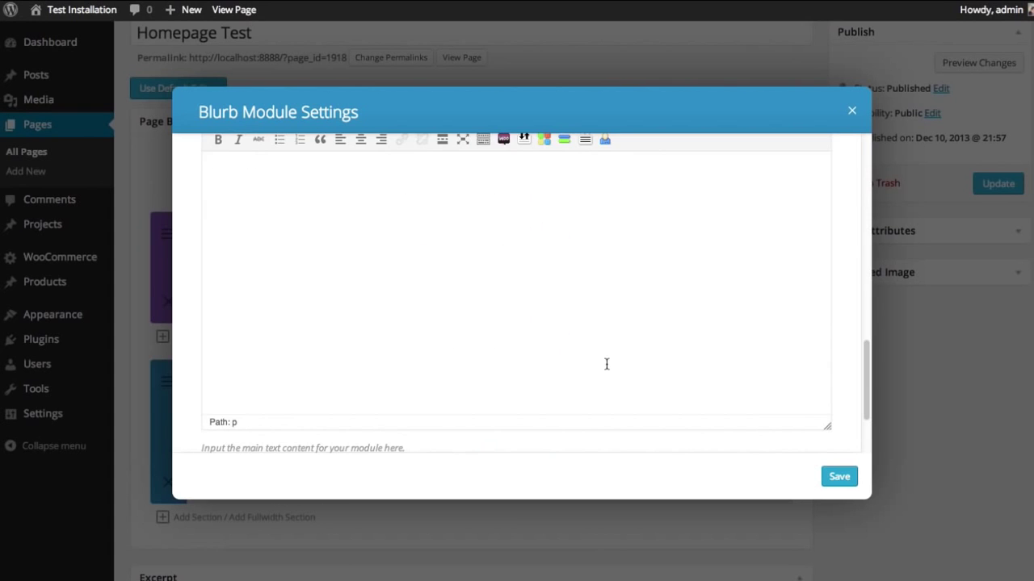
{"action": "type", "text": "Divi's layout has been designed with mobile devices in mind. No matter how you use it, and no matter how you view it, your website is going to look great."}
{"action": "left_click", "coordinate": [839, 477]}
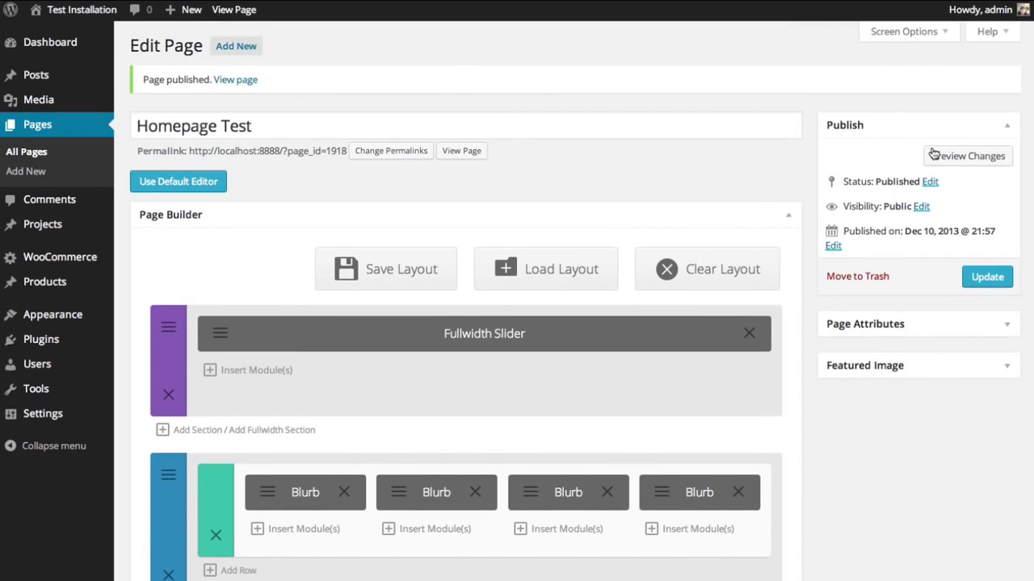
- Preview the page changes to check the row of four blurbs below the slider
{"action": "left_click", "coordinate": [966, 155]}
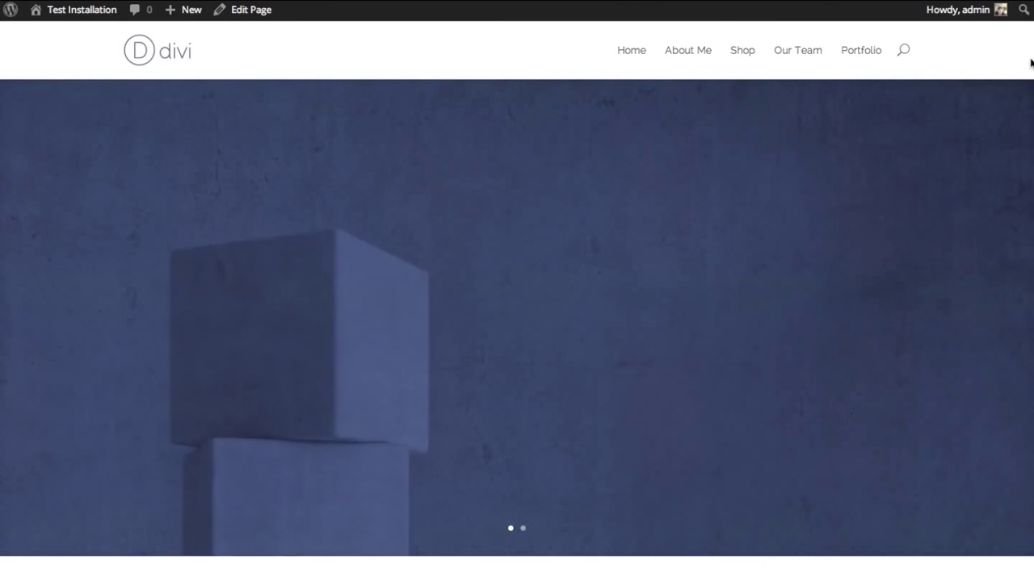
{"action": "scroll", "coordinate": [517, 323], "scroll_direction": "down", "scroll_amount": 5}
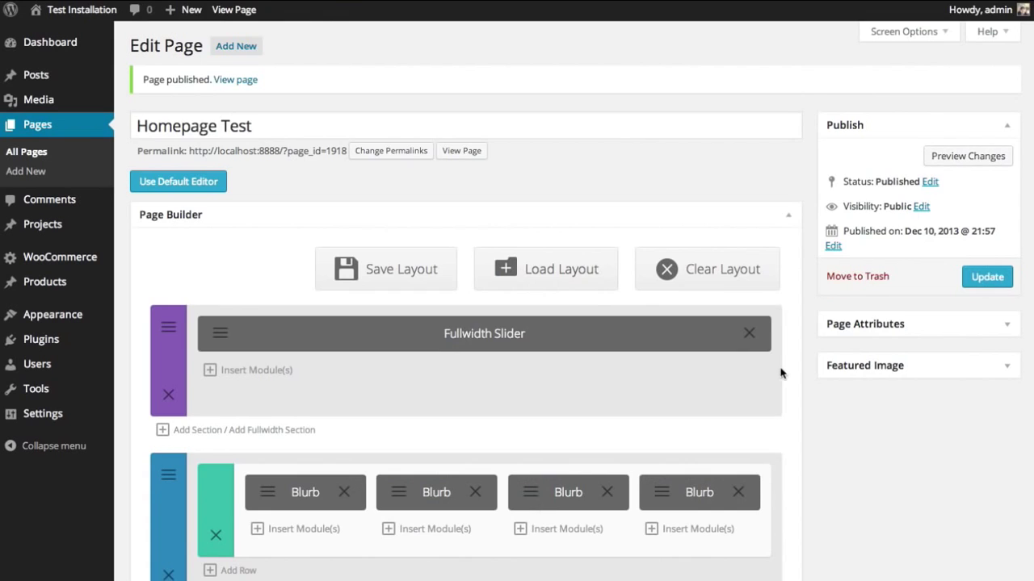
{"action": "scroll", "coordinate": [865, 383], "scroll_direction": "down", "scroll_amount": 3}
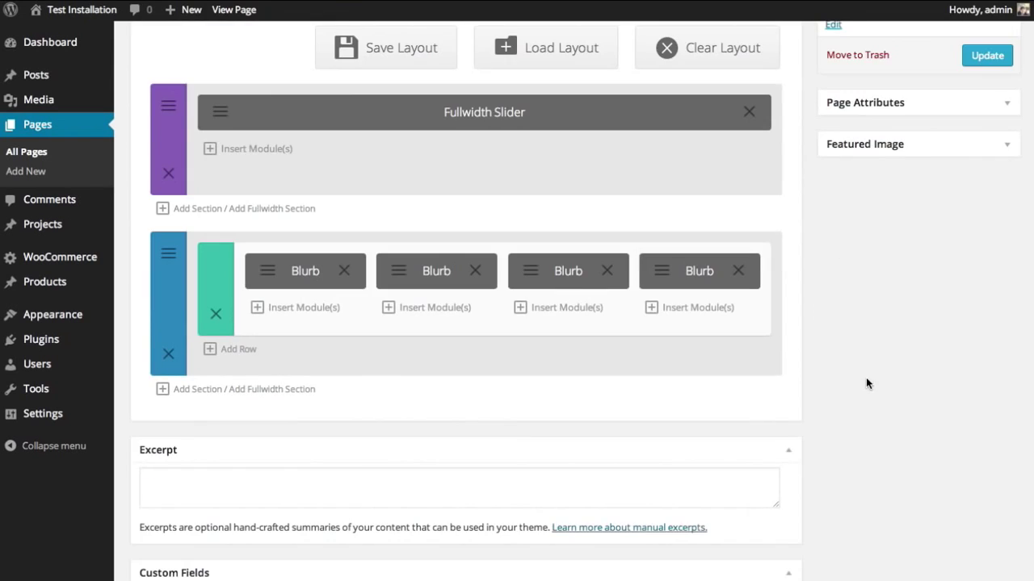
- Add a regular section below the blurb row and give its row a 2/3 + 1/3 column layout
{"action": "left_click", "coordinate": [194, 392]}
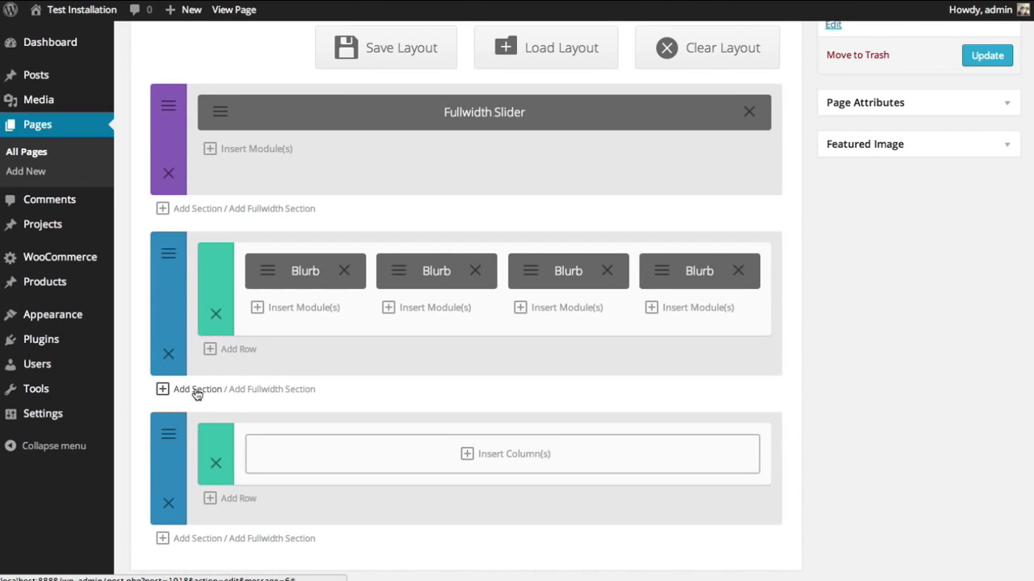
{"action": "left_click", "coordinate": [434, 463]}
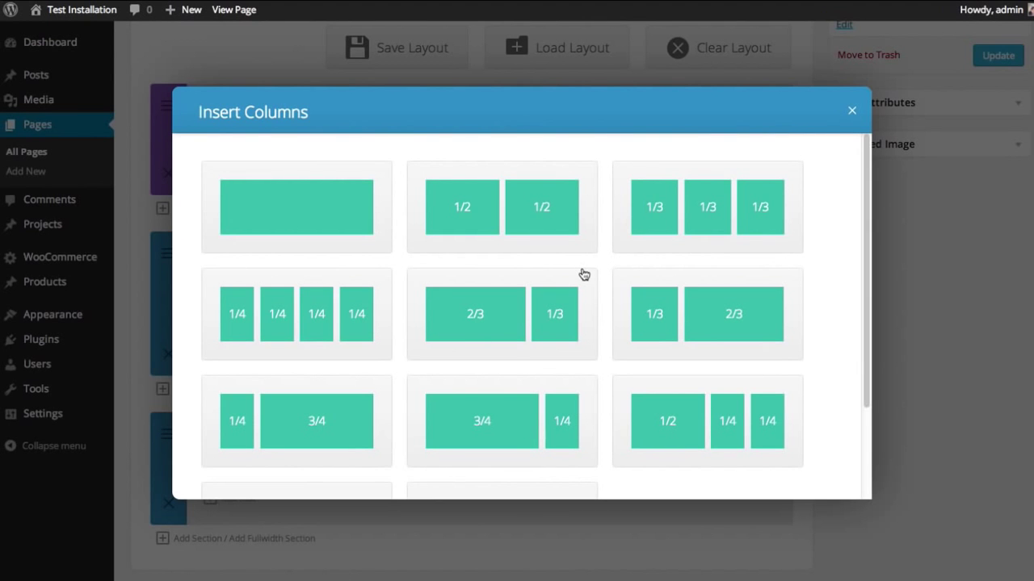
{"action": "scroll", "coordinate": [580, 259], "scroll_direction": "down", "scroll_amount": 1}
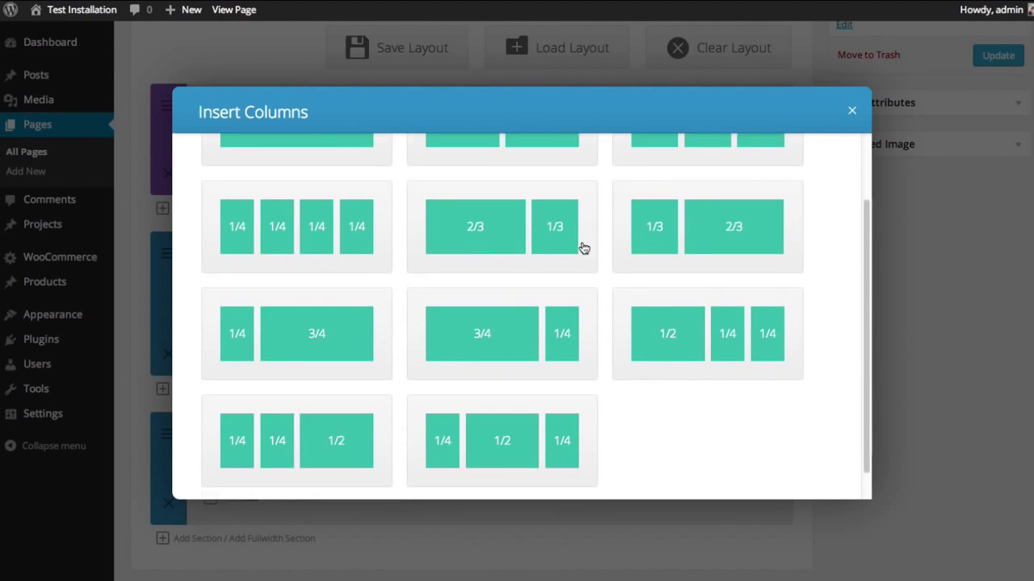
{"action": "left_click", "coordinate": [489, 228]}
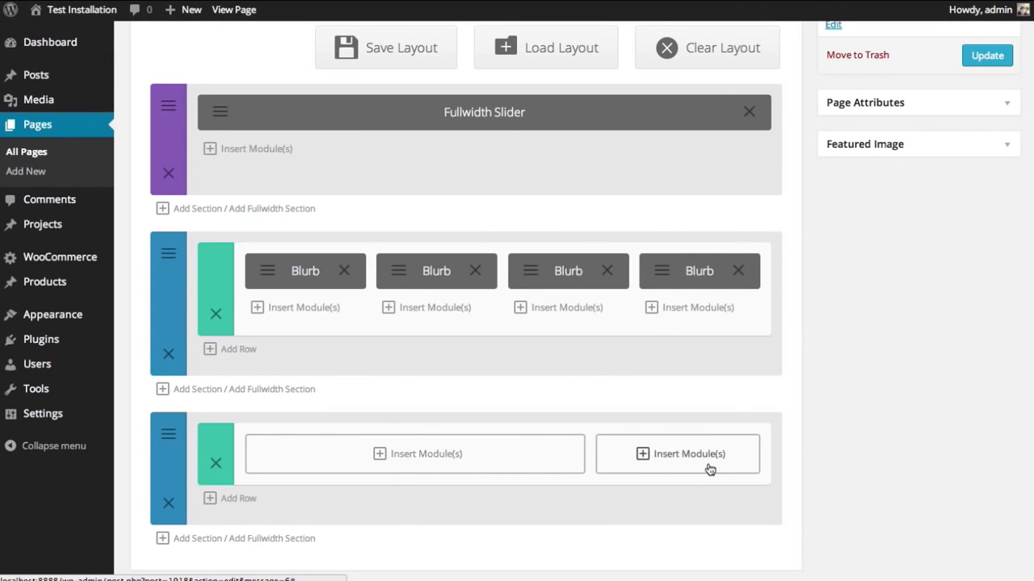
- Add an Image module to the 2/3 column using the tablet and phone portfolio picture from the media library, and save it
{"action": "left_click", "coordinate": [421, 457]}
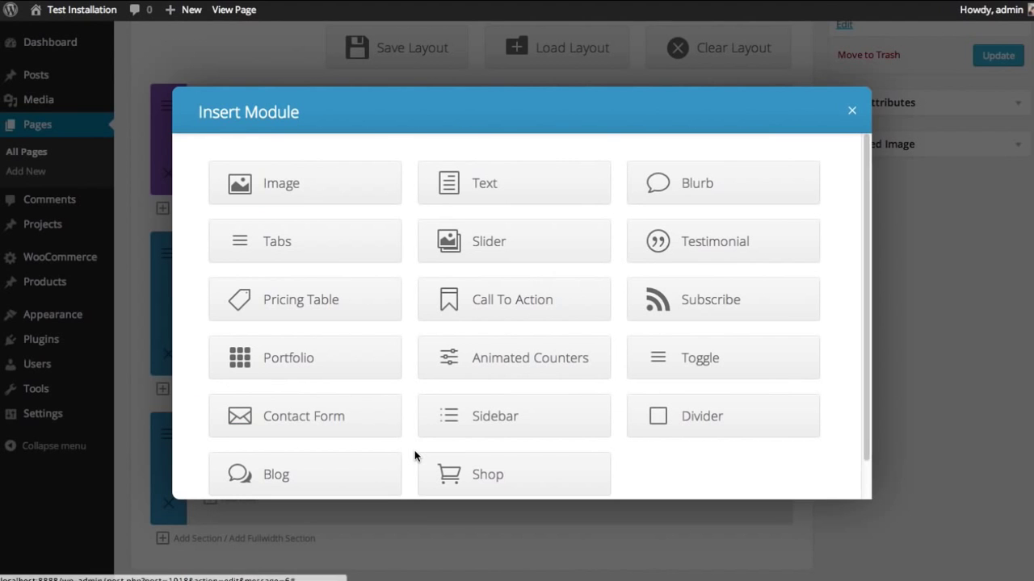
{"action": "left_click", "coordinate": [297, 183]}
{"action": "left_click", "coordinate": [638, 173]}
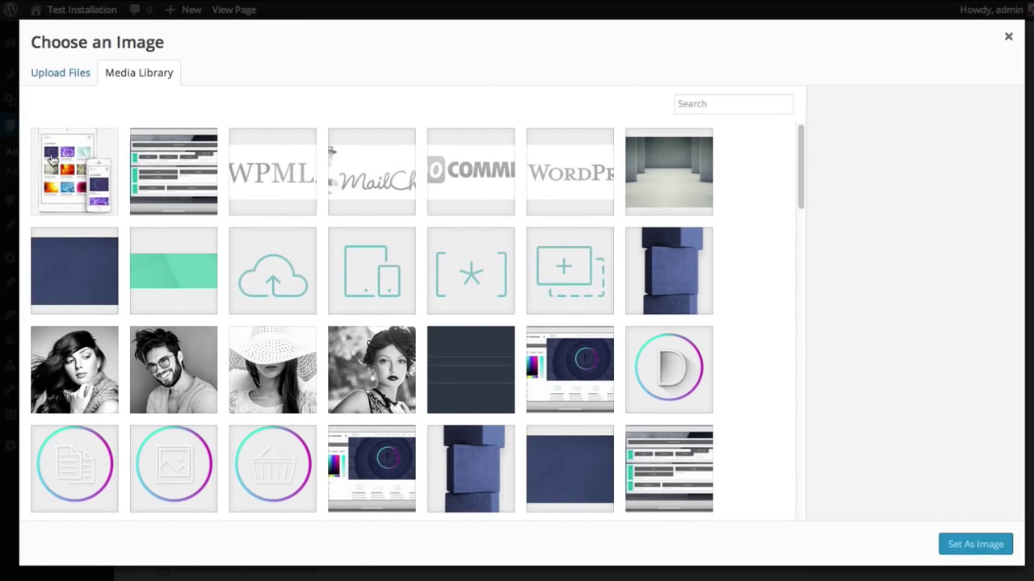
{"action": "left_click", "coordinate": [73, 166]}
{"action": "left_click", "coordinate": [961, 543]}
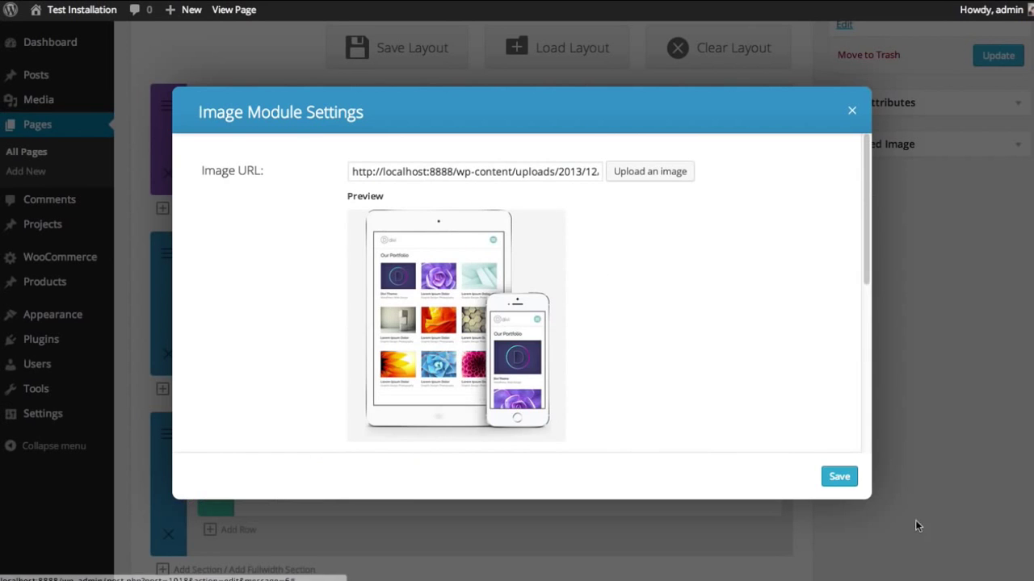
{"action": "left_click", "coordinate": [840, 479]}
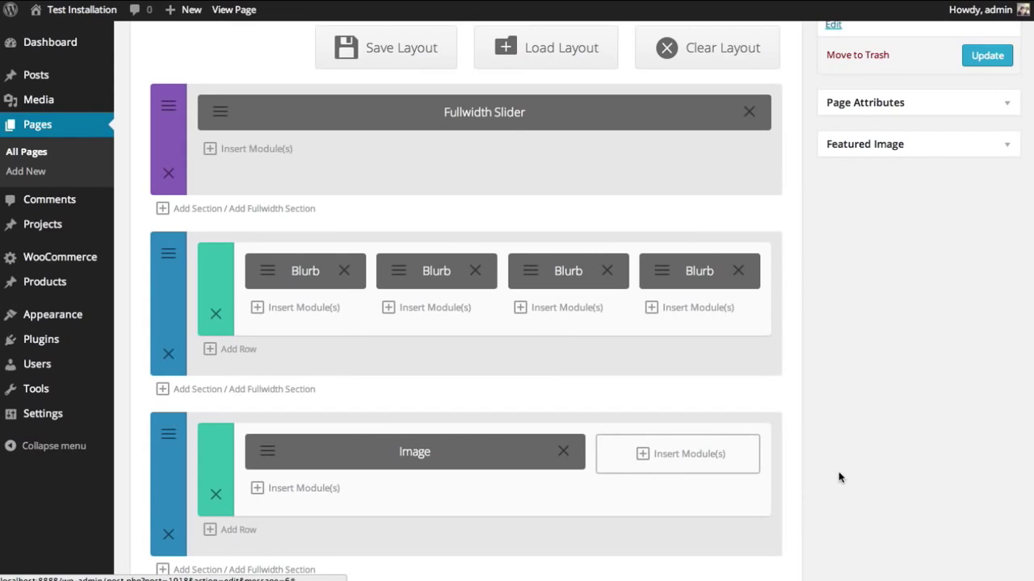
- Add a Text module to the 1/3 column with the "It's Elegantly Responsive" heading and mobile devices paragraph, and save it
{"action": "left_click", "coordinate": [676, 454]}
{"action": "left_click", "coordinate": [482, 189]}
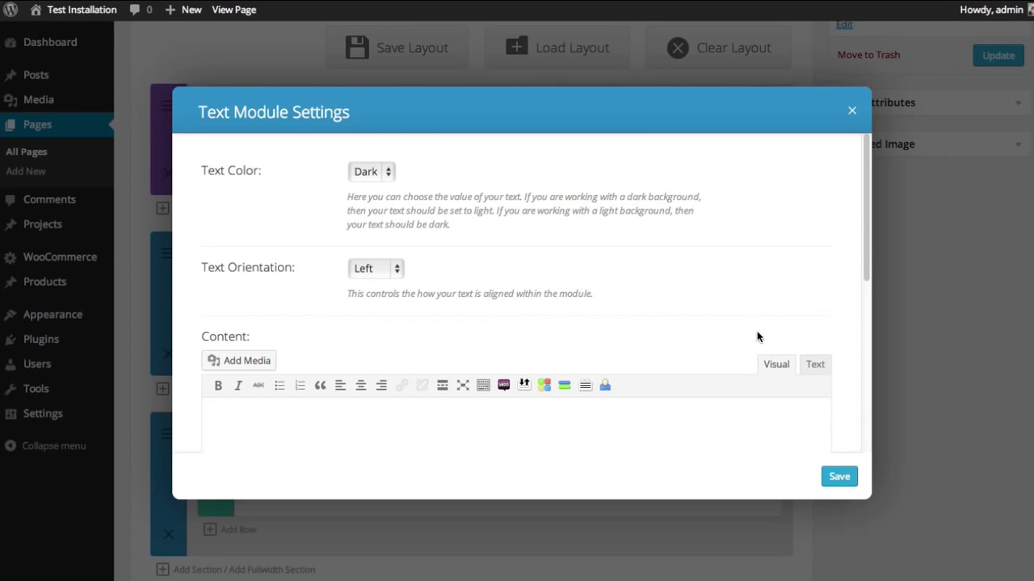
{"action": "scroll", "coordinate": [649, 293], "scroll_direction": "down", "scroll_amount": 1}
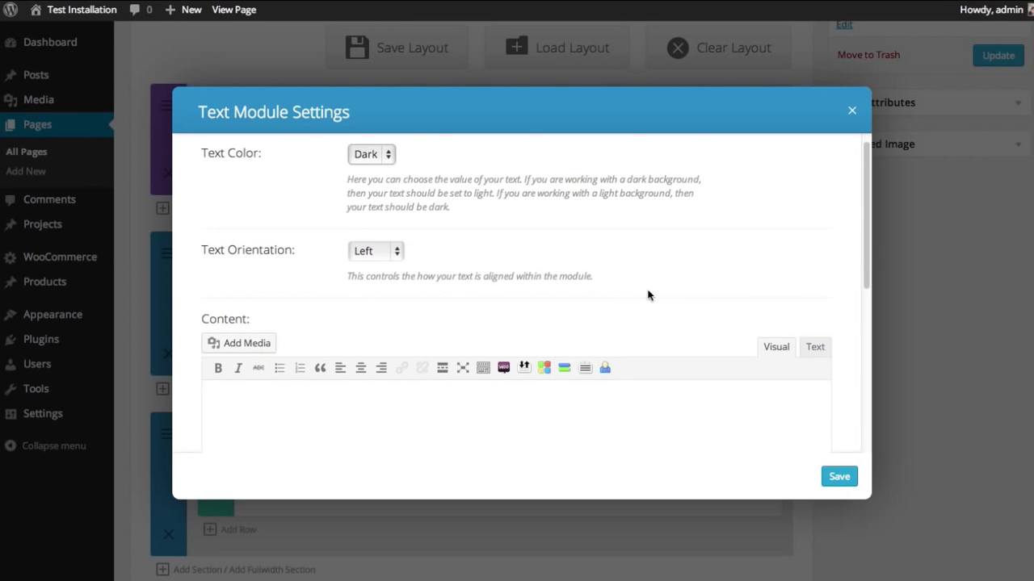
{"action": "left_click", "coordinate": [442, 424]}
{"action": "type", "text": "It’s Elegantly Responsive The use of mobile devices is on the rise, and it’s important for your website to be ready for those mobile visitors. Divi is fully responsive, which means the design will adapt to whatever screen size is being used to browse. Your website will look great and will be a breeze to read on mobile phones and desktop computers alike."}
{"action": "left_click", "coordinate": [839, 476]}
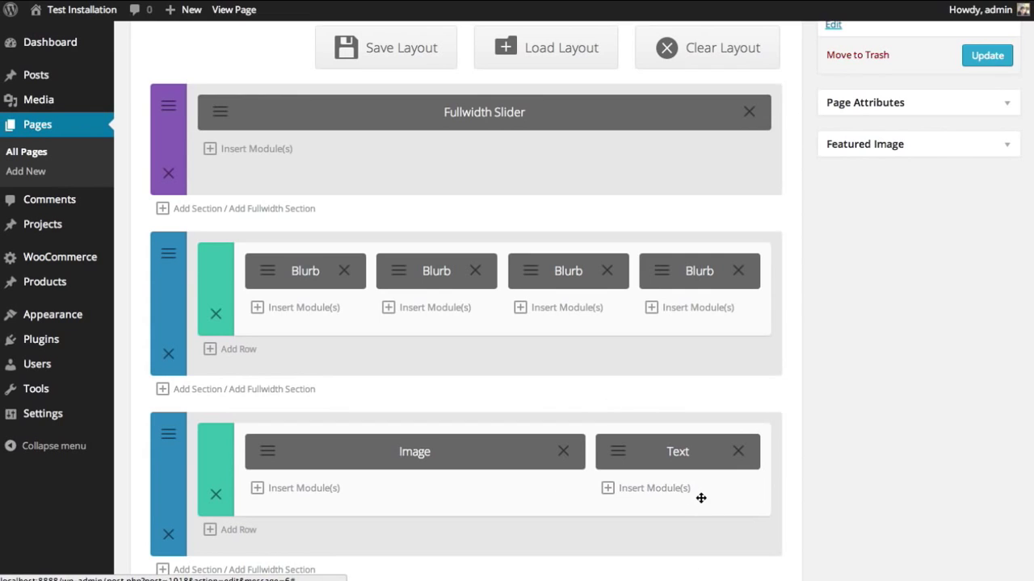
- Add an Animated Counters module below the Text module and create a counter titled "Web" at 50 percent
{"action": "left_click", "coordinate": [652, 490]}
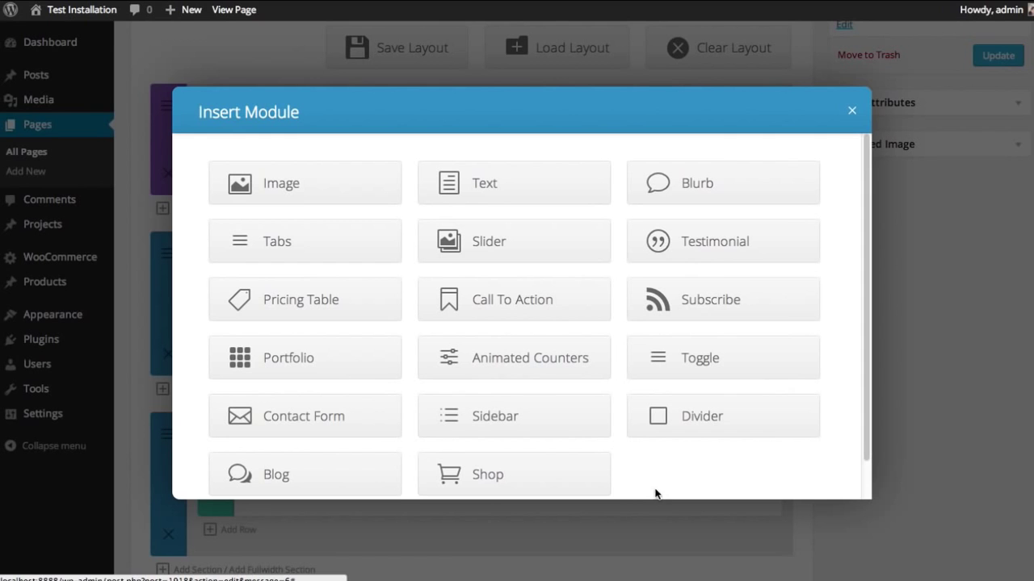
{"action": "scroll", "coordinate": [634, 265], "scroll_direction": "down", "scroll_amount": 1}
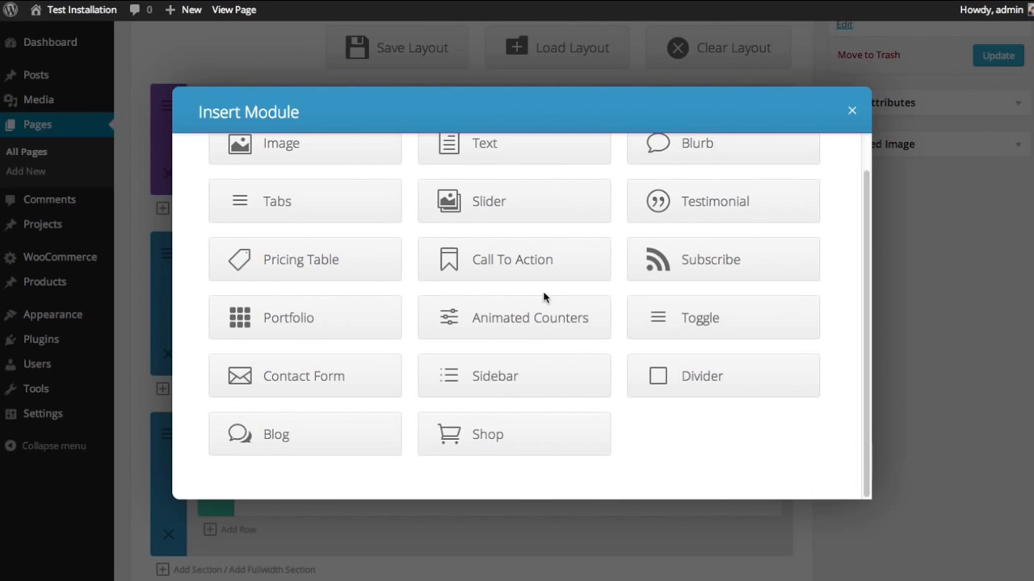
{"action": "left_click", "coordinate": [528, 323]}
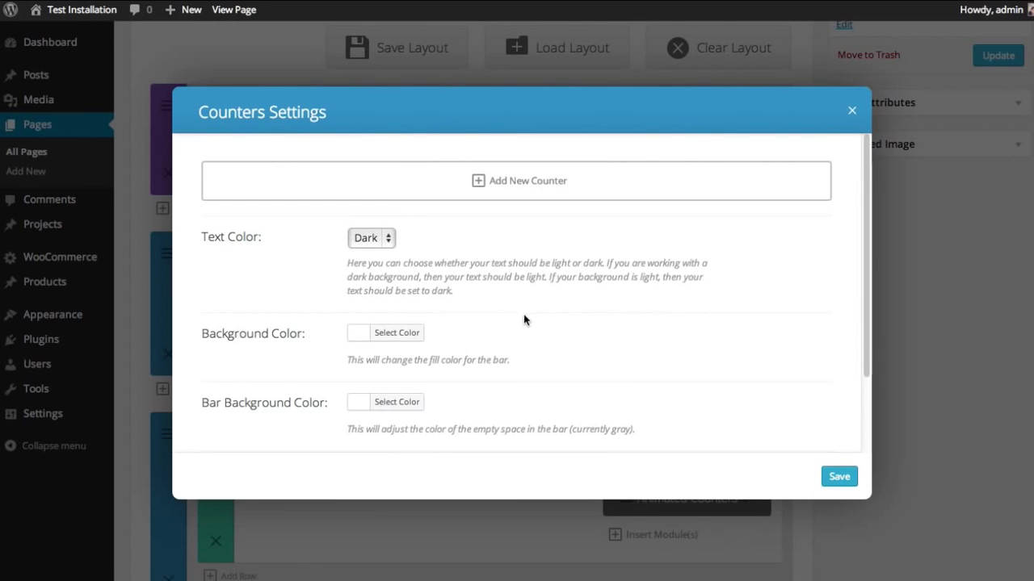
{"action": "left_click", "coordinate": [529, 186]}
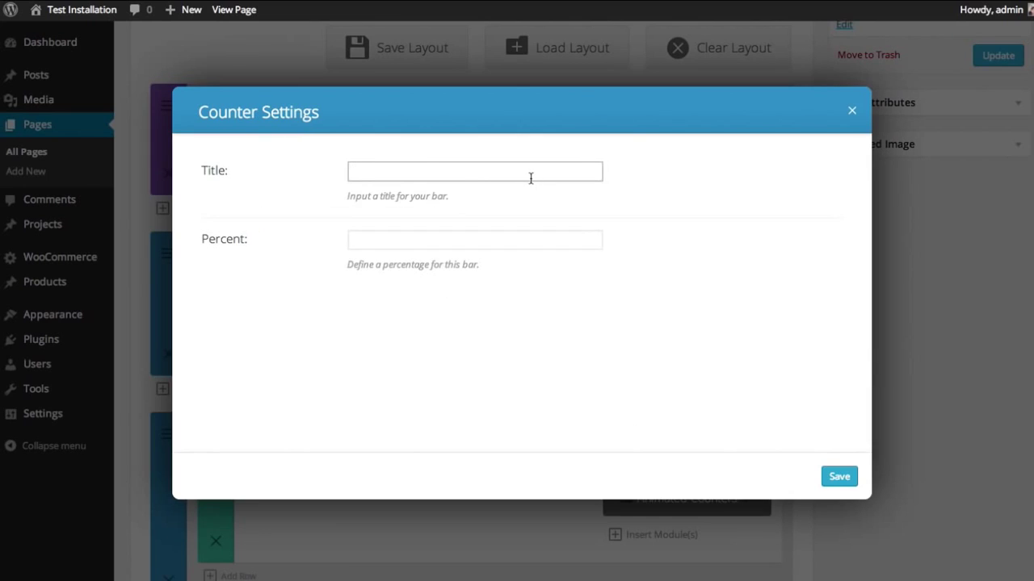
{"action": "type", "text": "Web"}
{"action": "left_click", "coordinate": [456, 240]}
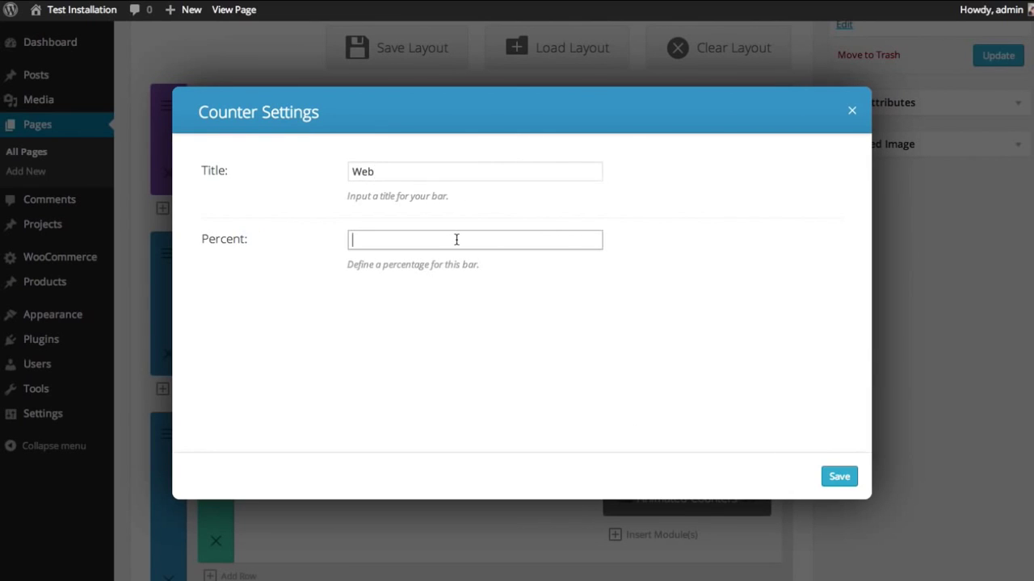
{"action": "left_click", "coordinate": [837, 477]}
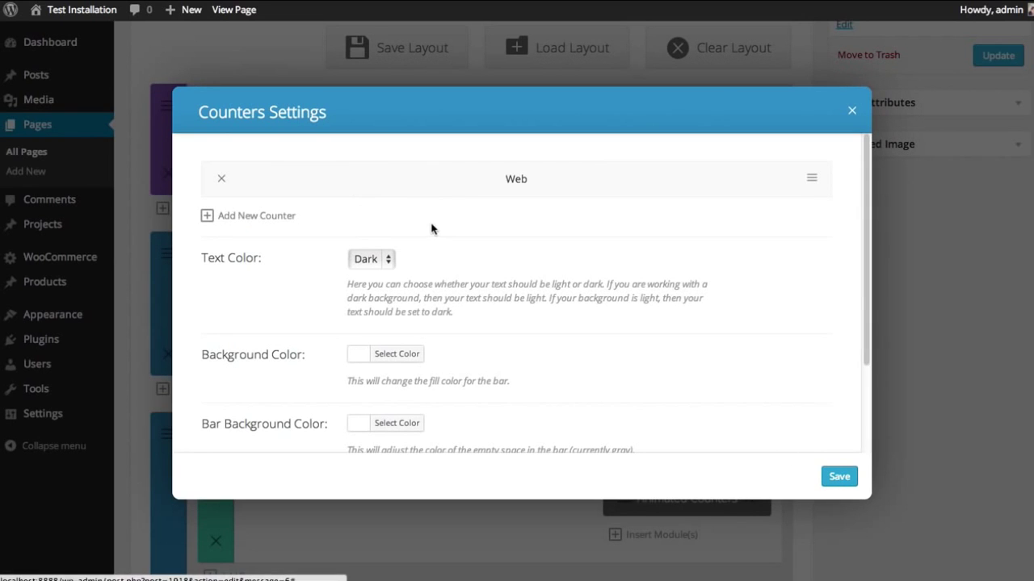
- Add a second counter titled "Graphic Design" at 70 percent and save it
{"action": "left_click", "coordinate": [253, 218]}
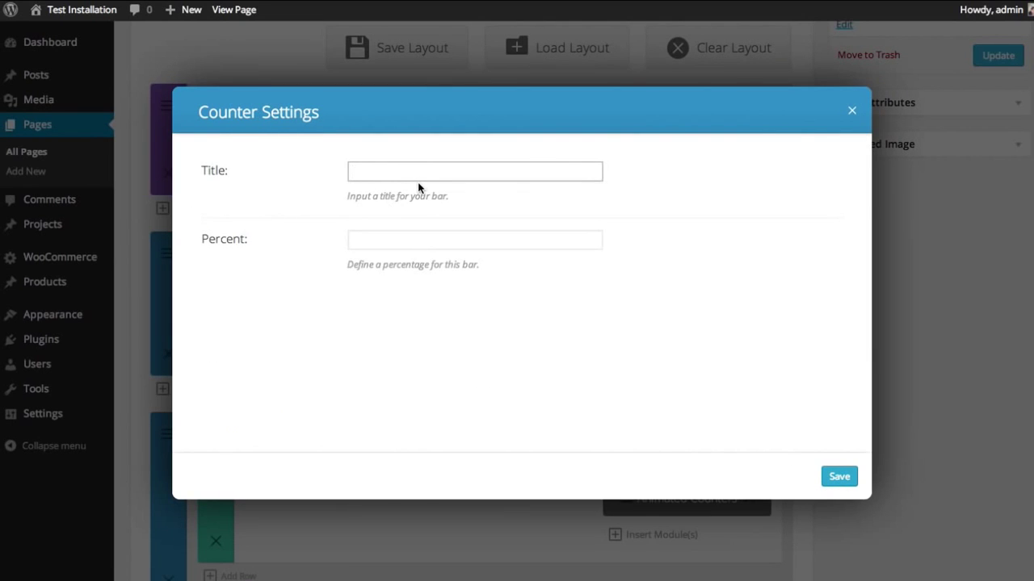
{"action": "type", "text": "Graphic Design"}
{"action": "left_click", "coordinate": [435, 239]}
{"action": "type", "text": "70"}
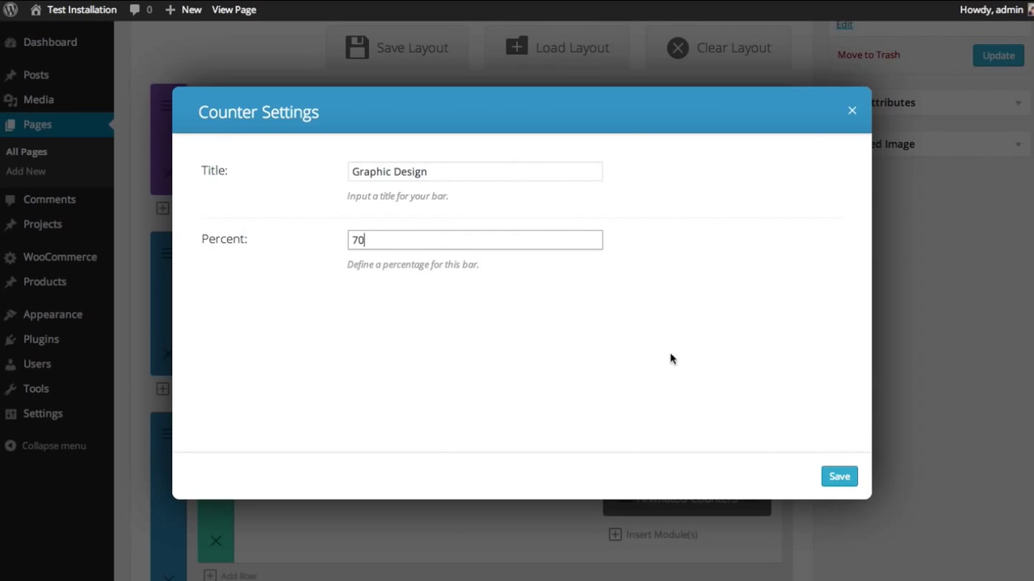
{"action": "left_click", "coordinate": [838, 477]}
- Add a third counter titled "Sales" at 20 percent and save it
{"action": "left_click", "coordinate": [232, 259]}
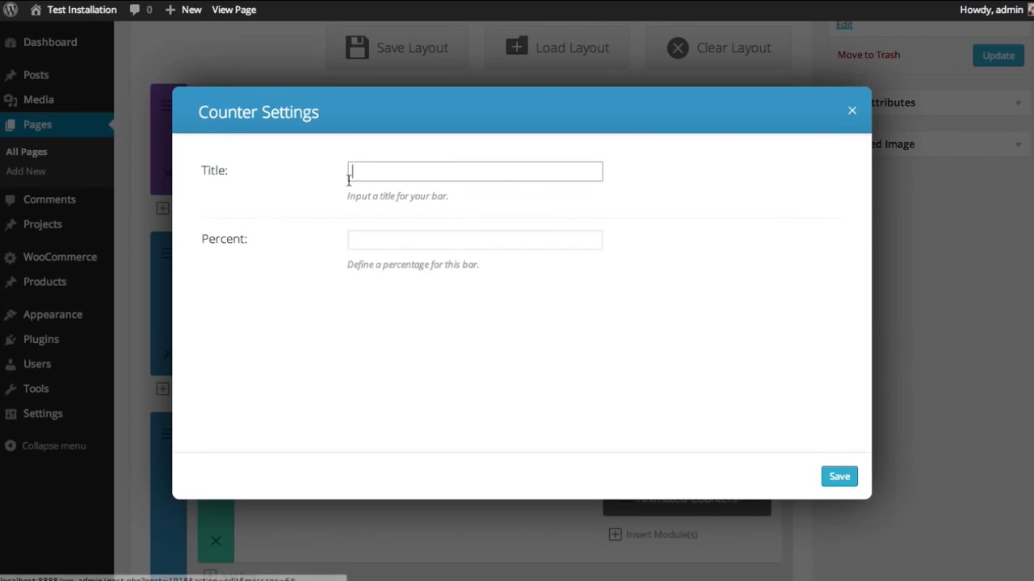
{"action": "left_click", "coordinate": [387, 246]}
{"action": "type", "text": "20"}
{"action": "left_click", "coordinate": [840, 478]}
- Set the counters' background color to the light gray #f4f4f4
{"action": "scroll", "coordinate": [630, 266], "scroll_direction": "down", "scroll_amount": 3}
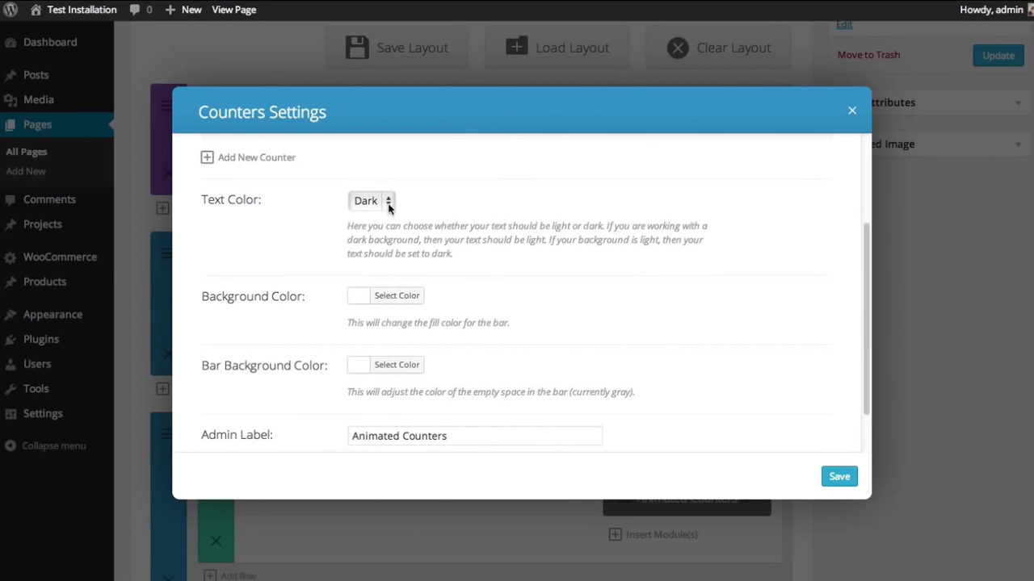
{"action": "scroll", "coordinate": [426, 219], "scroll_direction": "down", "scroll_amount": 1}
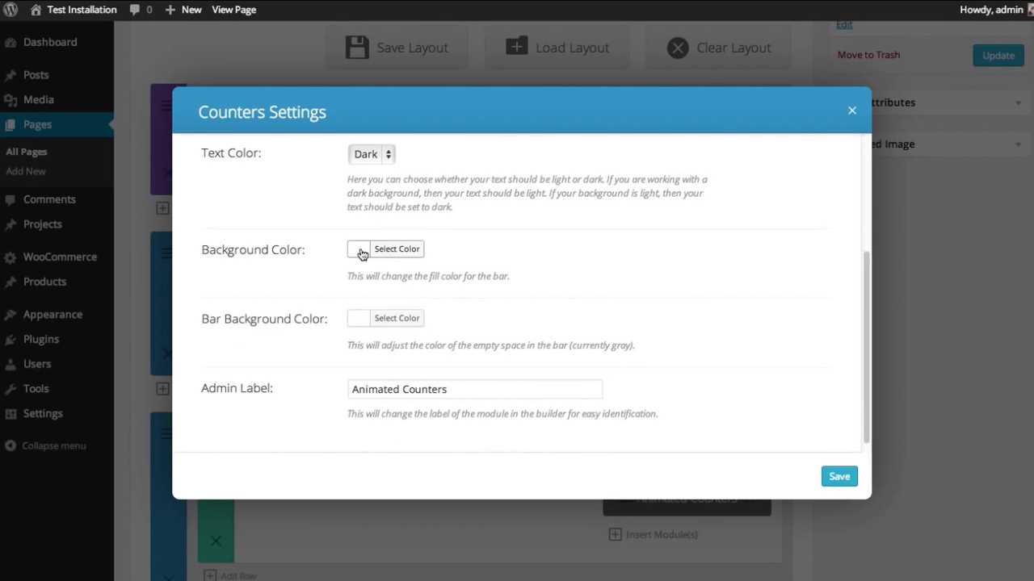
{"action": "left_click", "coordinate": [363, 250]}
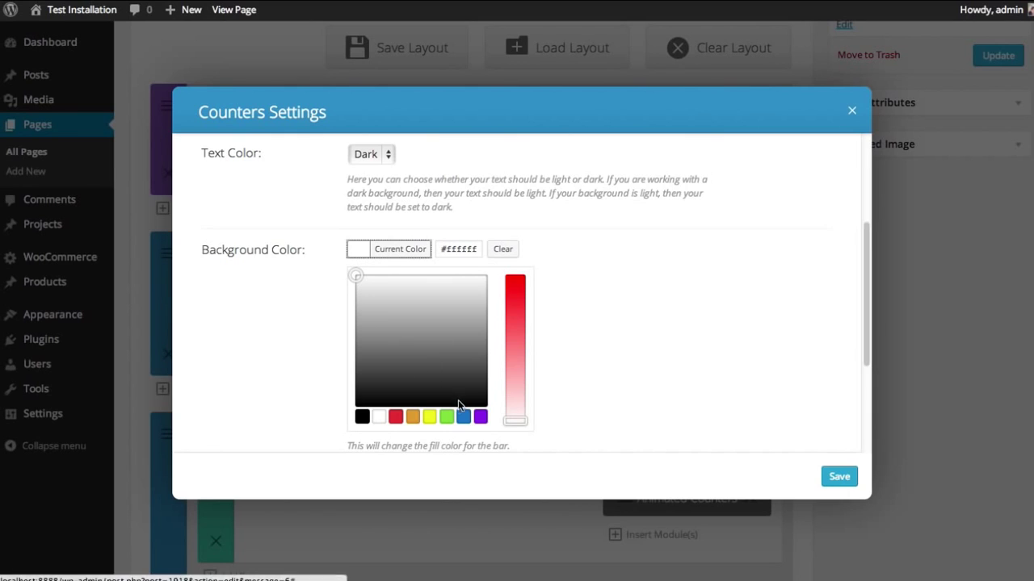
{"action": "left_click", "coordinate": [367, 277]}
{"action": "left_click_drag", "start_coordinate": [367, 277], "coordinate": [374, 280]}
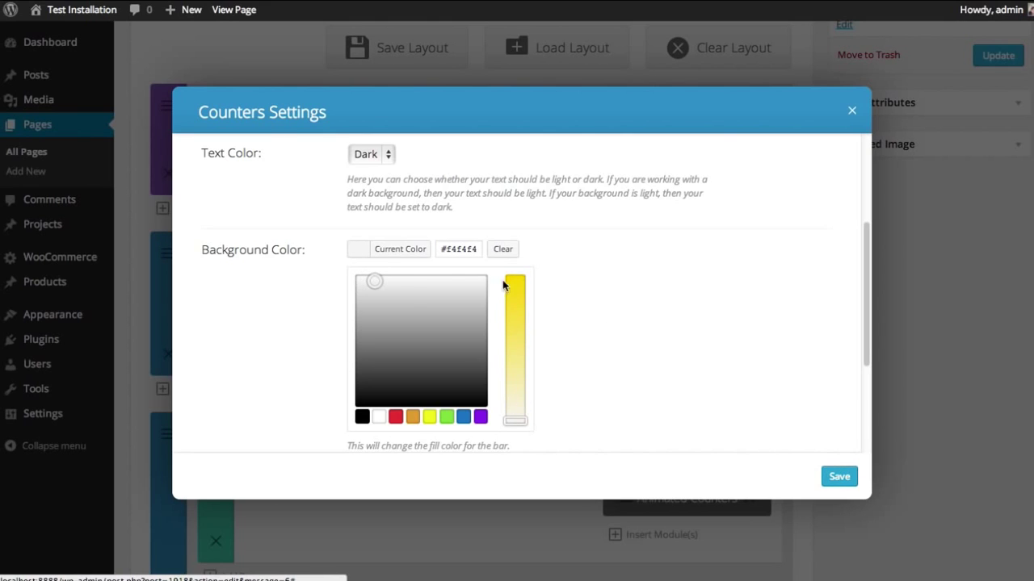
{"action": "left_click", "coordinate": [360, 256]}
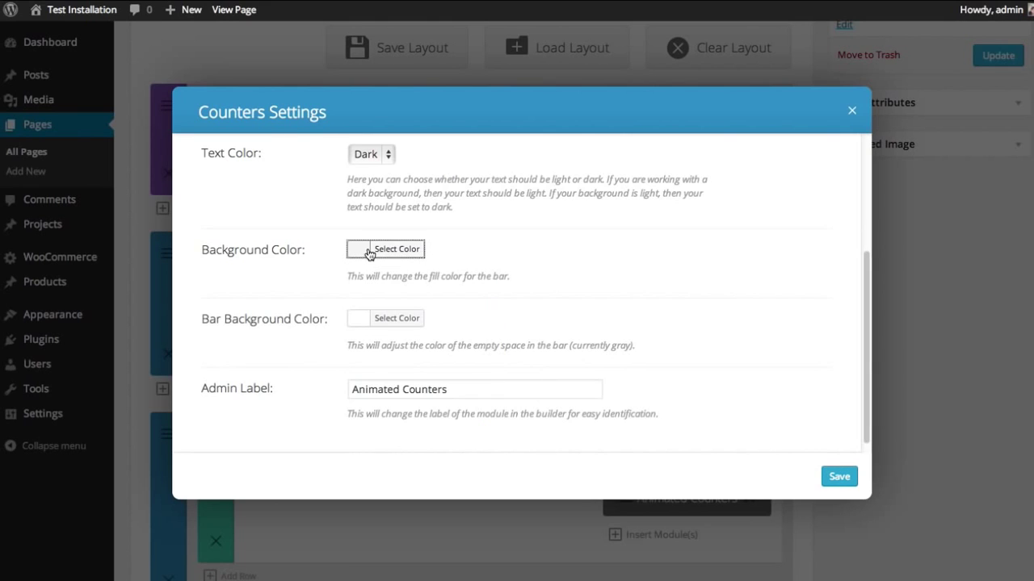
- Set the counters' bar background color to a bright turquoise and save the Animated Counters module
{"action": "left_click", "coordinate": [360, 320]}
{"action": "scroll", "coordinate": [469, 361], "scroll_direction": "down", "scroll_amount": 1}
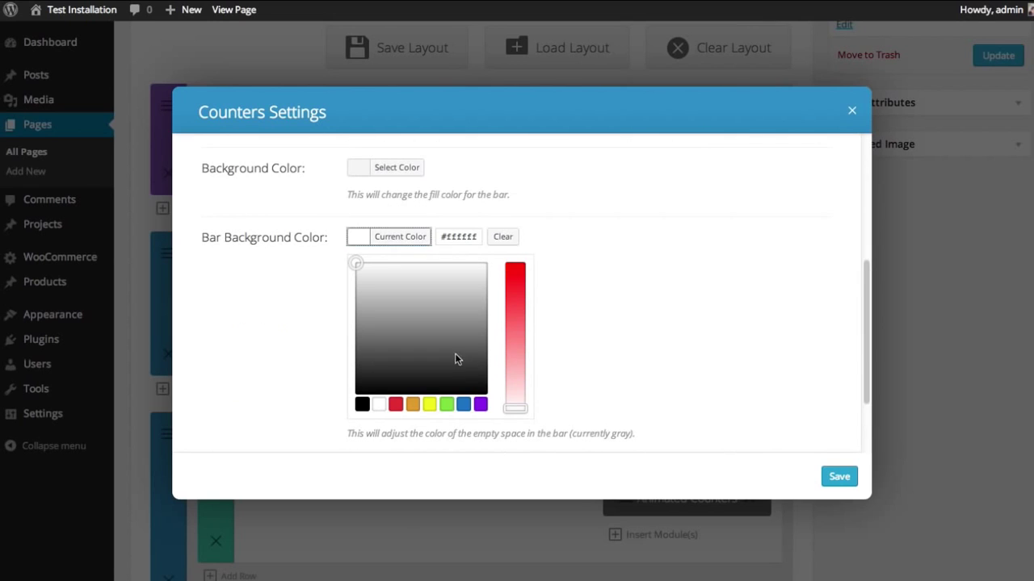
{"action": "left_click", "coordinate": [462, 404]}
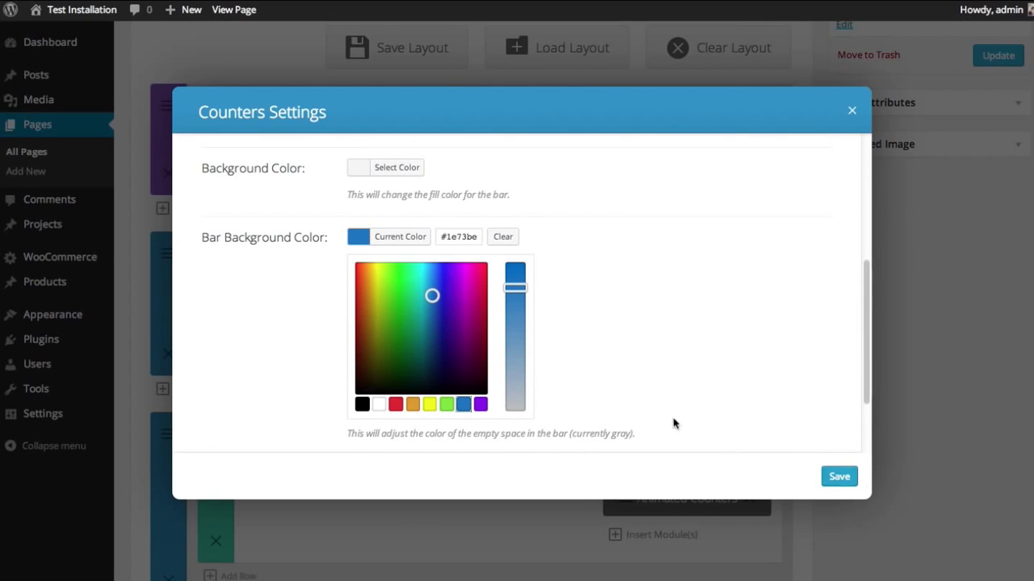
{"action": "left_click", "coordinate": [420, 277]}
{"action": "left_click_drag", "start_coordinate": [418, 277], "coordinate": [421, 281]}
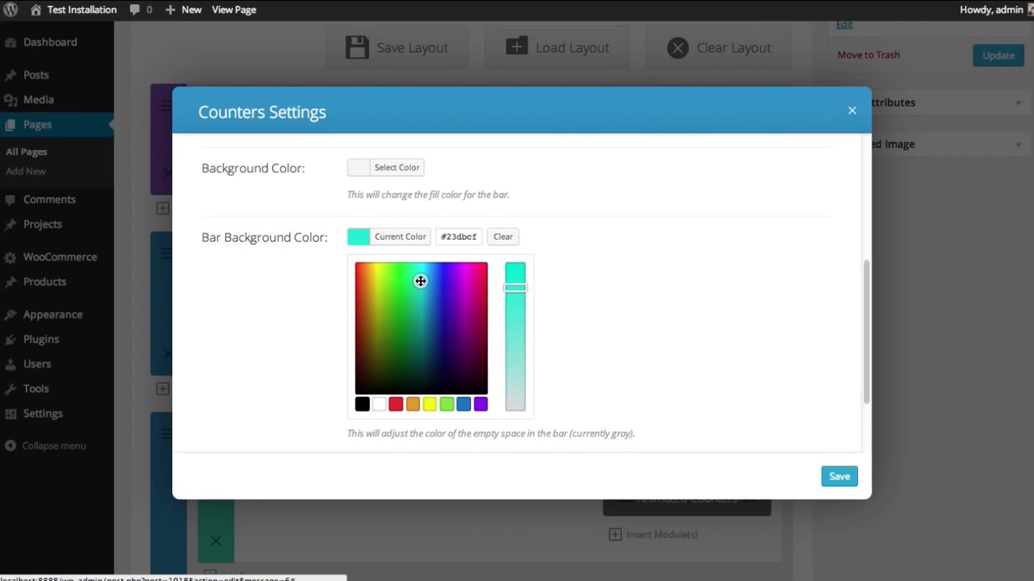
{"action": "left_click", "coordinate": [839, 477]}
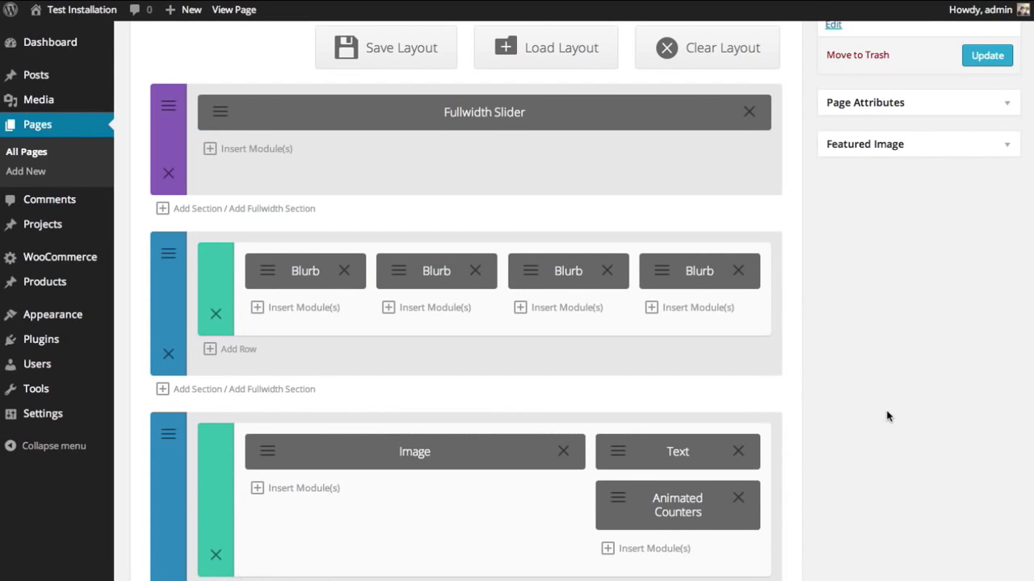
- Preview the page changes to check the new section with the device image, text and animated counters
{"action": "scroll", "coordinate": [808, 291], "scroll_direction": "up", "scroll_amount": 3}
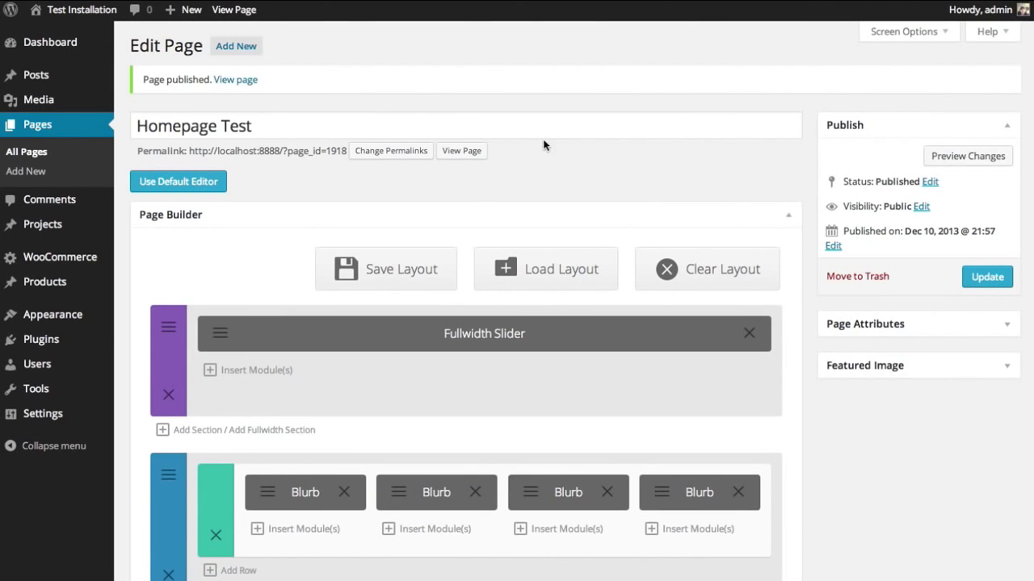
{"action": "left_click", "coordinate": [941, 156]}
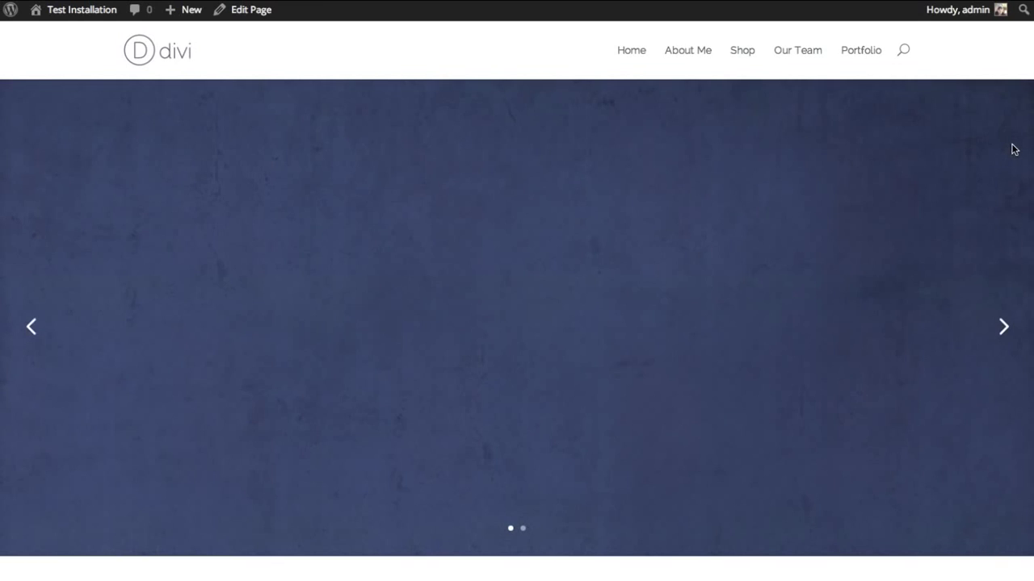
{"action": "scroll", "coordinate": [517, 323], "scroll_direction": "down", "scroll_amount": 8}
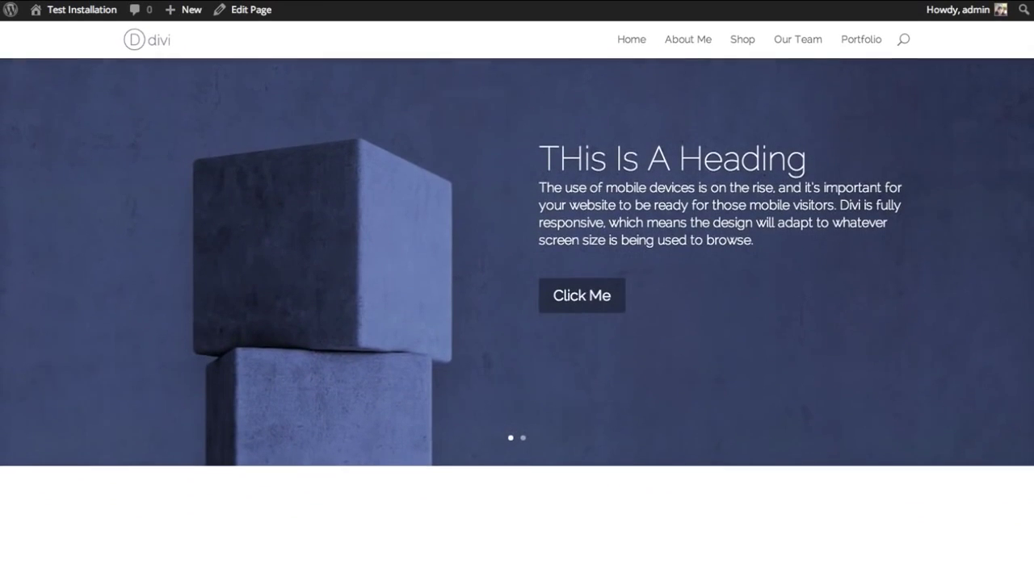
{"action": "scroll", "coordinate": [517, 323], "scroll_direction": "down", "scroll_amount": 7}
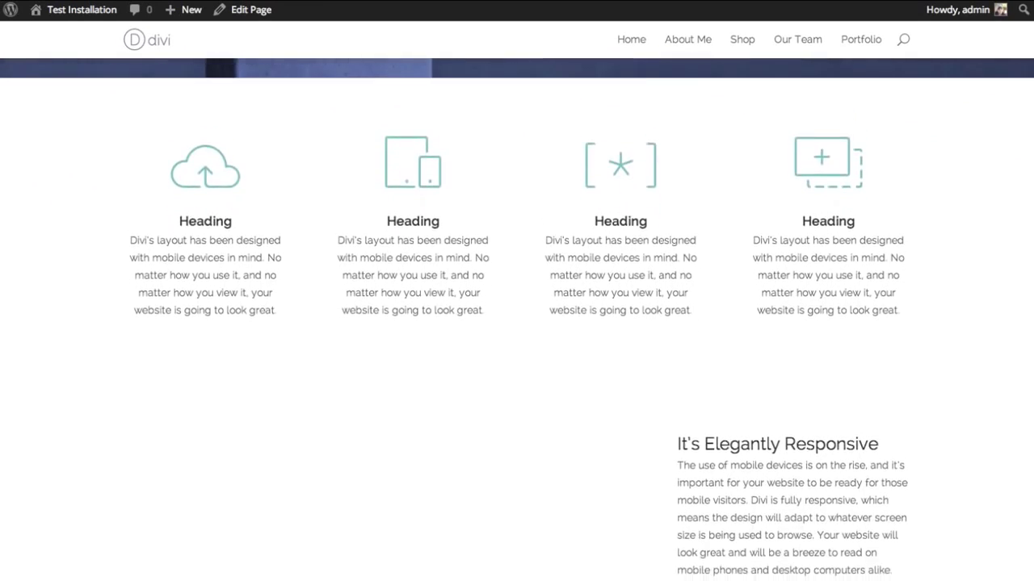
{"action": "scroll", "coordinate": [761, 377], "scroll_direction": "down", "scroll_amount": 3}
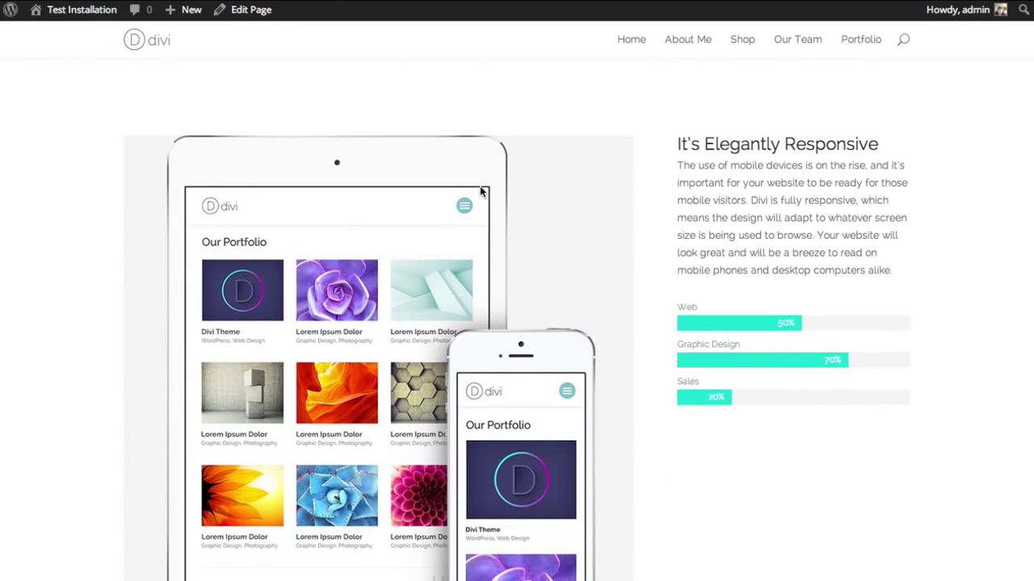
{"action": "scroll", "coordinate": [677, 300], "scroll_direction": "up", "scroll_amount": 3}
{"action": "scroll", "coordinate": [469, 164], "scroll_direction": "up", "scroll_amount": 6}
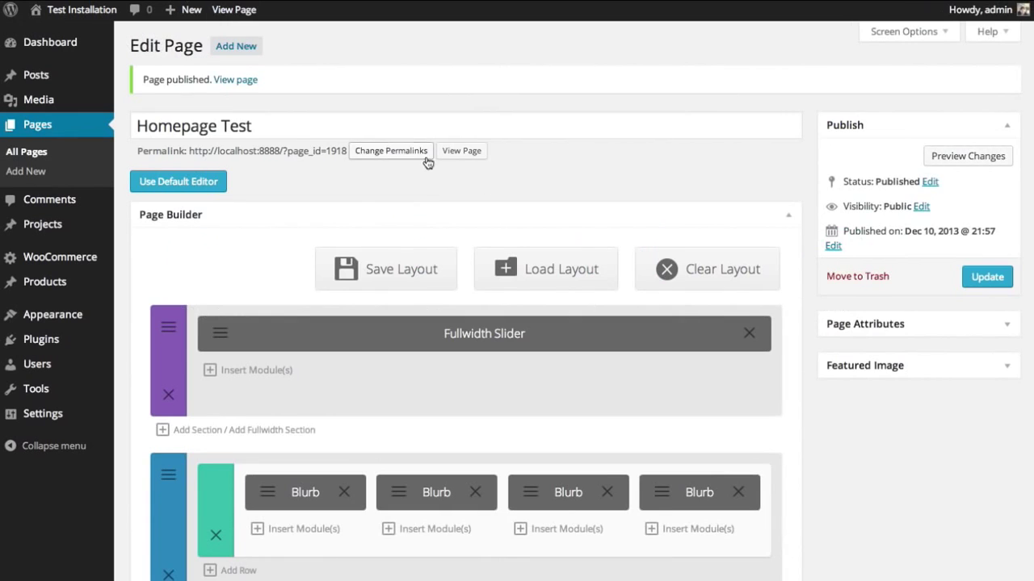
- Set the background color of the section holding the image, text and animated counters to light gray #f4f4f4
{"action": "scroll", "coordinate": [465, 277], "scroll_direction": "down", "scroll_amount": 5}
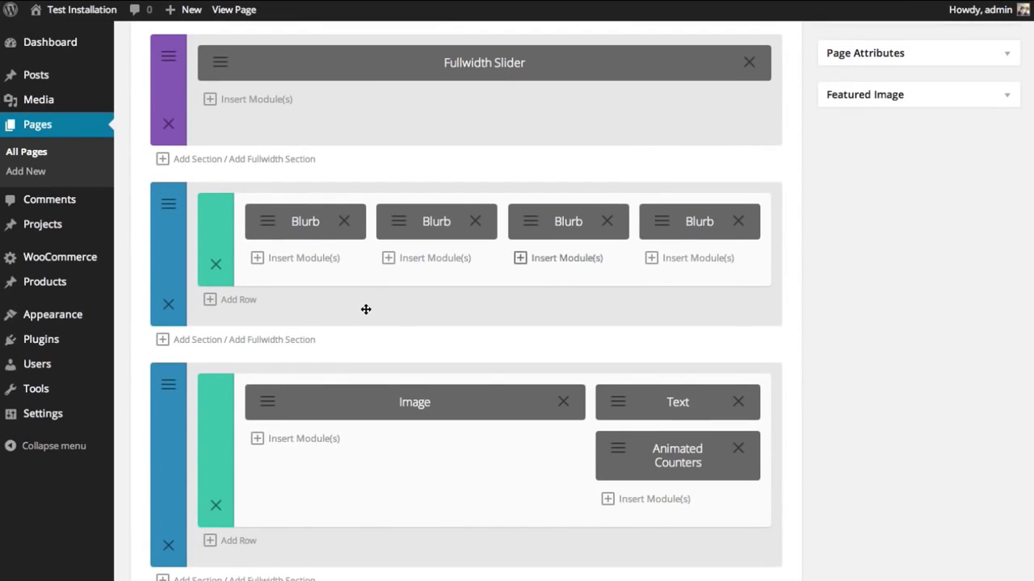
{"action": "left_click", "coordinate": [168, 390]}
{"action": "left_click", "coordinate": [360, 252]}
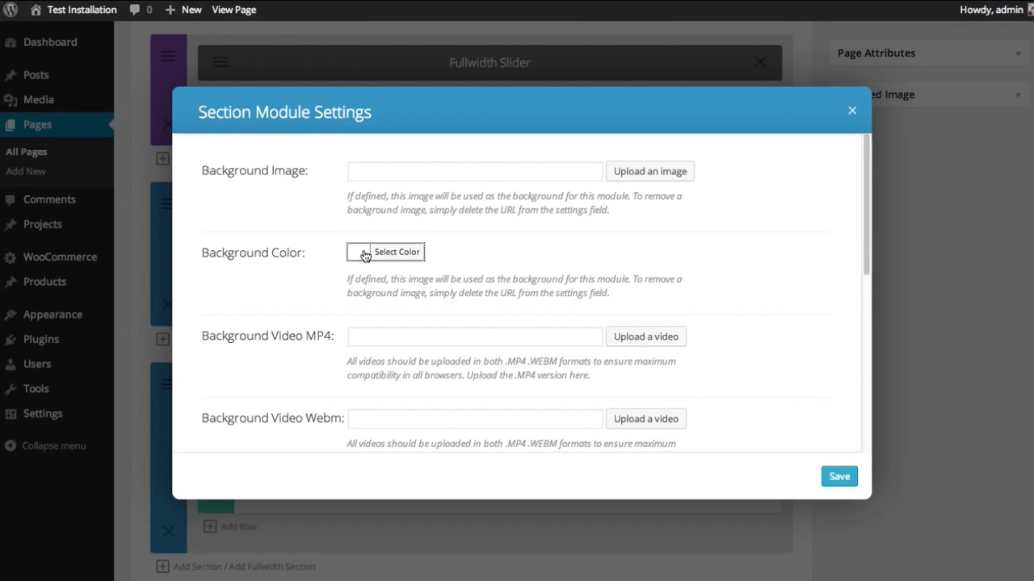
{"action": "left_click_drag", "start_coordinate": [363, 276], "coordinate": [369, 284]}
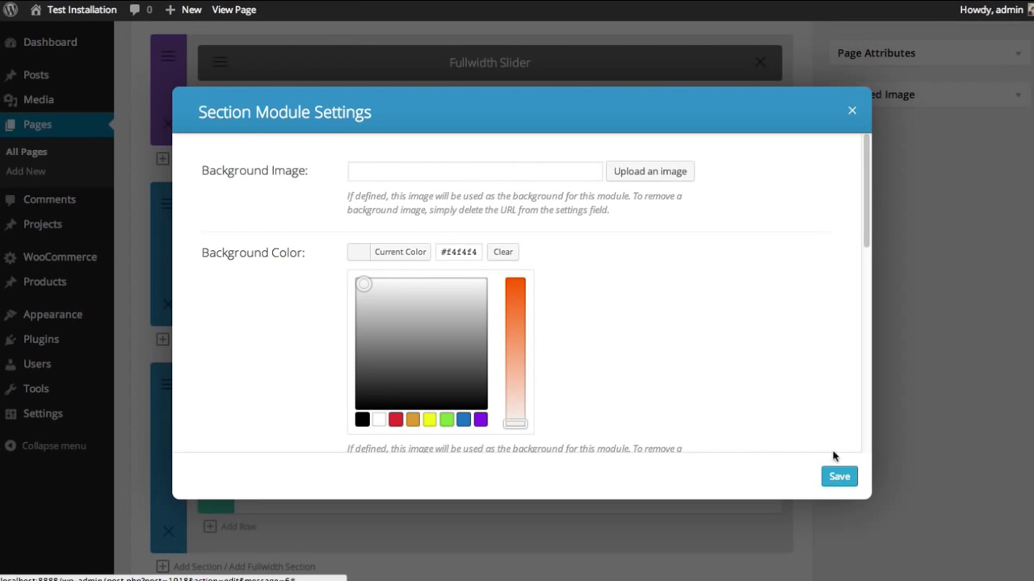
- Set the section's inner shadow to Show Inner Shadow and save the section settings
{"action": "scroll", "coordinate": [736, 316], "scroll_direction": "down", "scroll_amount": 10}
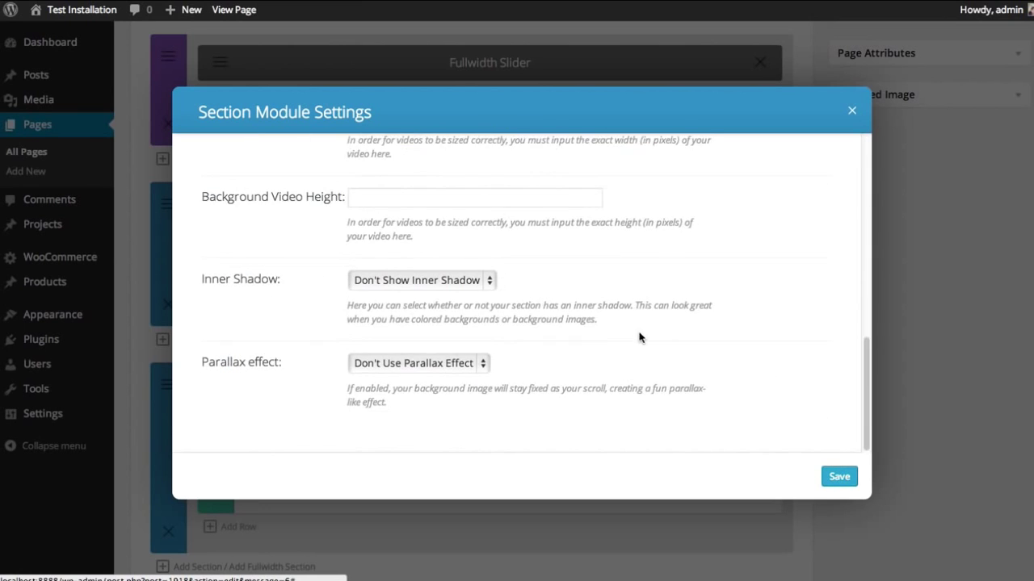
{"action": "left_click", "coordinate": [440, 280]}
{"action": "left_click", "coordinate": [436, 293]}
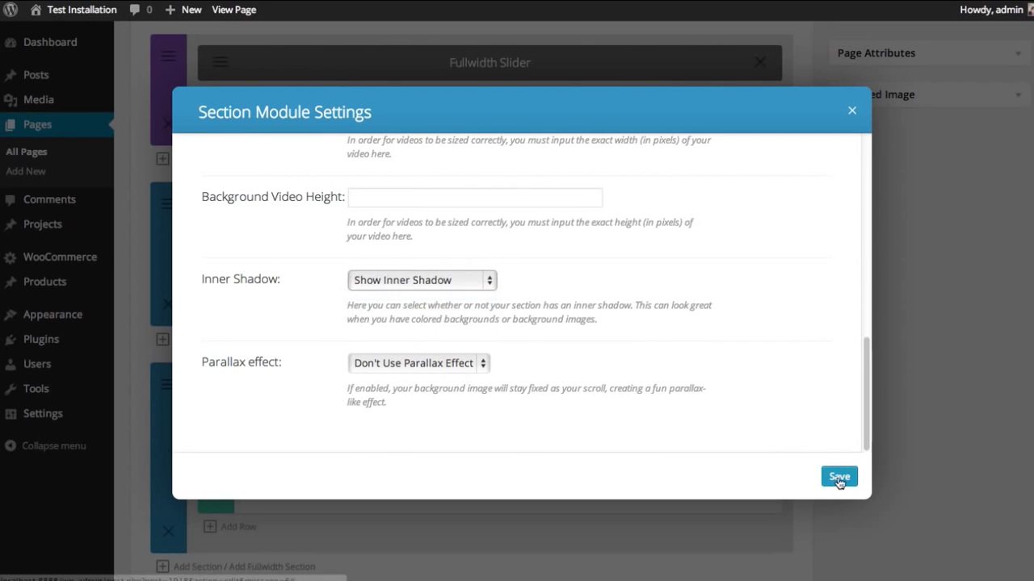
{"action": "left_click", "coordinate": [839, 477]}
- Preview the page changes and examine the image-text-counters section's background and inner shadow against the neighbouring sections
{"action": "scroll", "coordinate": [600, 94], "scroll_direction": "up", "scroll_amount": 5}
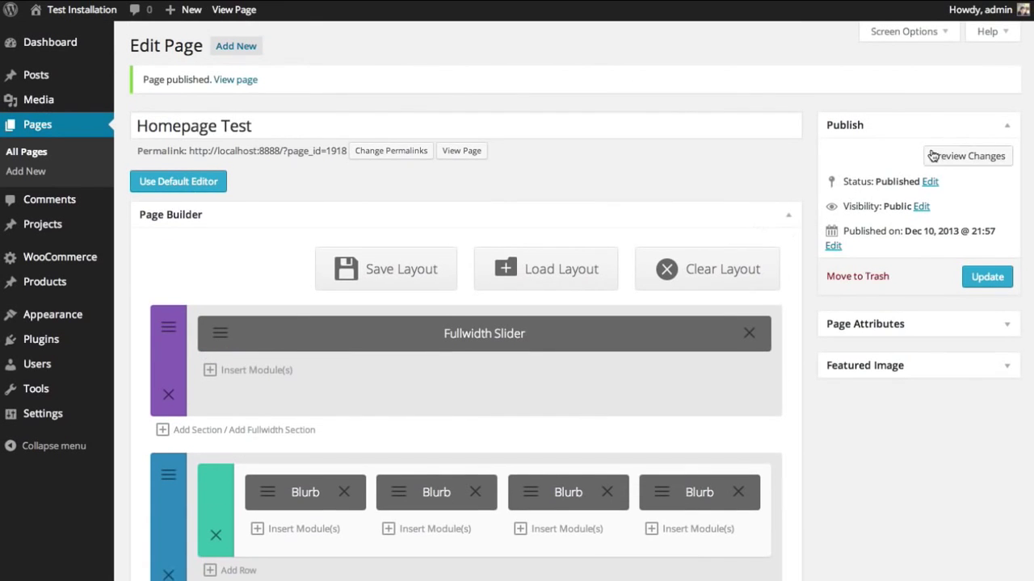
{"action": "left_click", "coordinate": [967, 157]}
{"action": "scroll", "coordinate": [553, 119], "scroll_direction": "up", "scroll_amount": 5}
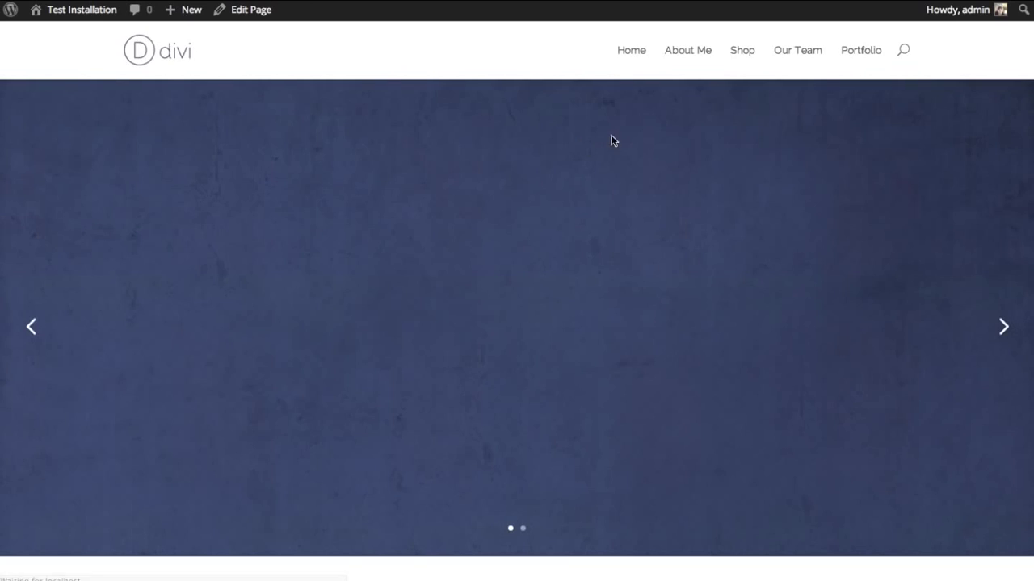
{"action": "scroll", "coordinate": [667, 174], "scroll_direction": "down", "scroll_amount": 8}
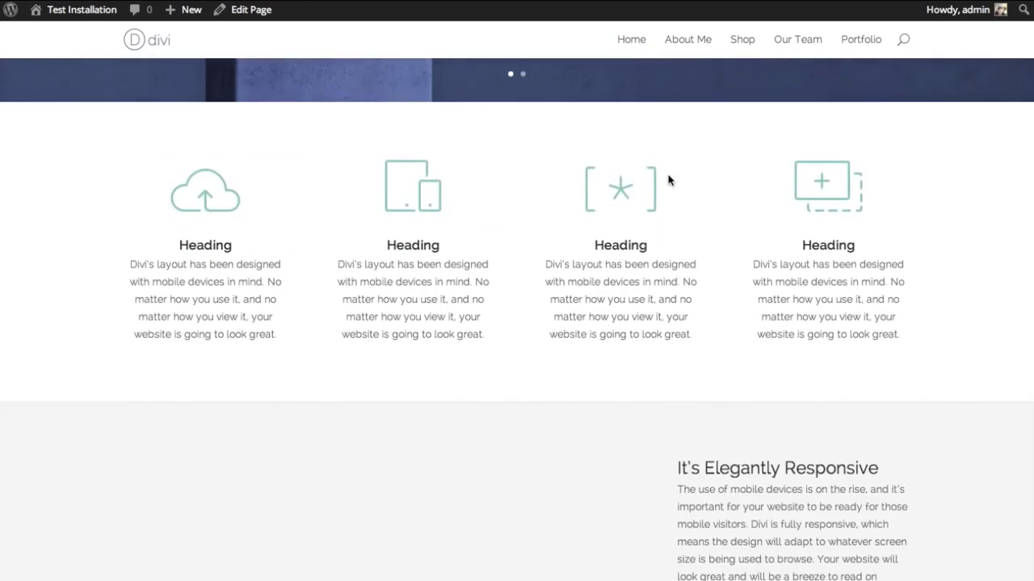
{"action": "scroll", "coordinate": [668, 175], "scroll_direction": "down", "scroll_amount": 2}
{"action": "scroll", "coordinate": [712, 190], "scroll_direction": "down", "scroll_amount": 3}
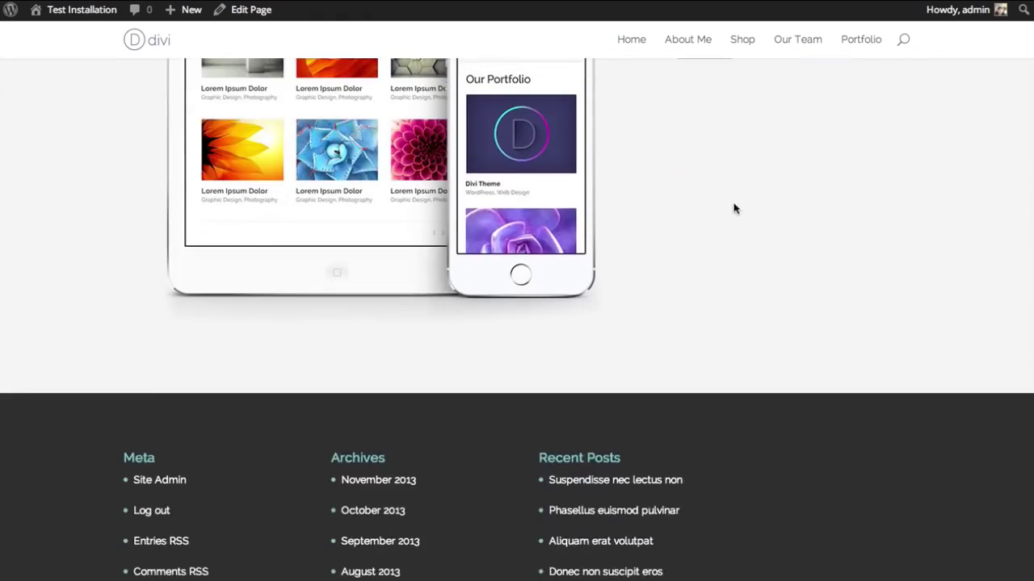
{"action": "scroll", "coordinate": [735, 207], "scroll_direction": "up", "scroll_amount": 6}
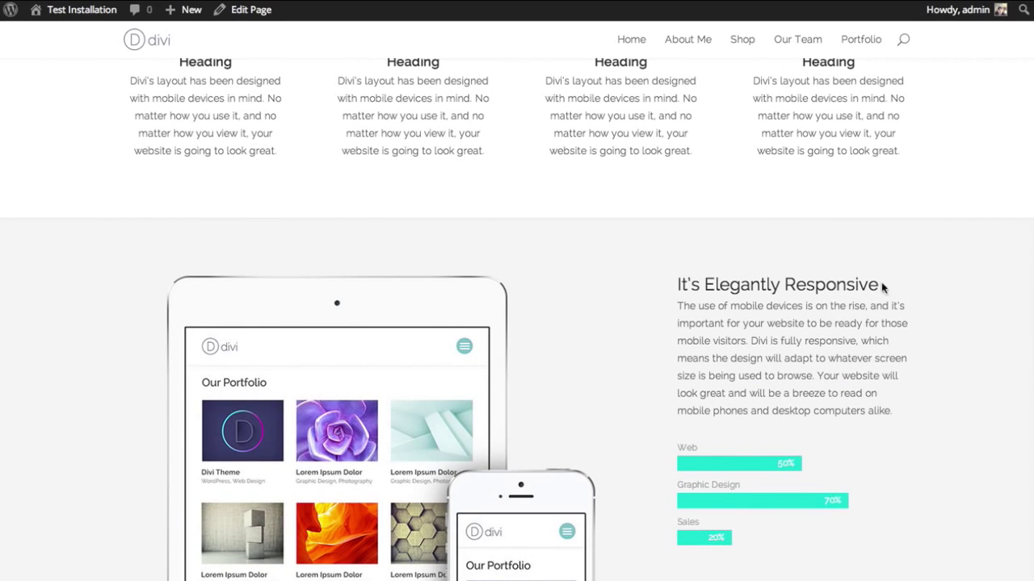
{"action": "scroll", "coordinate": [944, 274], "scroll_direction": "down", "scroll_amount": 2}
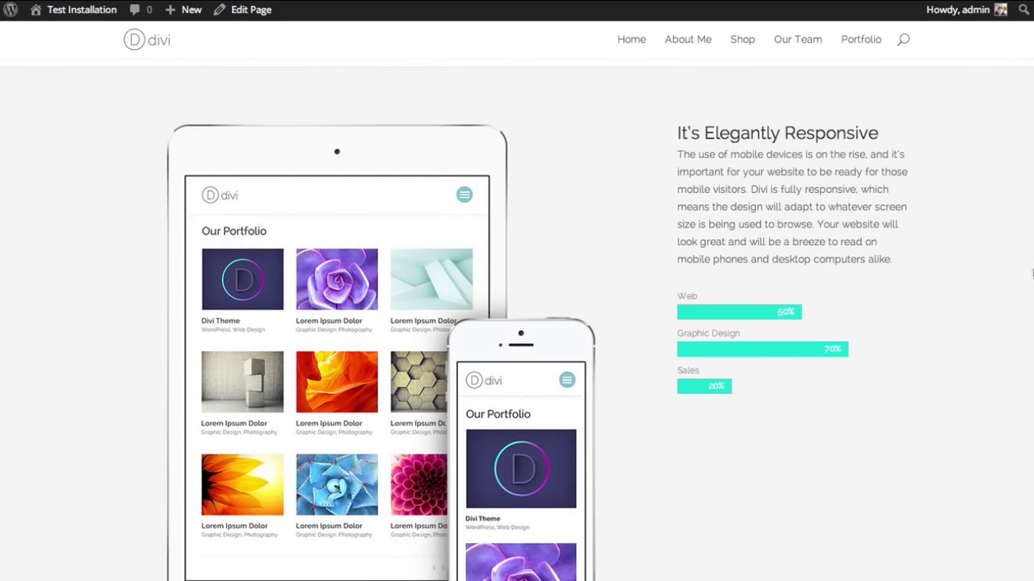
{"action": "scroll", "coordinate": [517, 319], "scroll_direction": "down", "scroll_amount": 3}
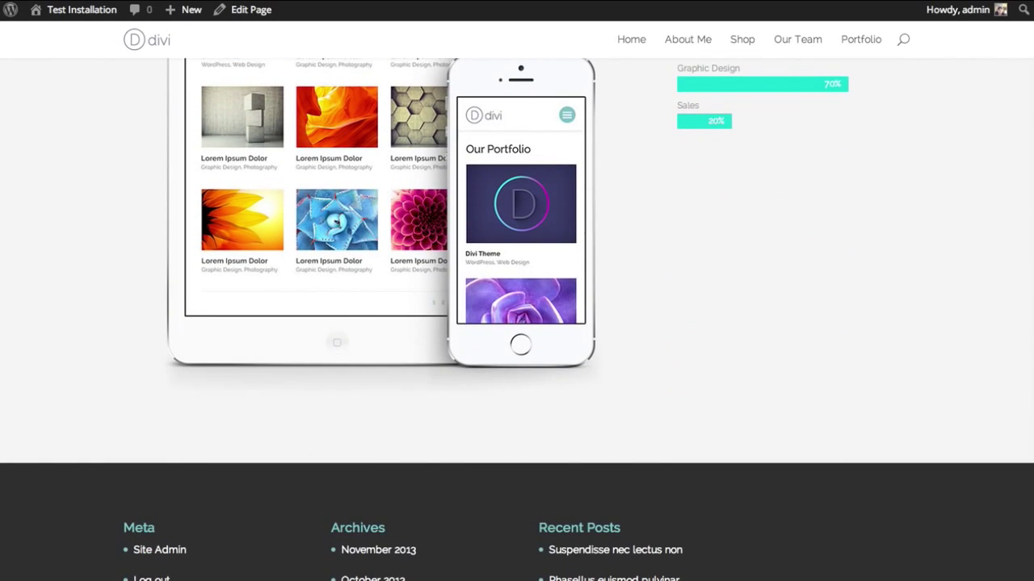
{"action": "scroll", "coordinate": [517, 320], "scroll_direction": "up", "scroll_amount": 2}
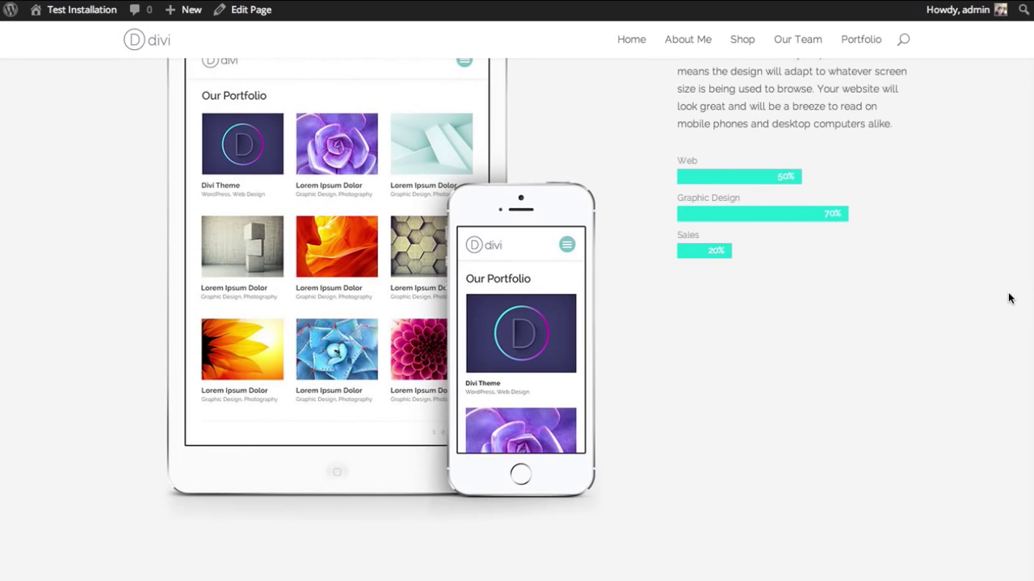
{"action": "scroll", "coordinate": [517, 319], "scroll_direction": "up", "scroll_amount": 5}
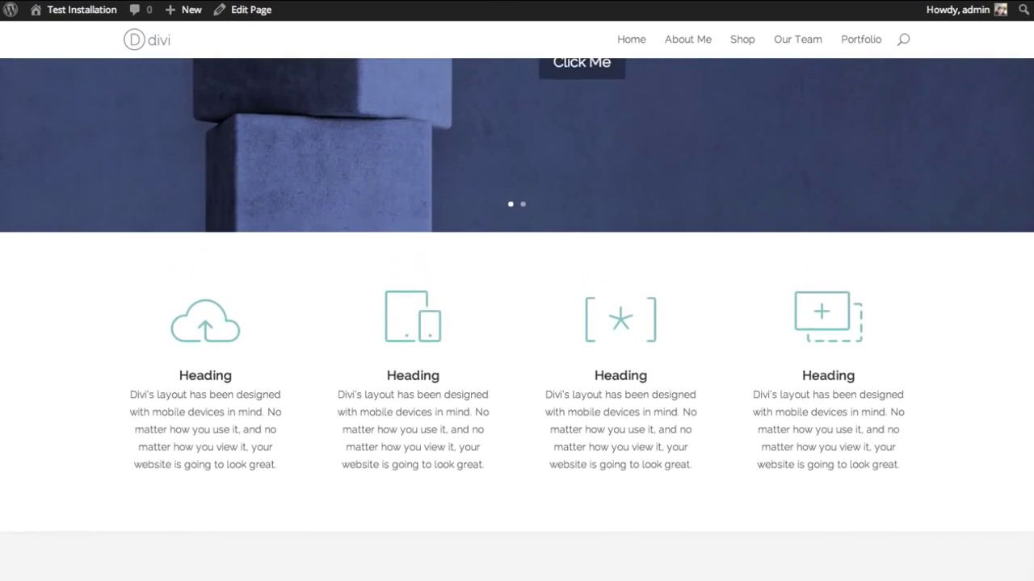
{"action": "scroll", "coordinate": [516, 320], "scroll_direction": "down", "scroll_amount": 2}
{"action": "scroll", "coordinate": [1031, 287], "scroll_direction": "down", "scroll_amount": 3}
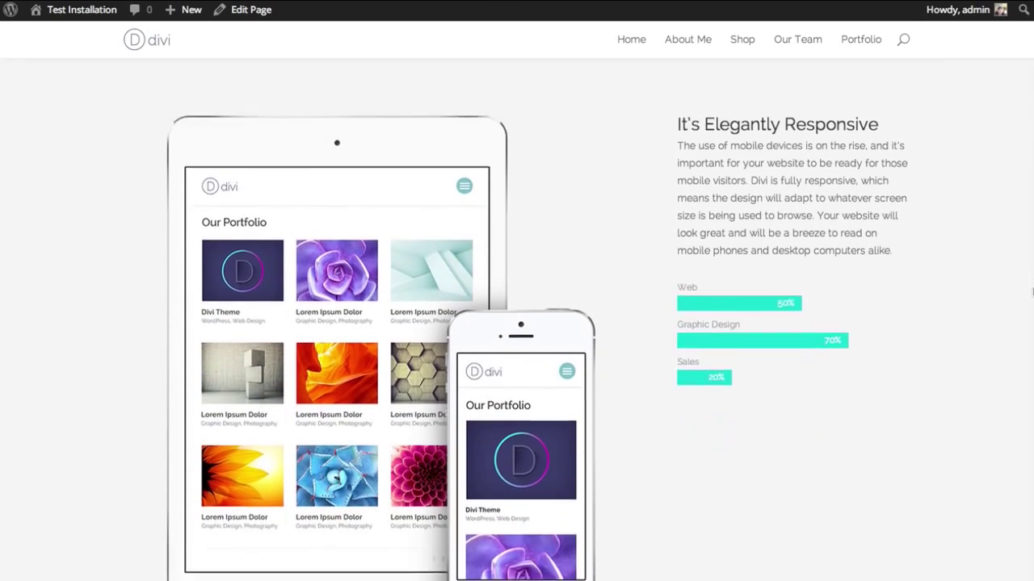
{"action": "scroll", "coordinate": [1029, 291], "scroll_direction": "down", "scroll_amount": 3}
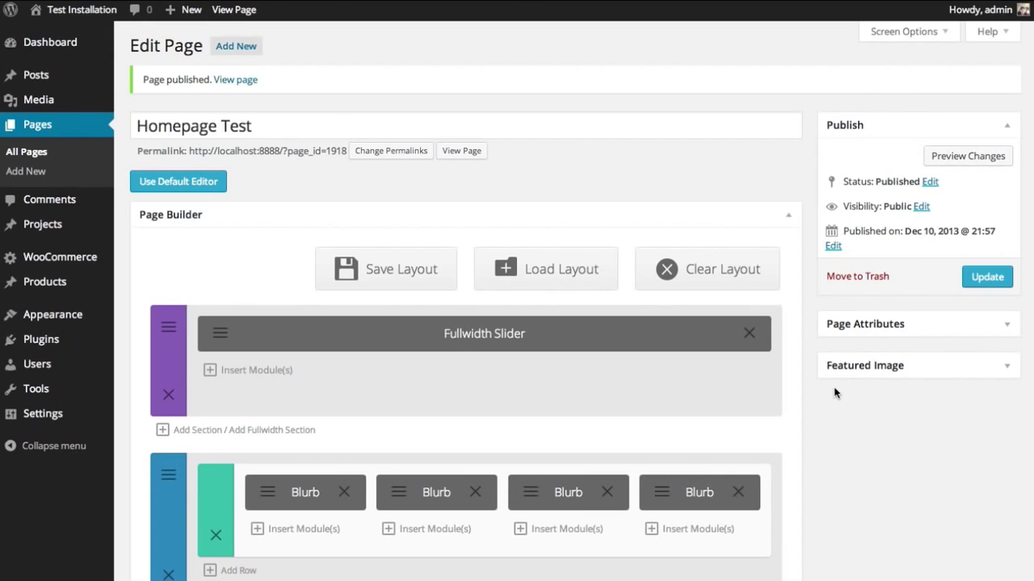
- Add a new regular section below the image-text-counters section and give its row four 1/4 columns
{"action": "scroll", "coordinate": [835, 393], "scroll_direction": "down", "scroll_amount": 6}
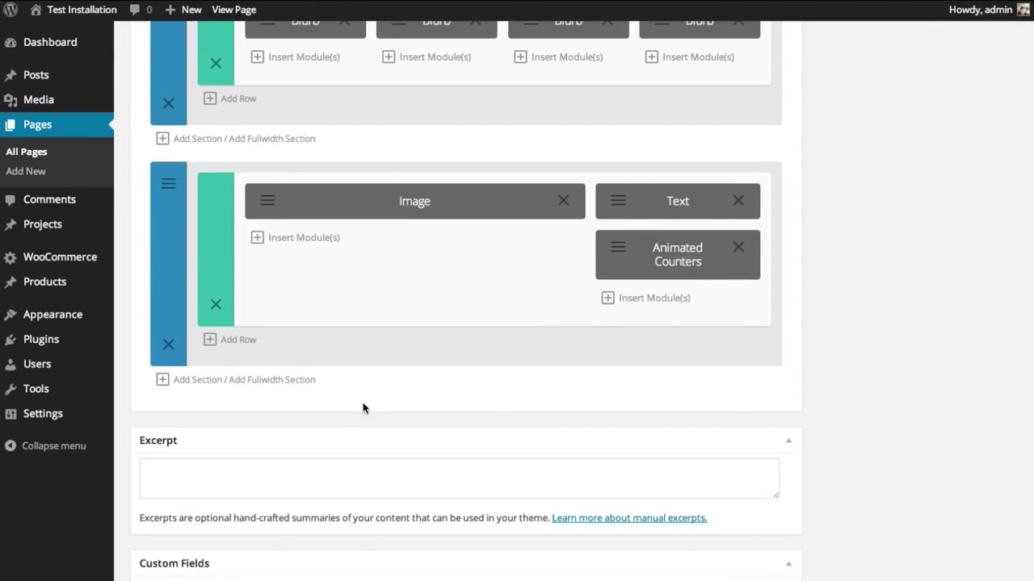
{"action": "left_click", "coordinate": [188, 383]}
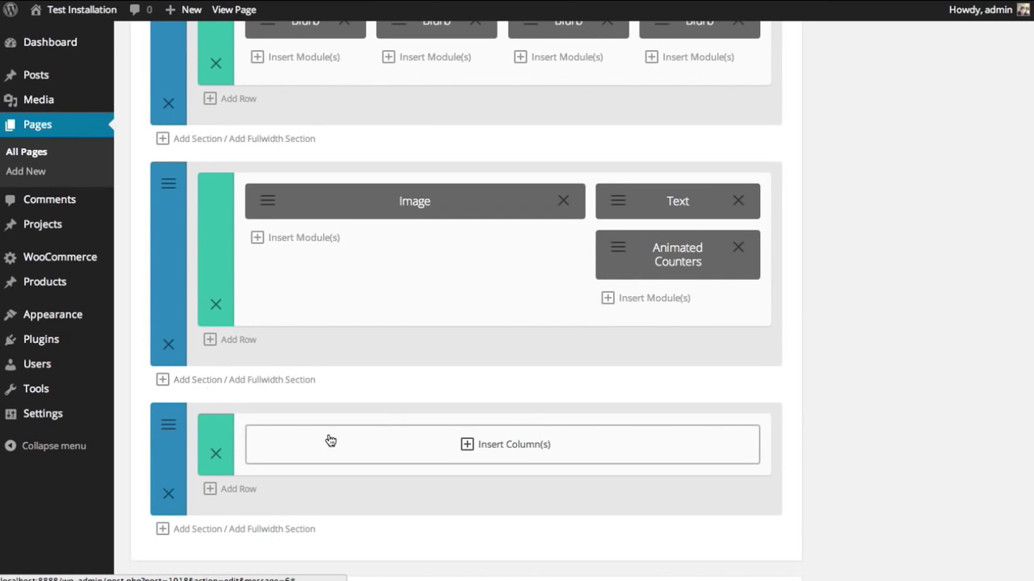
{"action": "left_click", "coordinate": [369, 453]}
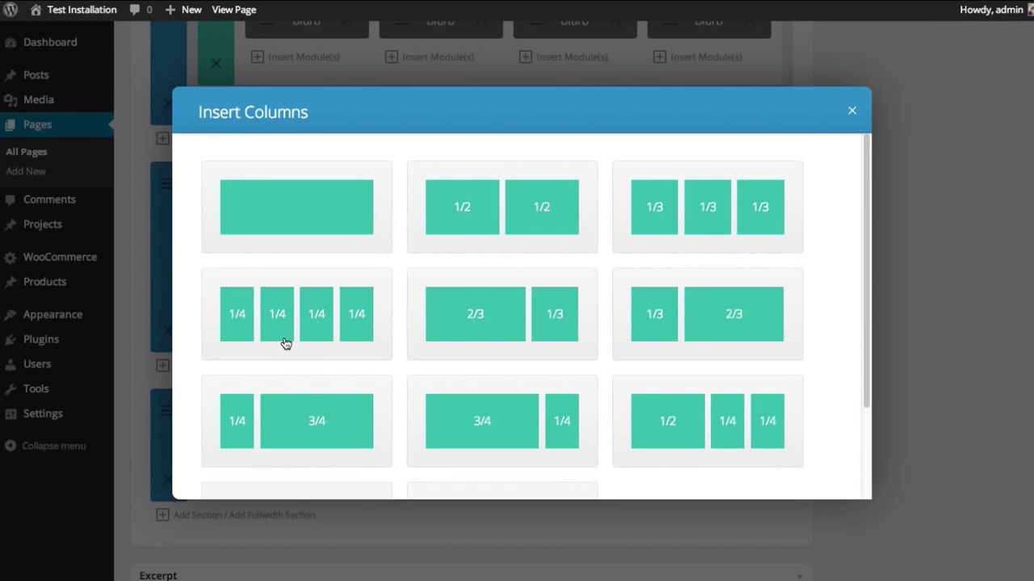
{"action": "left_click", "coordinate": [296, 308]}
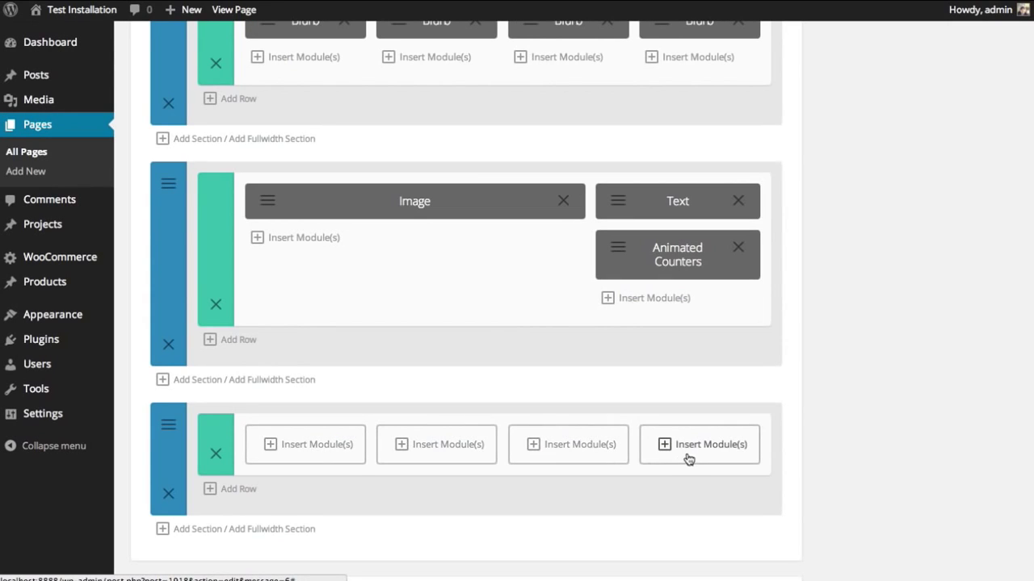
- Insert an Image module with the WPML logo from the media library in the new row's first column and save it
{"action": "left_click", "coordinate": [340, 457]}
{"action": "left_click", "coordinate": [317, 189]}
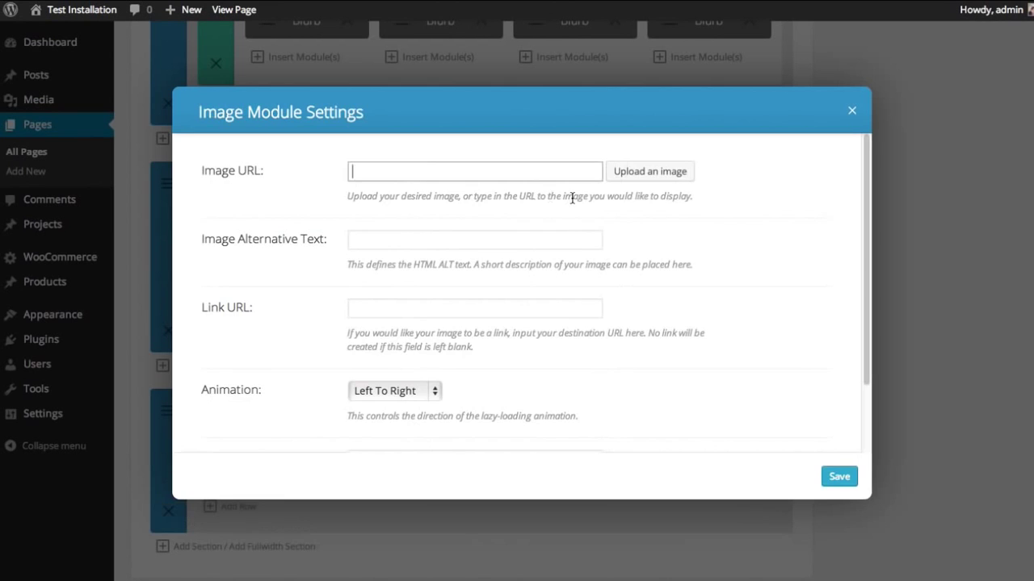
{"action": "left_click", "coordinate": [620, 174]}
{"action": "left_click", "coordinate": [288, 169]}
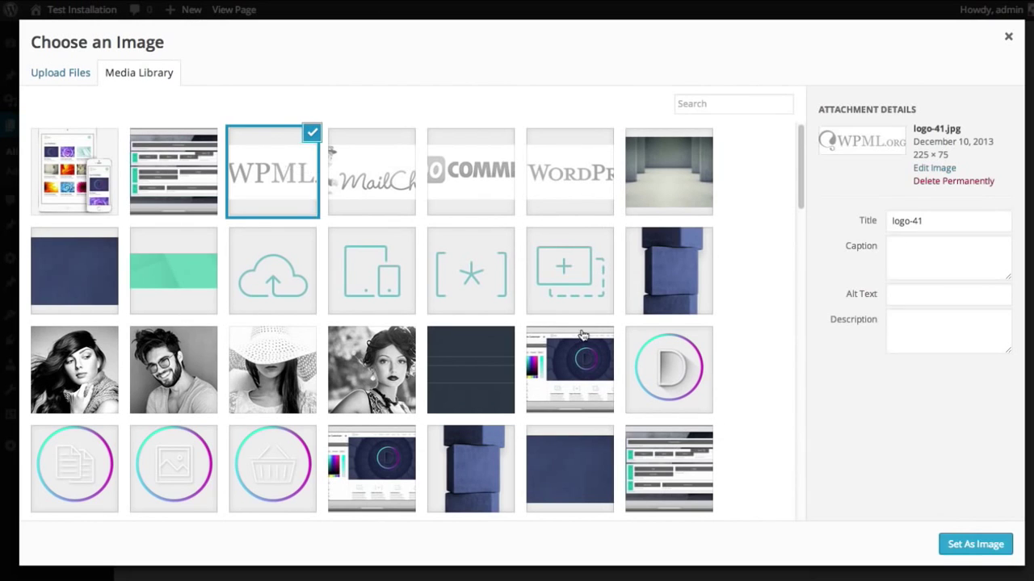
{"action": "left_click", "coordinate": [973, 546]}
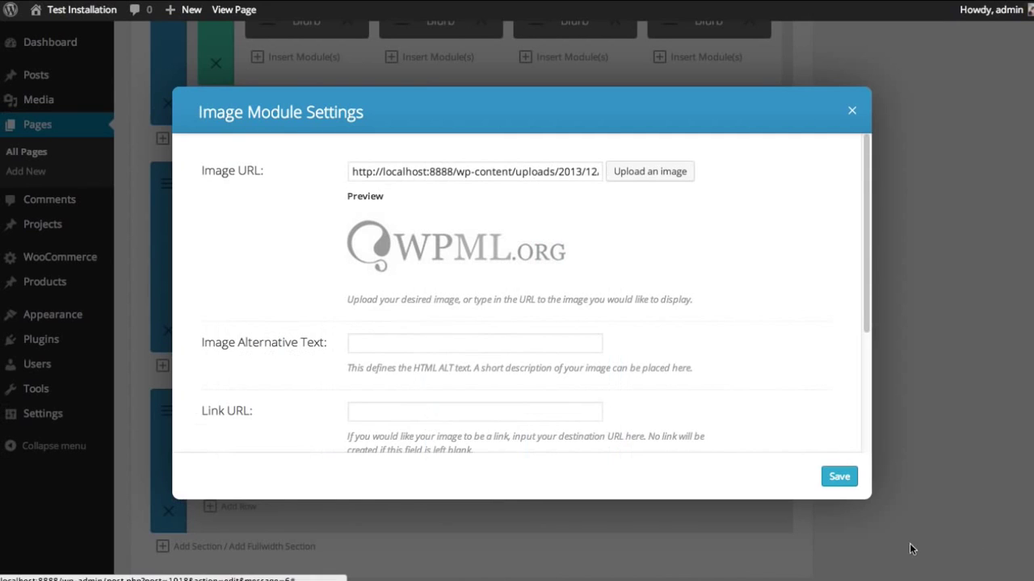
{"action": "left_click", "coordinate": [833, 483]}
- Insert an Image module with the MailChimp logo from the media library in the second column and save it
{"action": "left_click", "coordinate": [450, 445]}
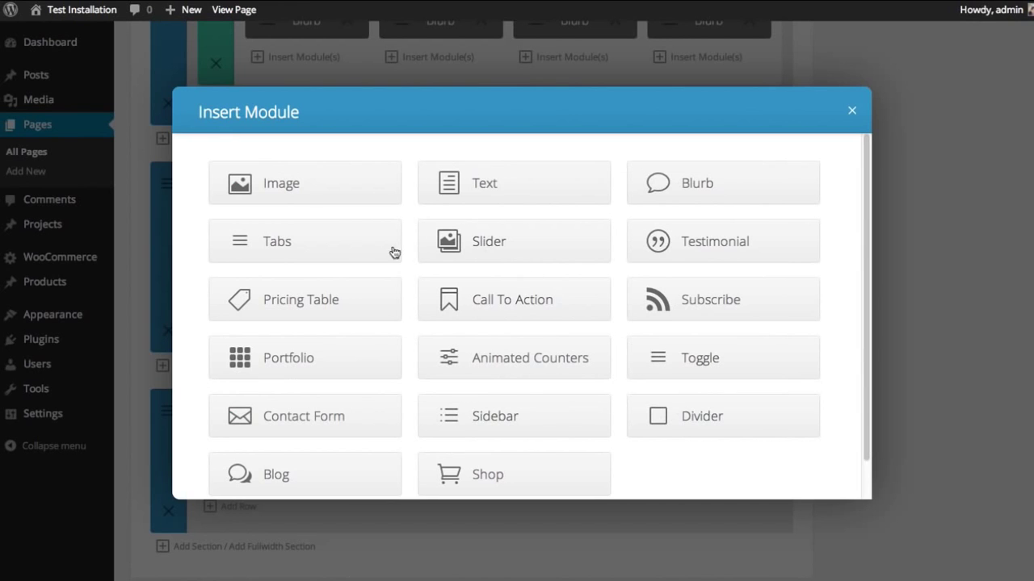
{"action": "left_click", "coordinate": [304, 192]}
{"action": "left_click", "coordinate": [651, 171]}
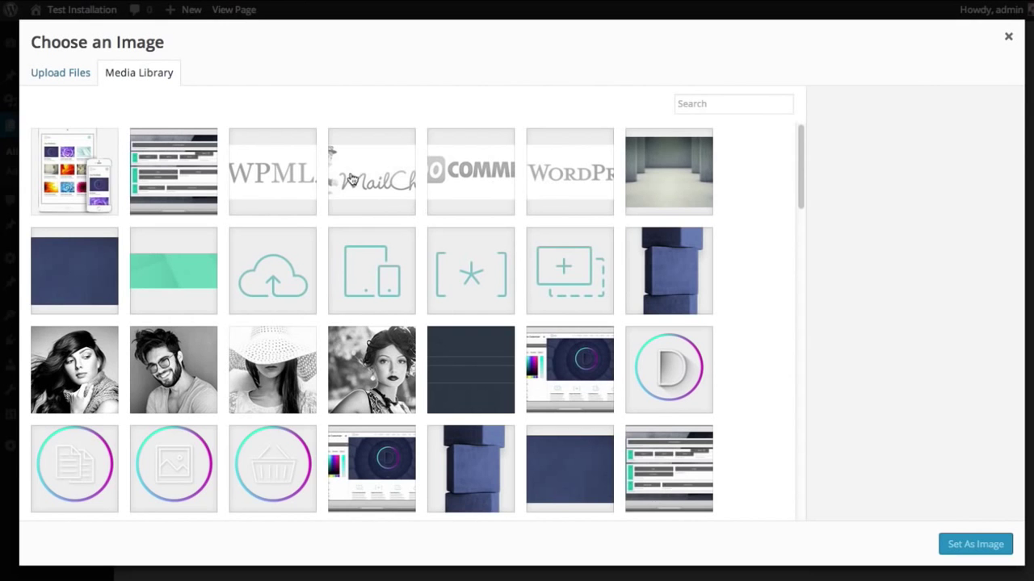
{"action": "left_click", "coordinate": [370, 177]}
{"action": "left_click", "coordinate": [944, 544]}
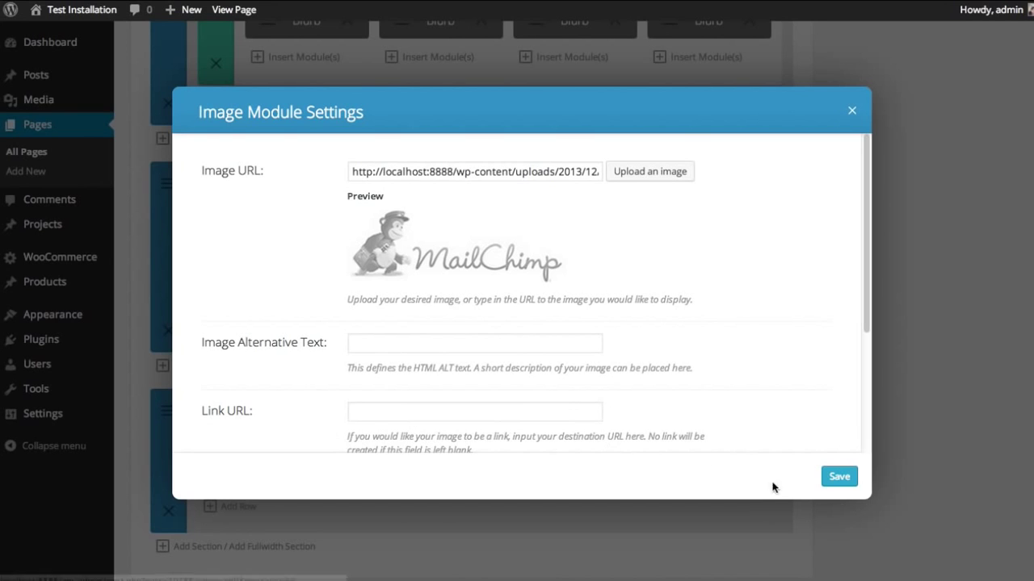
{"action": "left_click", "coordinate": [838, 481]}
- Insert an Image module with the WooCommerce logo from the media library in the third column and save it
{"action": "left_click", "coordinate": [579, 445]}
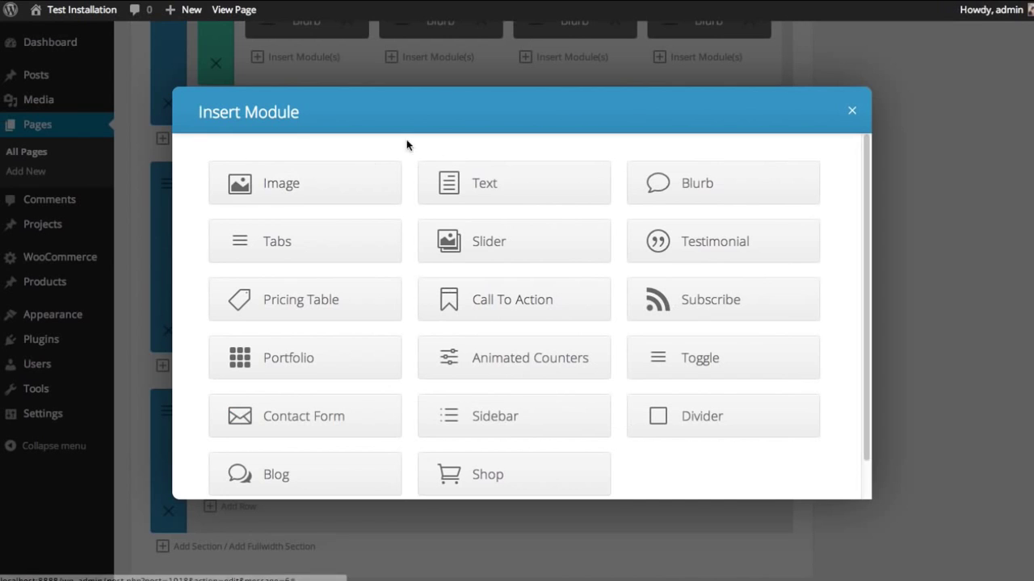
{"action": "left_click", "coordinate": [355, 186]}
{"action": "left_click", "coordinate": [667, 173]}
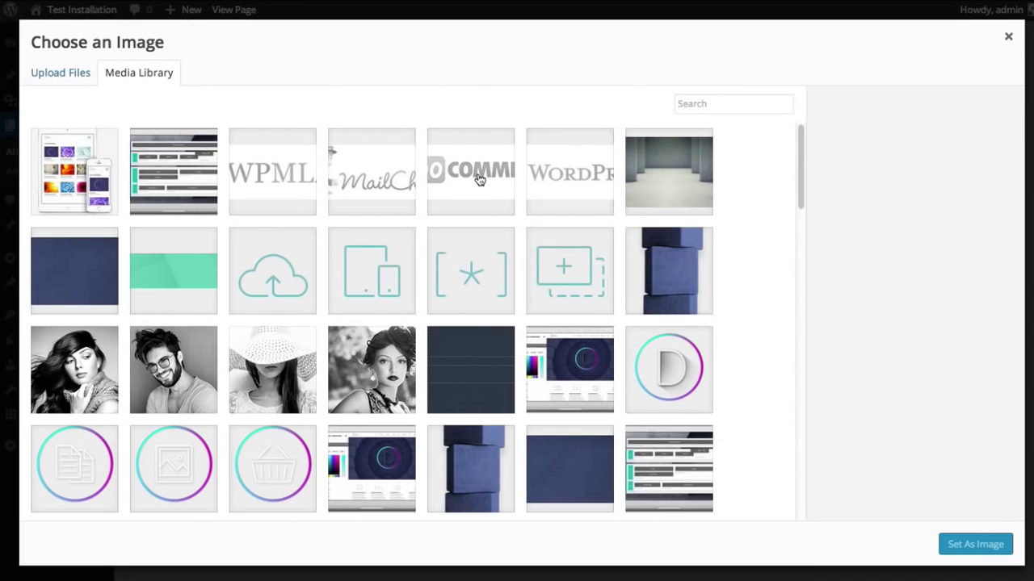
{"action": "left_click", "coordinate": [472, 178]}
{"action": "left_click", "coordinate": [953, 543]}
{"action": "left_click", "coordinate": [823, 477]}
- Insert an Image module with the WordPress logo from the media library in the fourth column and save it
{"action": "left_click", "coordinate": [704, 443]}
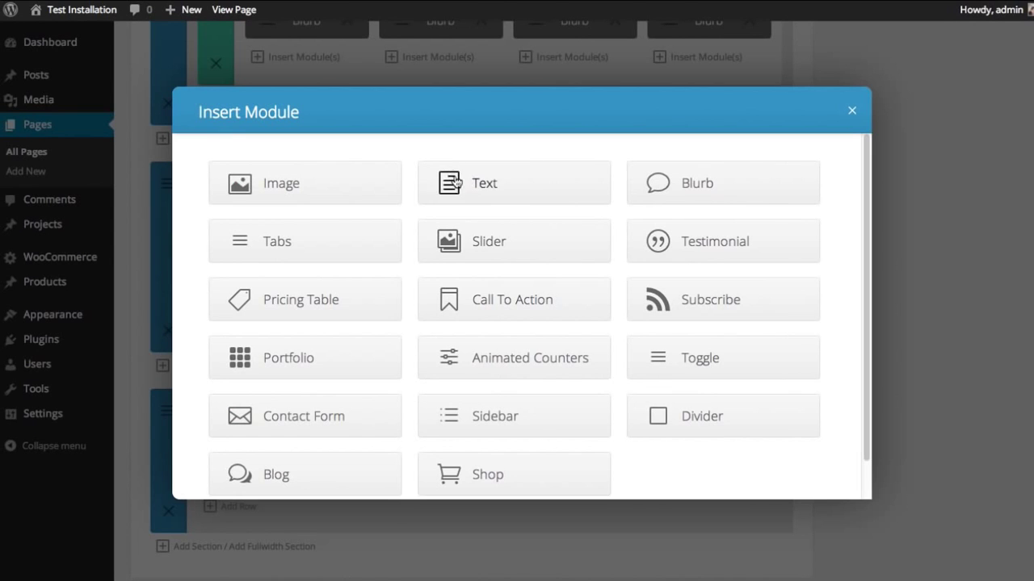
{"action": "left_click", "coordinate": [236, 183]}
{"action": "left_click", "coordinate": [622, 173]}
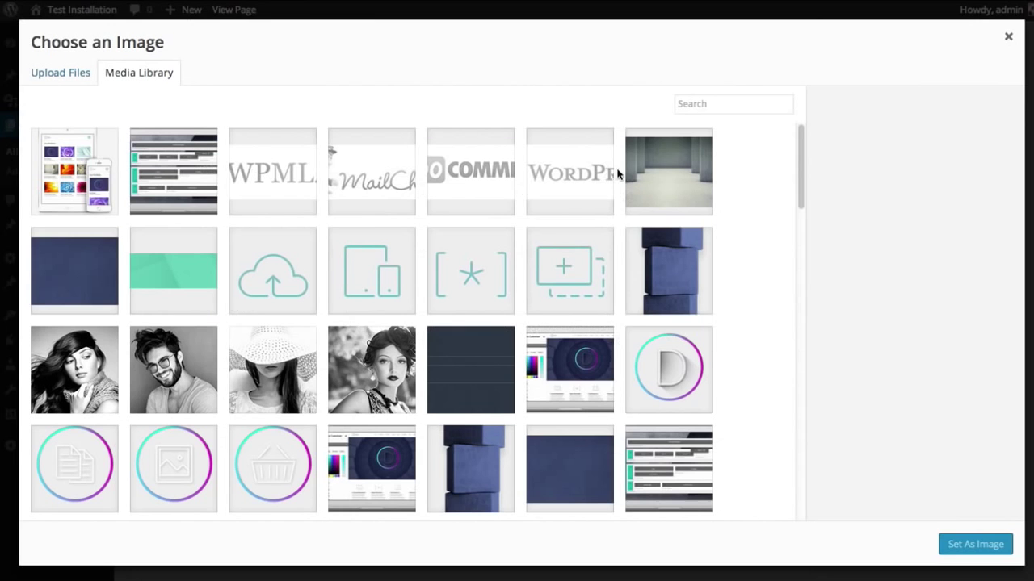
{"action": "left_click", "coordinate": [573, 169]}
{"action": "left_click", "coordinate": [961, 541]}
{"action": "left_click", "coordinate": [831, 477]}
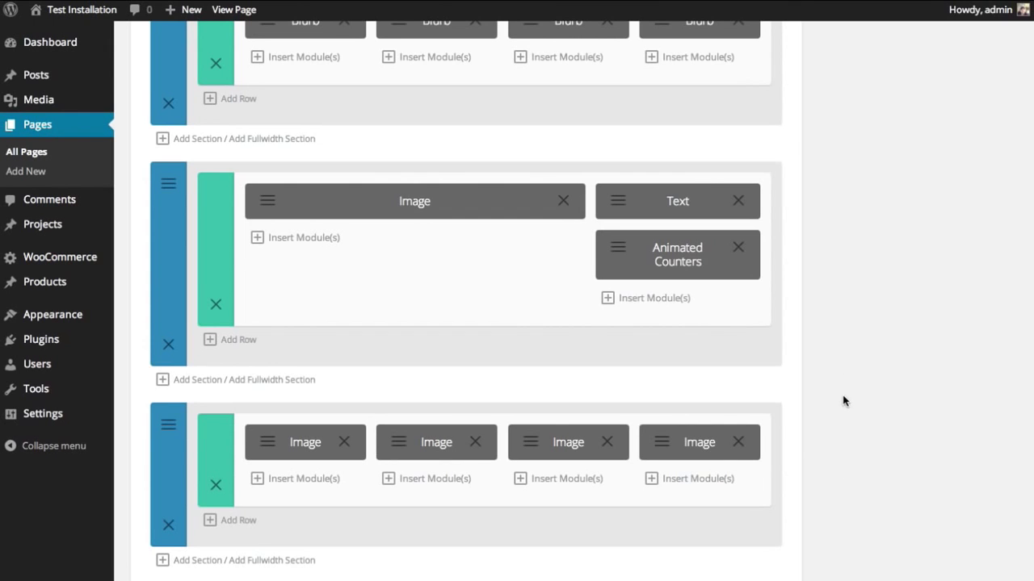
- Preview the page and examine the new logo row beneath the shaded section, then return to the page editor
{"action": "scroll", "coordinate": [846, 408], "scroll_direction": "down", "scroll_amount": 2}
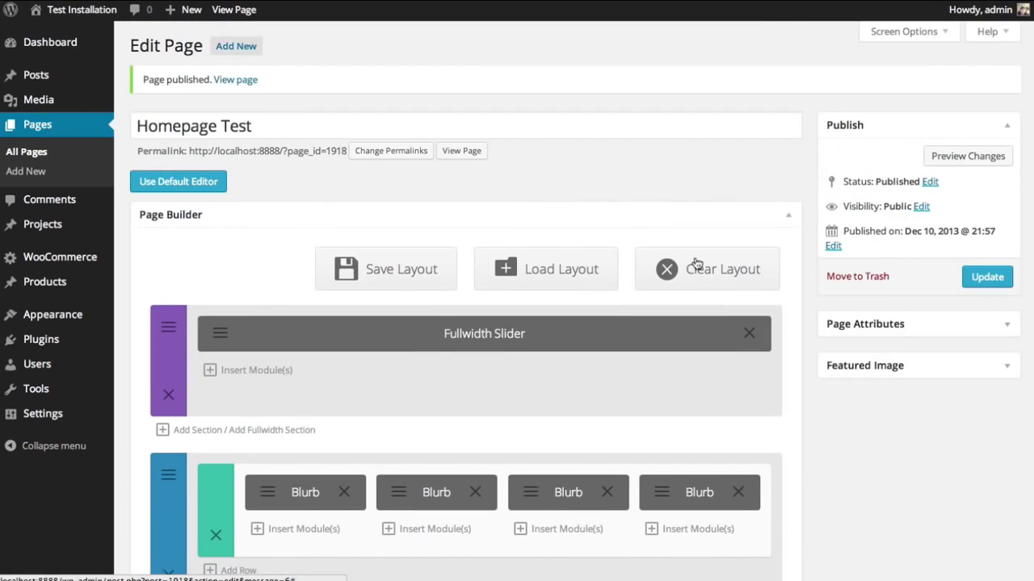
{"action": "left_click", "coordinate": [961, 155]}
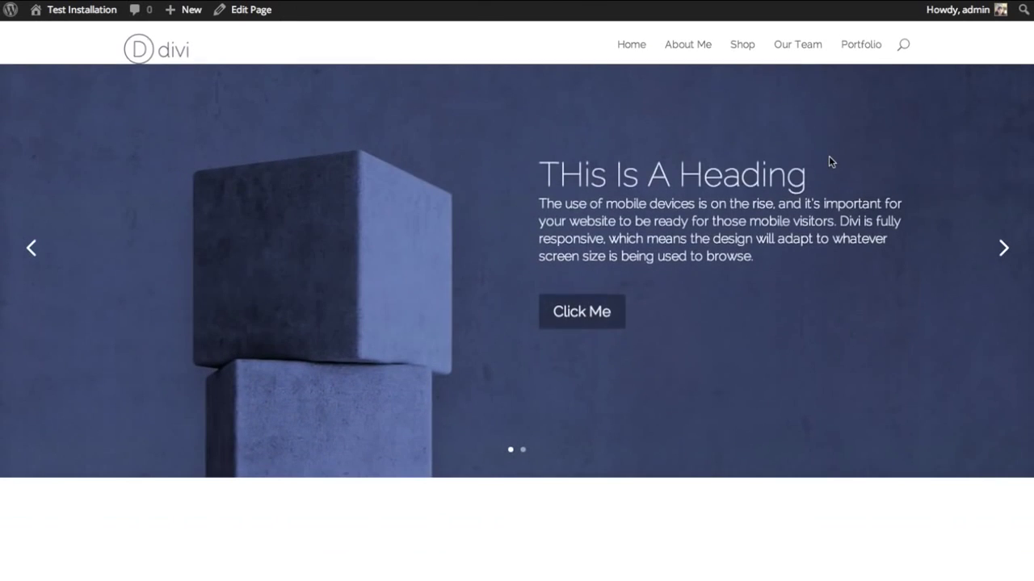
{"action": "scroll", "coordinate": [832, 155], "scroll_direction": "down", "scroll_amount": 2}
{"action": "scroll", "coordinate": [833, 155], "scroll_direction": "down", "scroll_amount": 8}
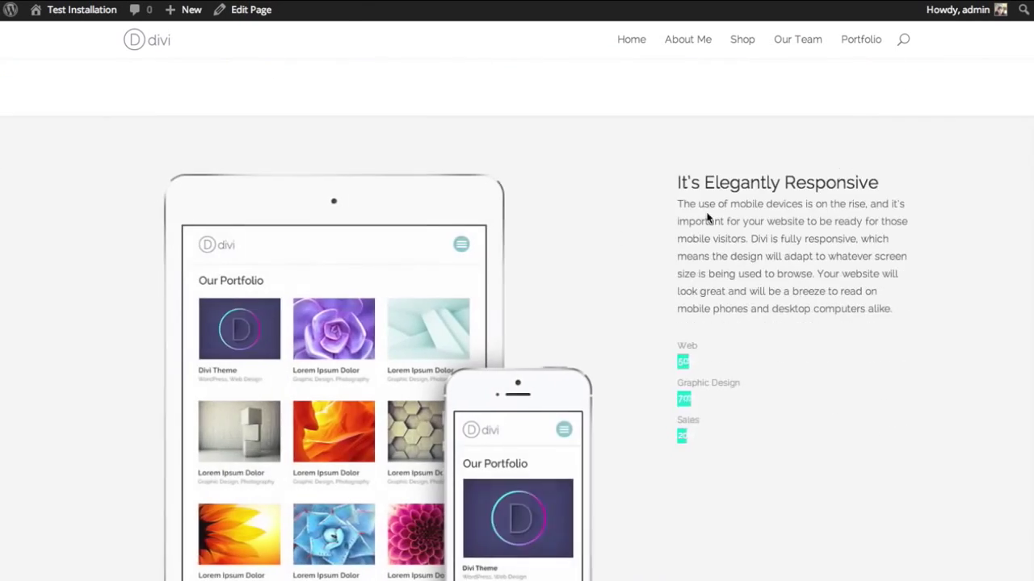
{"action": "scroll", "coordinate": [722, 231], "scroll_direction": "up", "scroll_amount": 2}
{"action": "scroll", "coordinate": [784, 254], "scroll_direction": "down", "scroll_amount": 5}
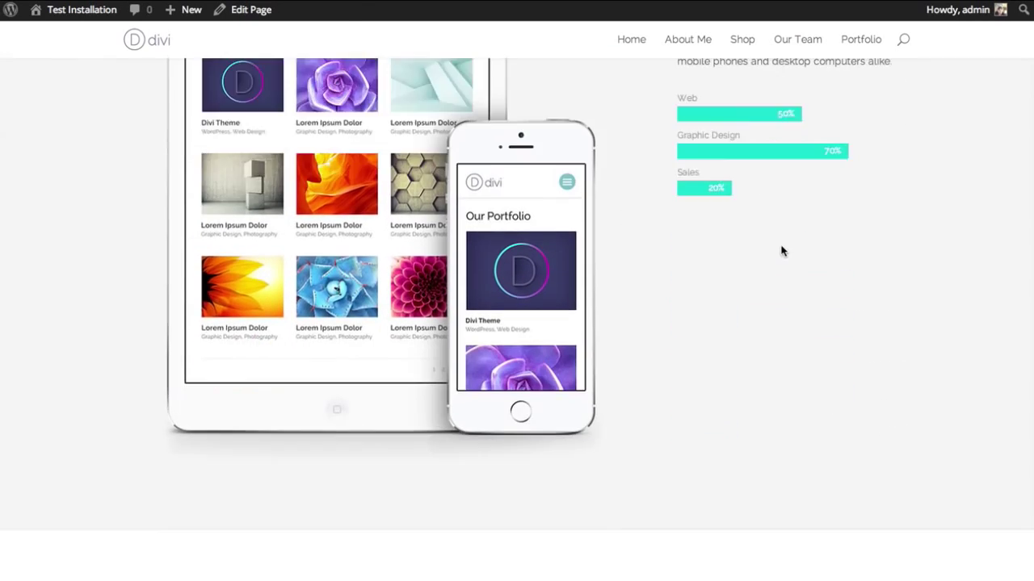
{"action": "scroll", "coordinate": [503, 360], "scroll_direction": "down", "scroll_amount": 1}
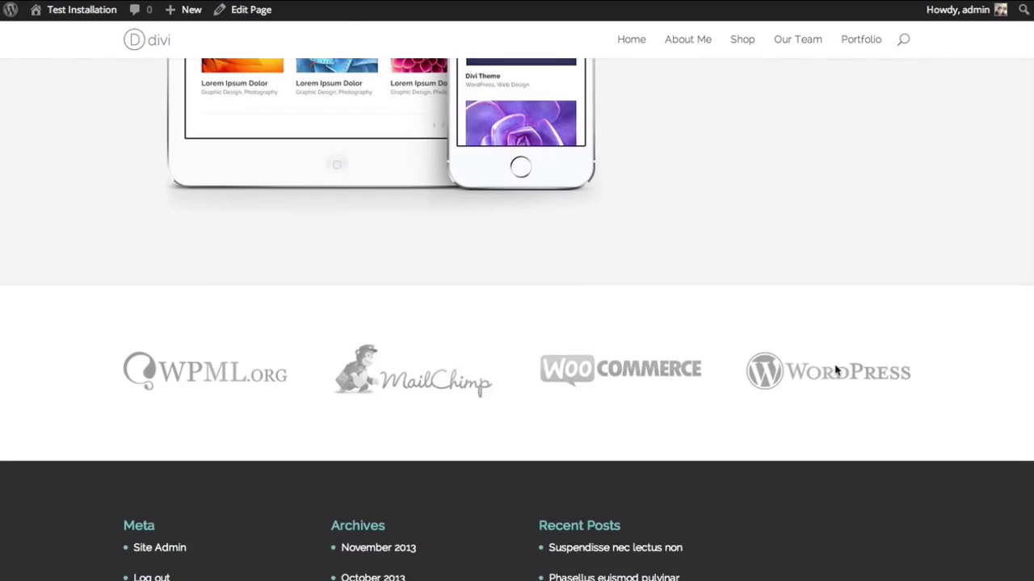
{"action": "scroll", "coordinate": [752, 445], "scroll_direction": "up", "scroll_amount": 15}
{"action": "scroll", "coordinate": [849, 347], "scroll_direction": "down", "scroll_amount": 15}
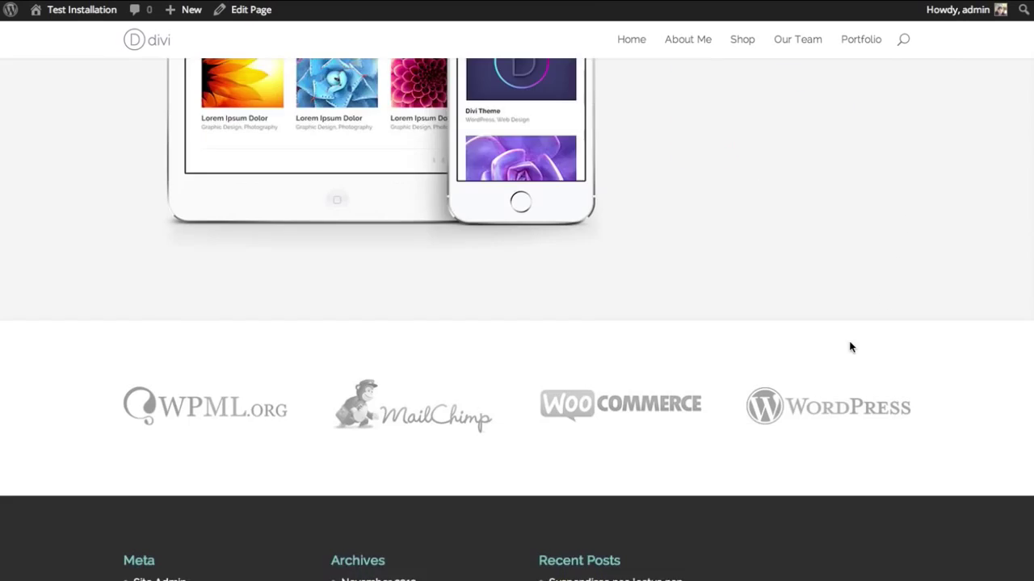
{"action": "scroll", "coordinate": [848, 356], "scroll_direction": "up", "scroll_amount": 4}
{"action": "scroll", "coordinate": [849, 361], "scroll_direction": "down", "scroll_amount": 4}
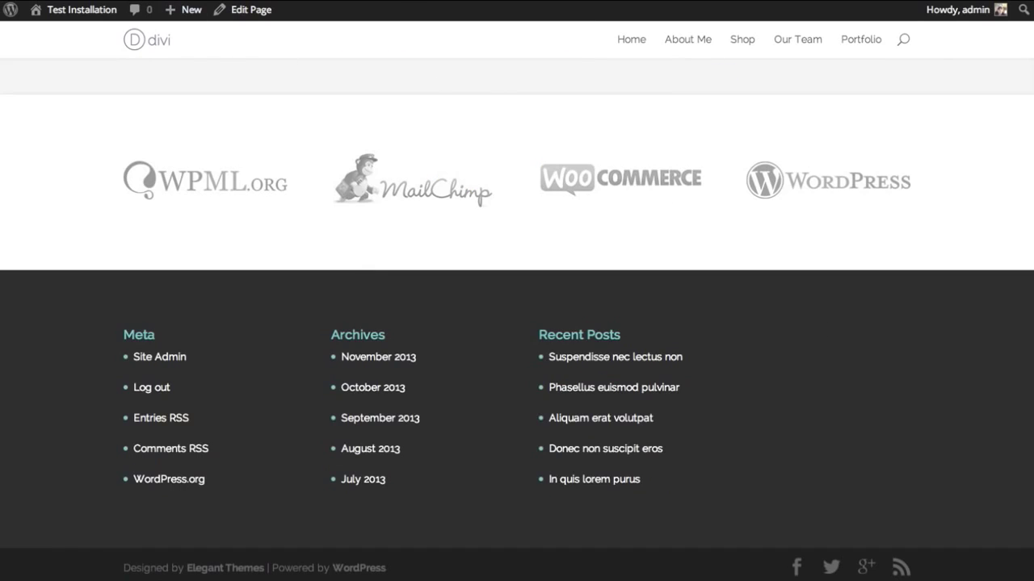
{"action": "key", "text": "alt+Left"}
- Add a section below the logo row with the grey concrete hall background image, and insert a single full-width column in it
{"action": "scroll", "coordinate": [892, 446], "scroll_direction": "down", "scroll_amount": 8}
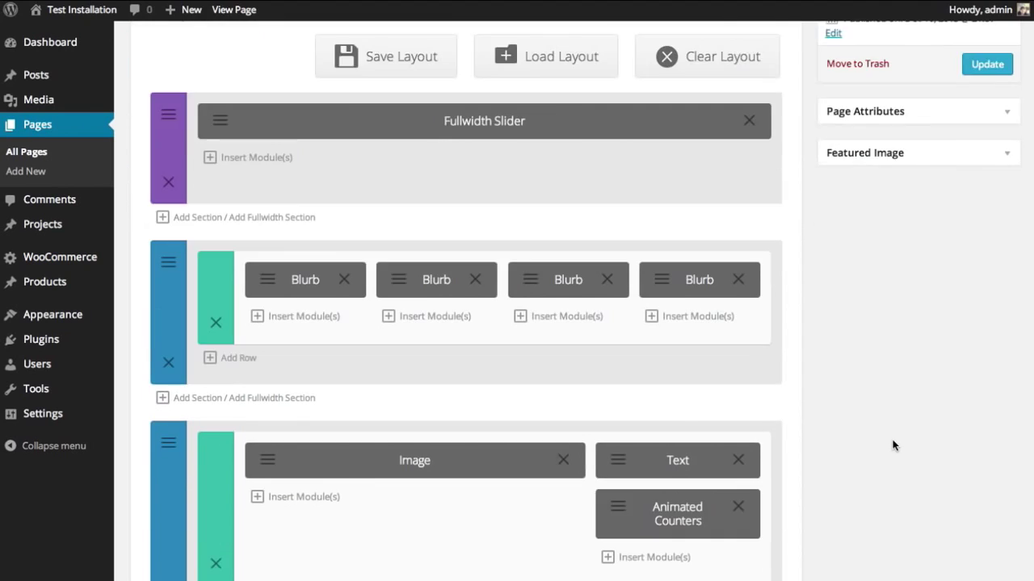
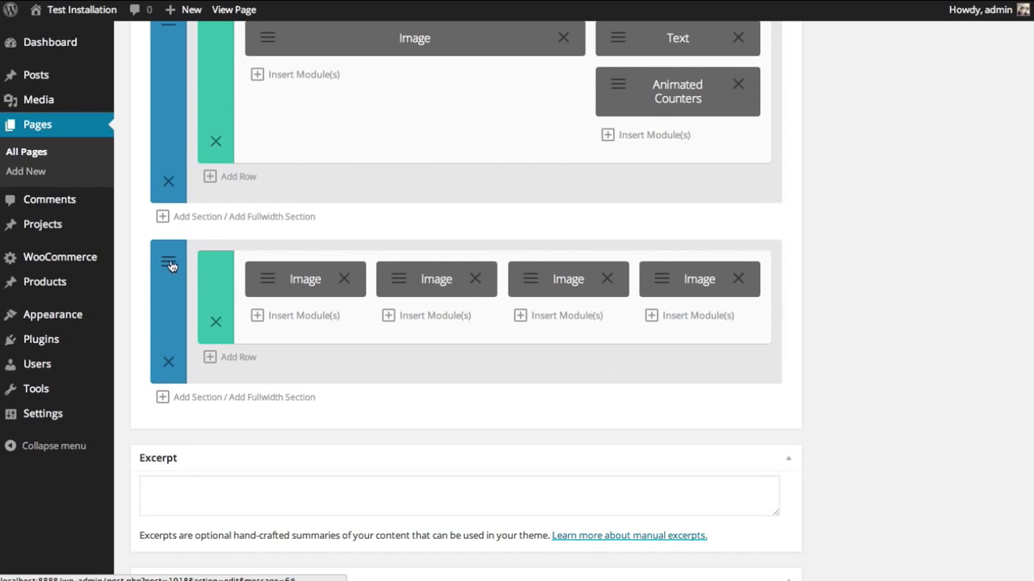
{"action": "left_click", "coordinate": [196, 397]}
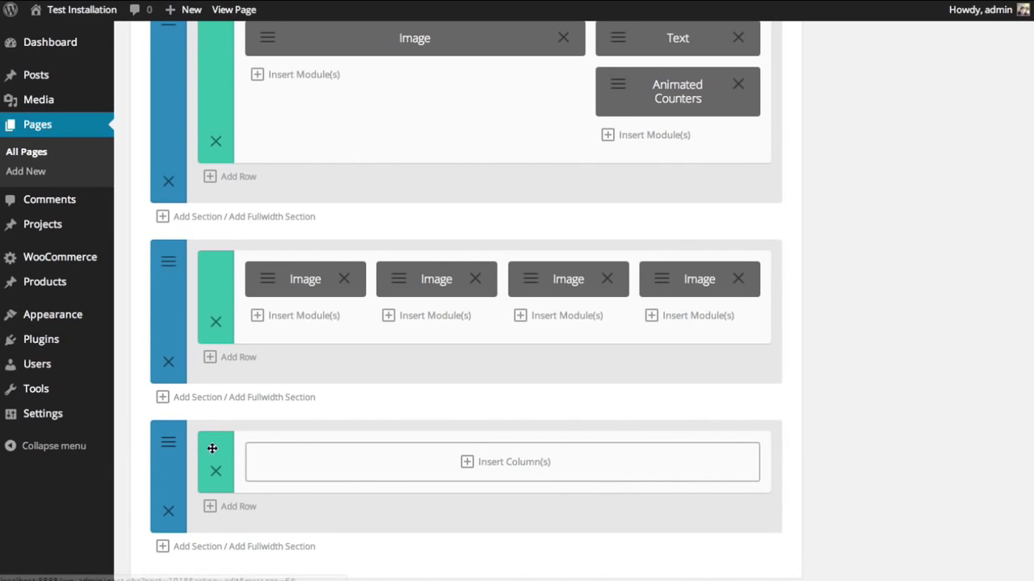
{"action": "left_click", "coordinate": [169, 444]}
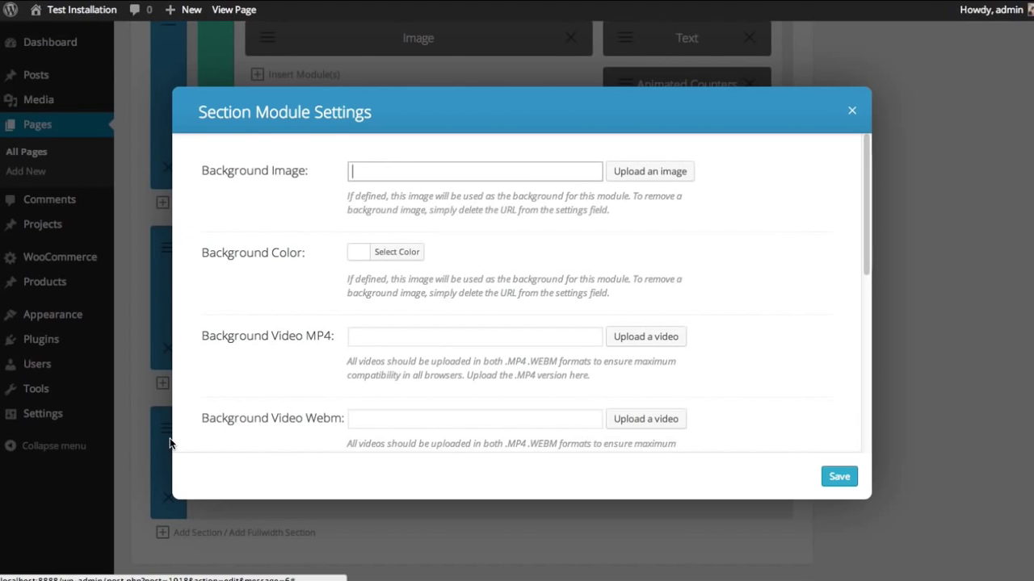
{"action": "left_click", "coordinate": [630, 174]}
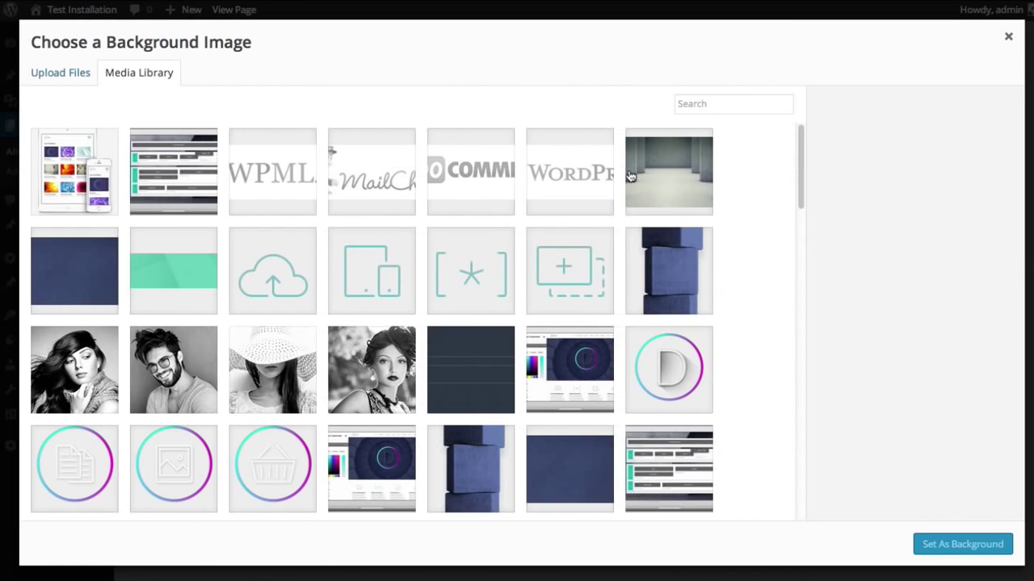
{"action": "left_click", "coordinate": [672, 175]}
{"action": "left_click", "coordinate": [959, 546]}
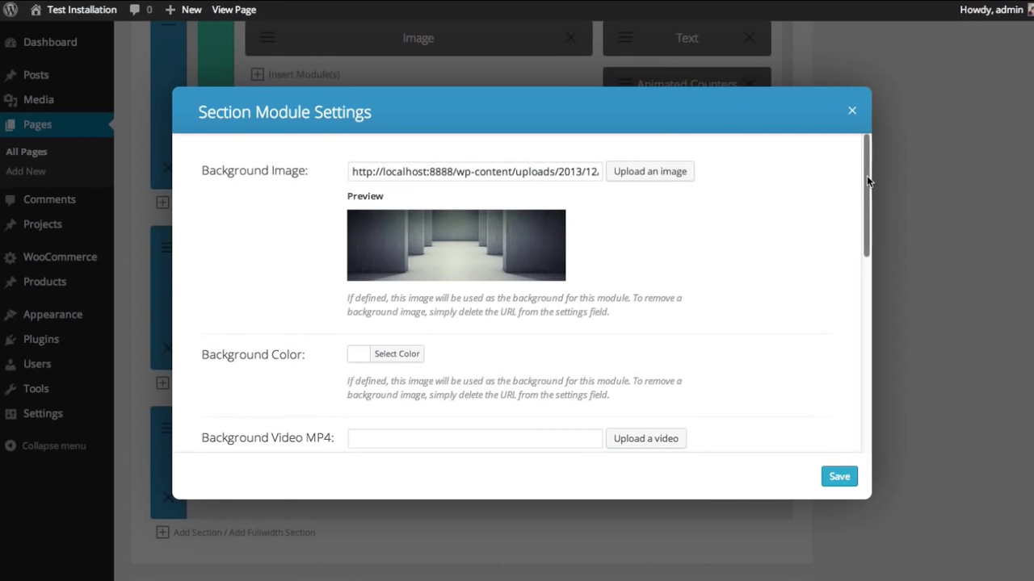
{"action": "left_click_drag", "start_coordinate": [867, 175], "coordinate": [848, 145]}
{"action": "left_click", "coordinate": [839, 477]}
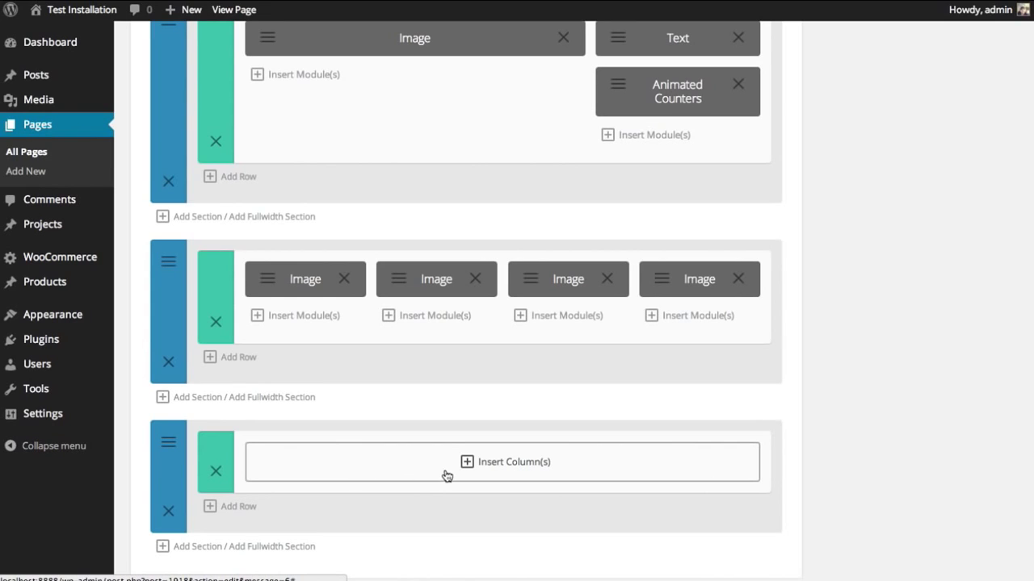
{"action": "left_click", "coordinate": [369, 478]}
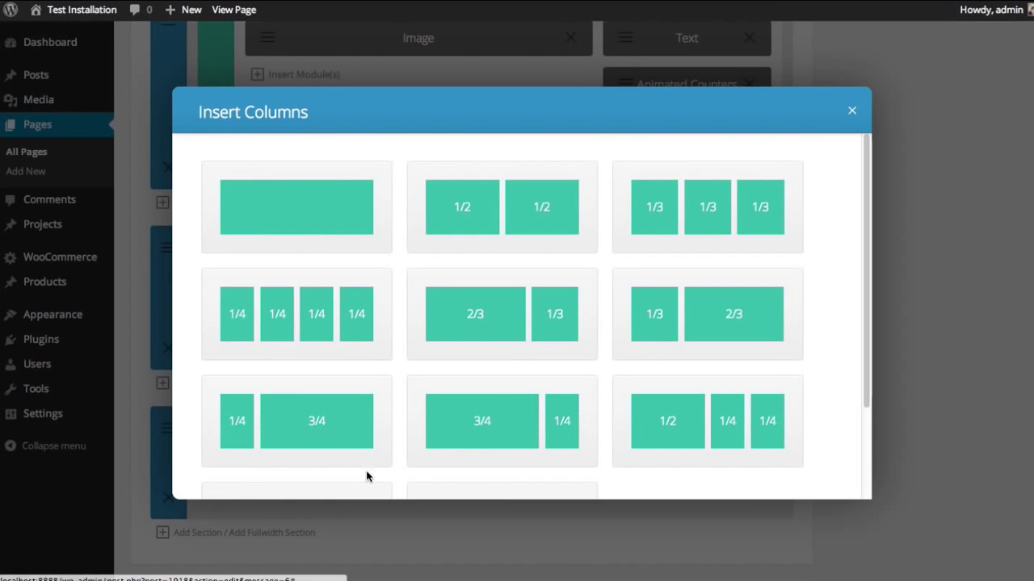
{"action": "left_click", "coordinate": [290, 198]}
- Insert a Text module headed "With Our Most Advanced Page Builder Yet." with a paragraph starting "Divi will change the way you build websites, forever."
{"action": "left_click", "coordinate": [480, 464]}
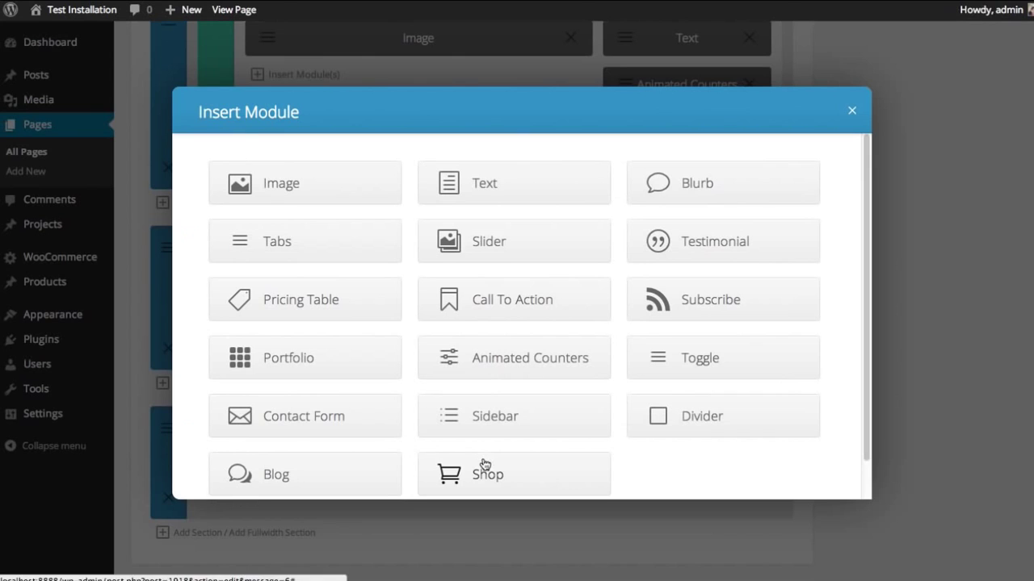
{"action": "left_click", "coordinate": [495, 188]}
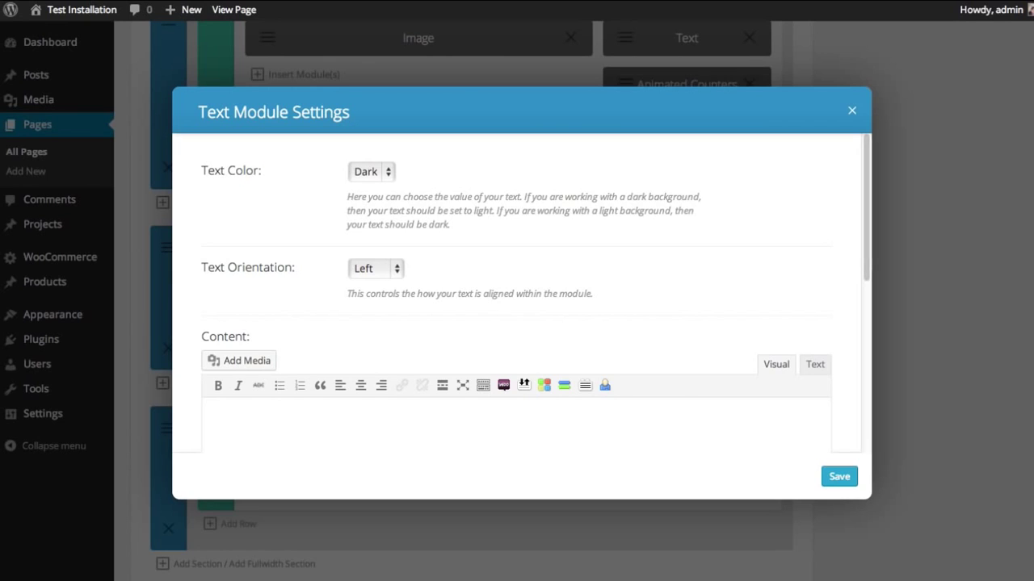
{"action": "left_click", "coordinate": [546, 436]}
{"action": "type", "text": "With Our Most Advanced Page Builder Yet. Divi will change the way you build websites, forever. The builder makes it possible to build truly dynamic pages."}
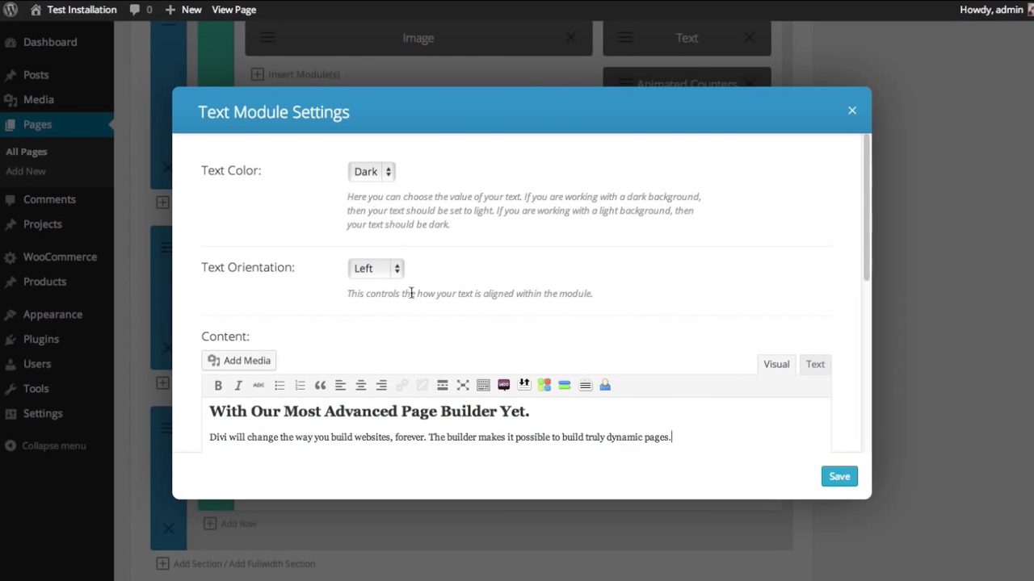
- Set the Text module's text color to Light and its orientation to Center, and save the module
{"action": "left_click", "coordinate": [372, 171]}
{"action": "left_click", "coordinate": [380, 187]}
{"action": "left_click", "coordinate": [386, 268]}
{"action": "left_click", "coordinate": [372, 281]}
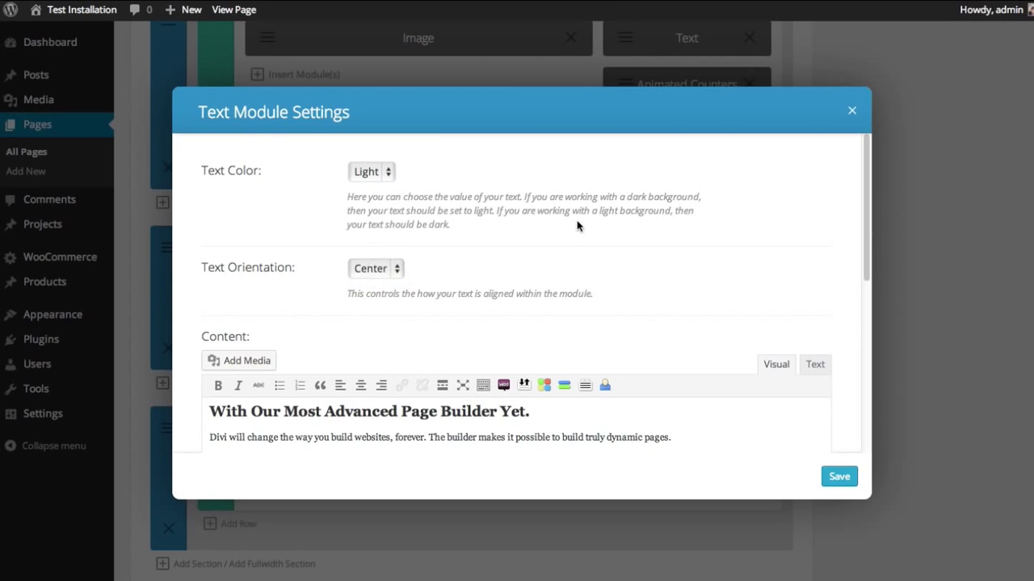
{"action": "left_click", "coordinate": [838, 478]}
- Insert an Image module below the text using macbook-air2-stone-minified1.png, set its animation to Top To Bottom, and save it
{"action": "scroll", "coordinate": [848, 464], "scroll_direction": "down", "scroll_amount": 2}
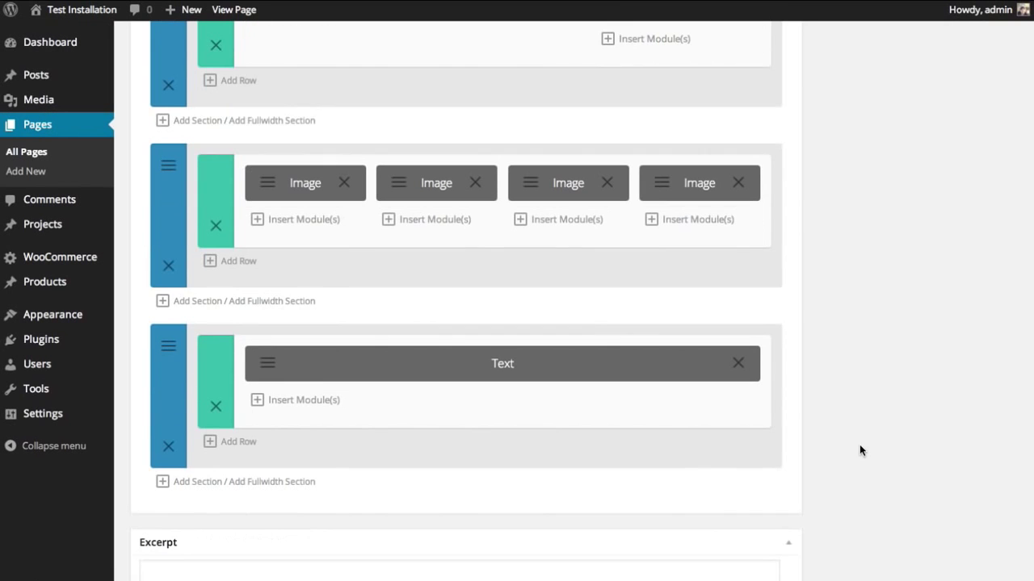
{"action": "left_click", "coordinate": [321, 405]}
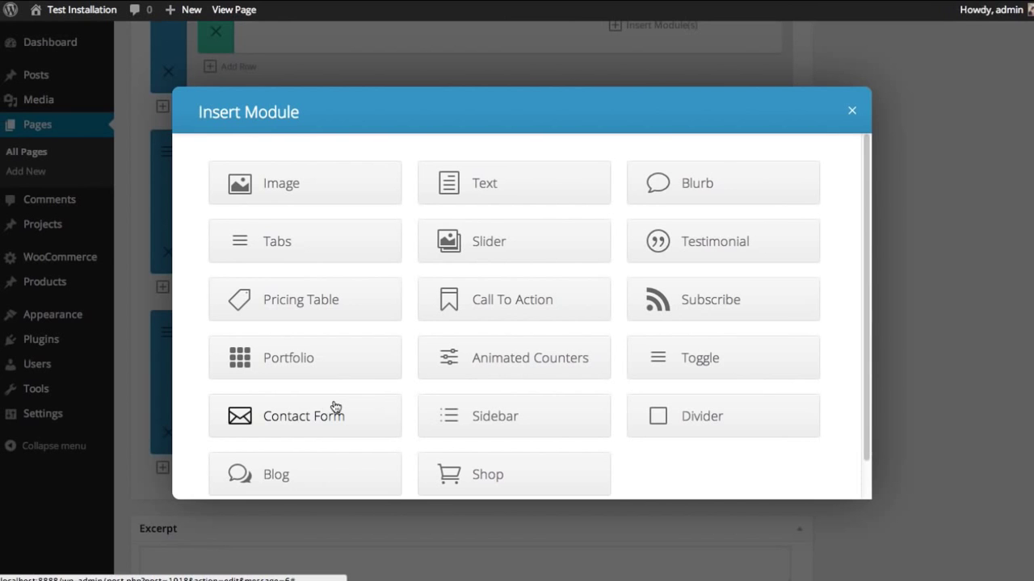
{"action": "left_click", "coordinate": [302, 196]}
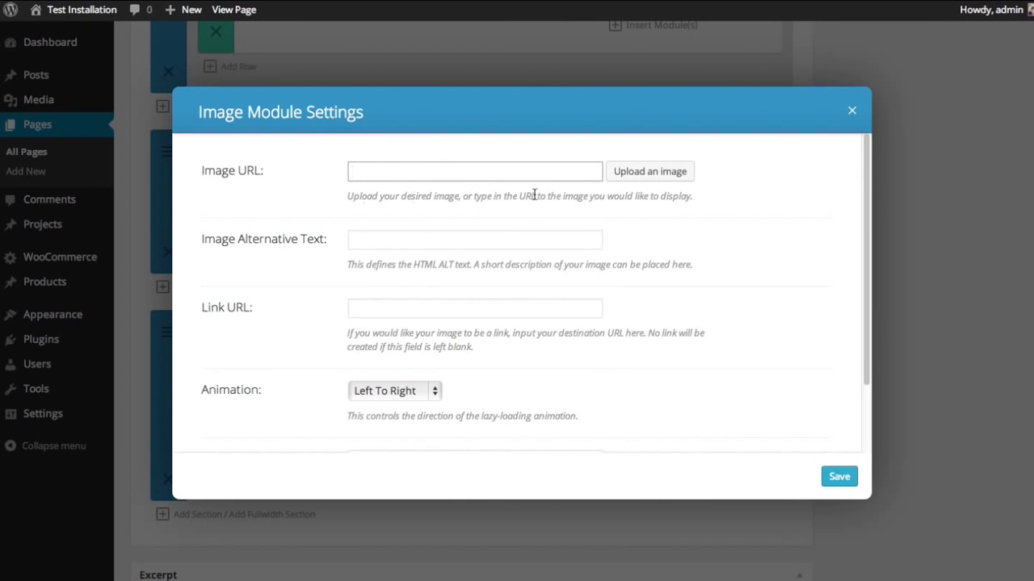
{"action": "left_click", "coordinate": [654, 172]}
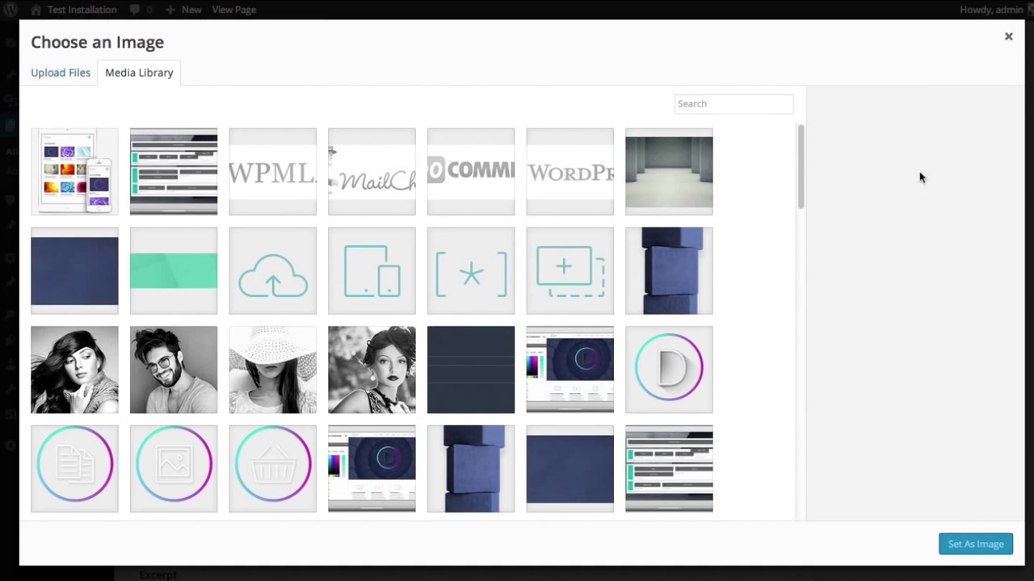
{"action": "left_click", "coordinate": [165, 171]}
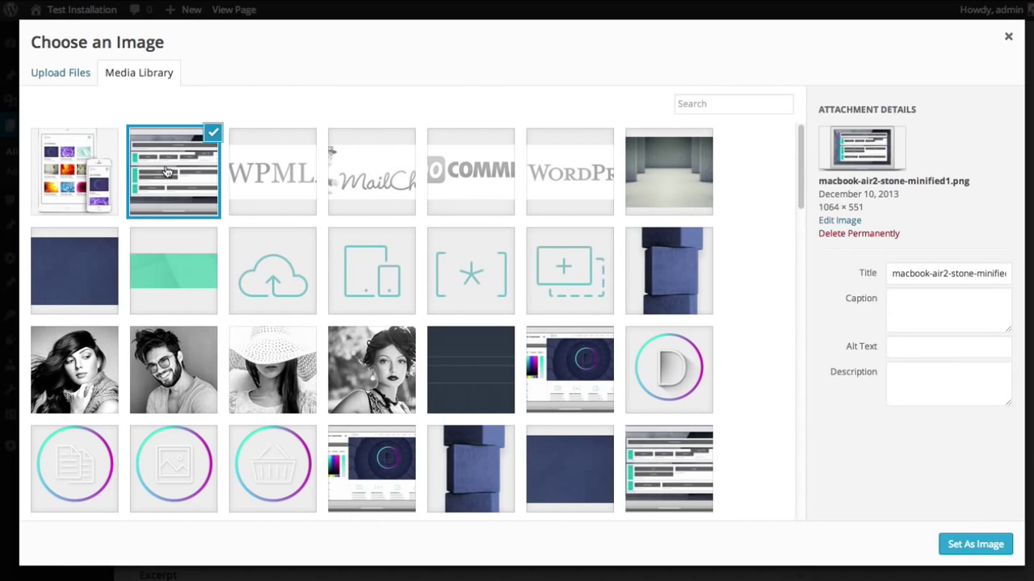
{"action": "left_click", "coordinate": [980, 556]}
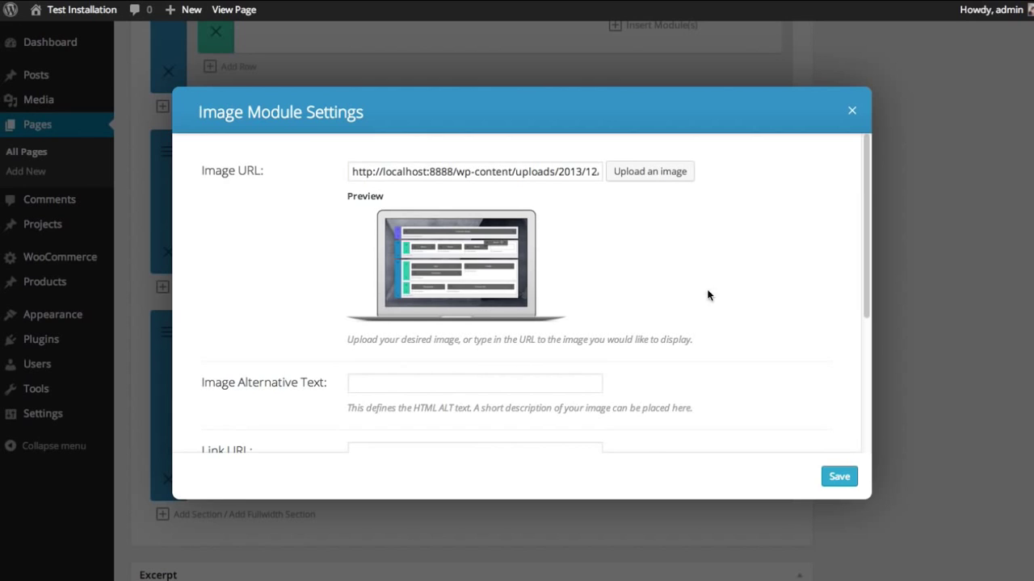
{"action": "scroll", "coordinate": [708, 296], "scroll_direction": "down", "scroll_amount": 5}
{"action": "left_click", "coordinate": [394, 314]}
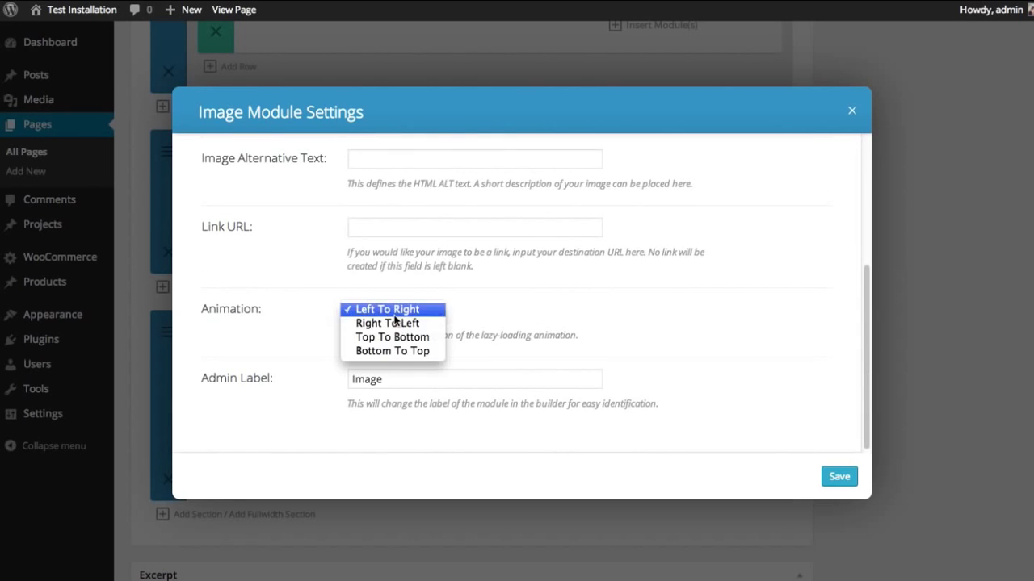
{"action": "left_click", "coordinate": [392, 336]}
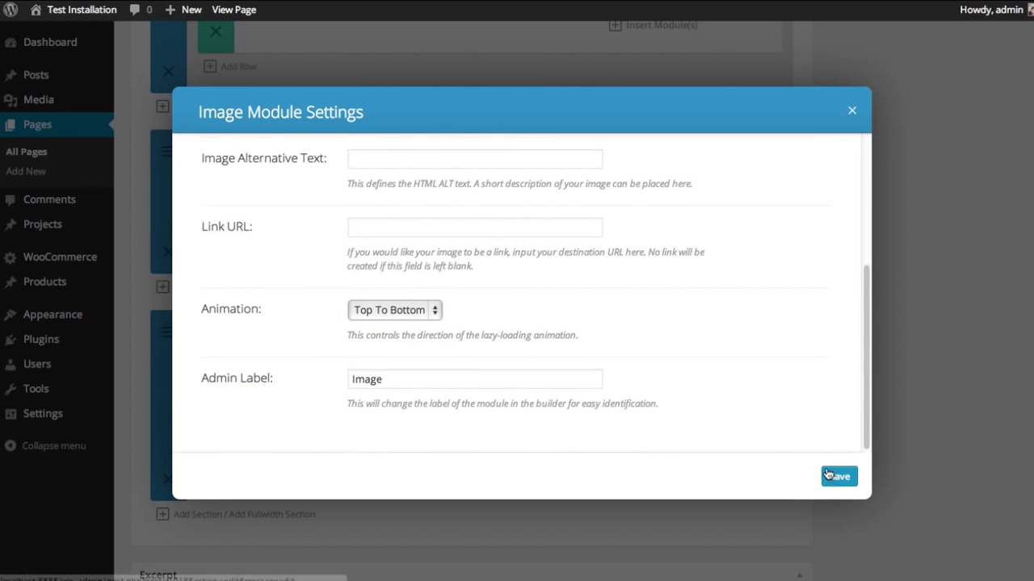
{"action": "left_click", "coordinate": [833, 477]}
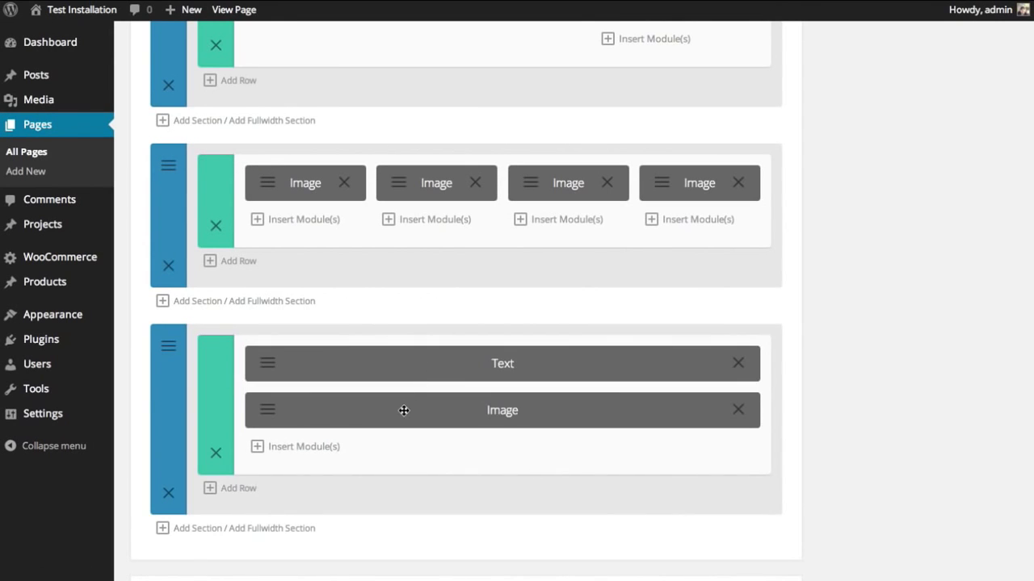
- Preview the updated page and examine it from the slider down to the new text and laptop image section
{"action": "scroll", "coordinate": [669, 390], "scroll_direction": "up", "scroll_amount": 15}
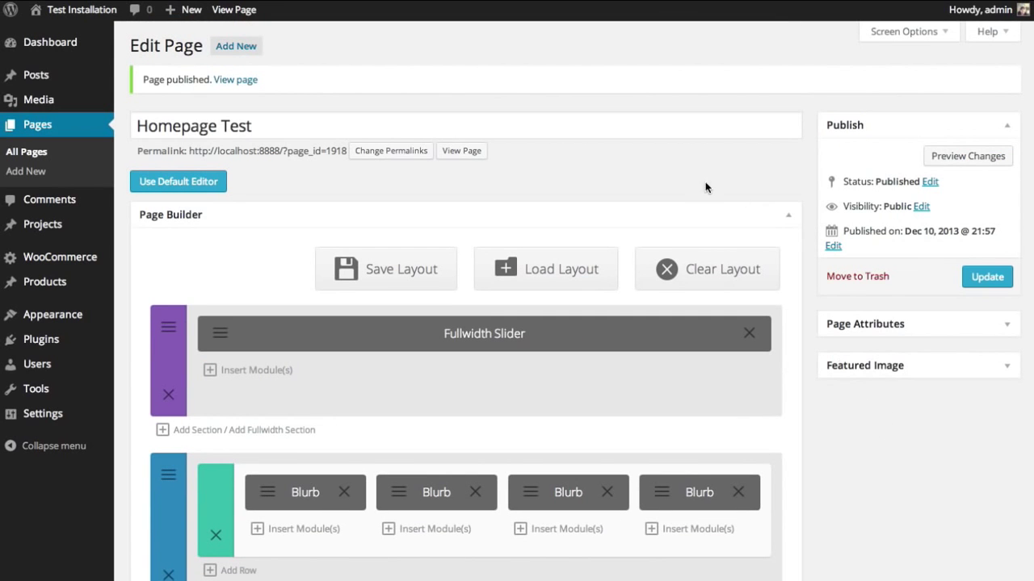
{"action": "left_click", "coordinate": [969, 156]}
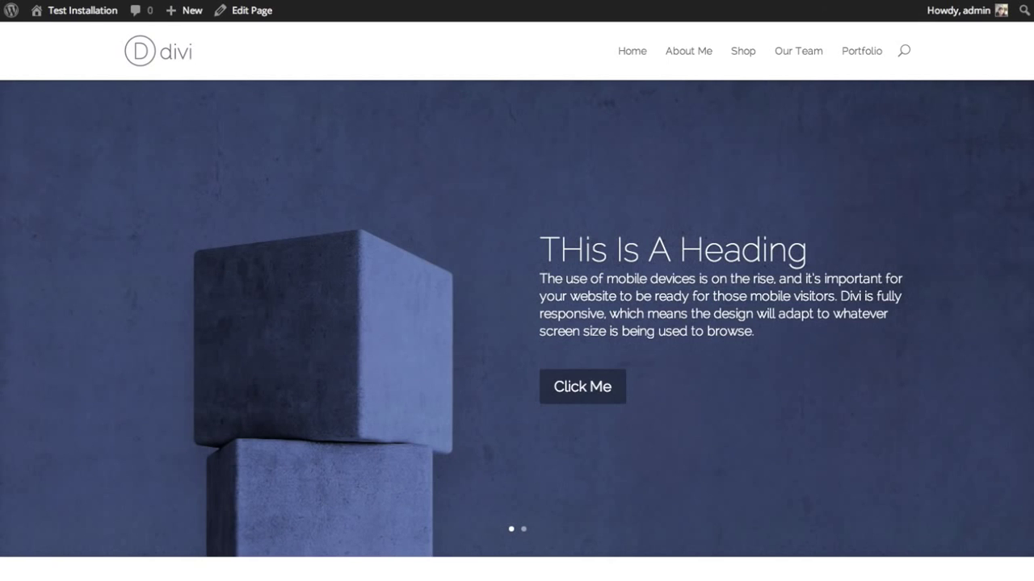
{"action": "scroll", "coordinate": [517, 299], "scroll_direction": "down", "scroll_amount": 4}
{"action": "scroll", "coordinate": [517, 299], "scroll_direction": "down", "scroll_amount": 4}
{"action": "scroll", "coordinate": [516, 299], "scroll_direction": "up", "scroll_amount": 6}
{"action": "scroll", "coordinate": [517, 299], "scroll_direction": "down", "scroll_amount": 2}
{"action": "scroll", "coordinate": [516, 299], "scroll_direction": "up", "scroll_amount": 3}
{"action": "scroll", "coordinate": [998, 150], "scroll_direction": "down", "scroll_amount": 1}
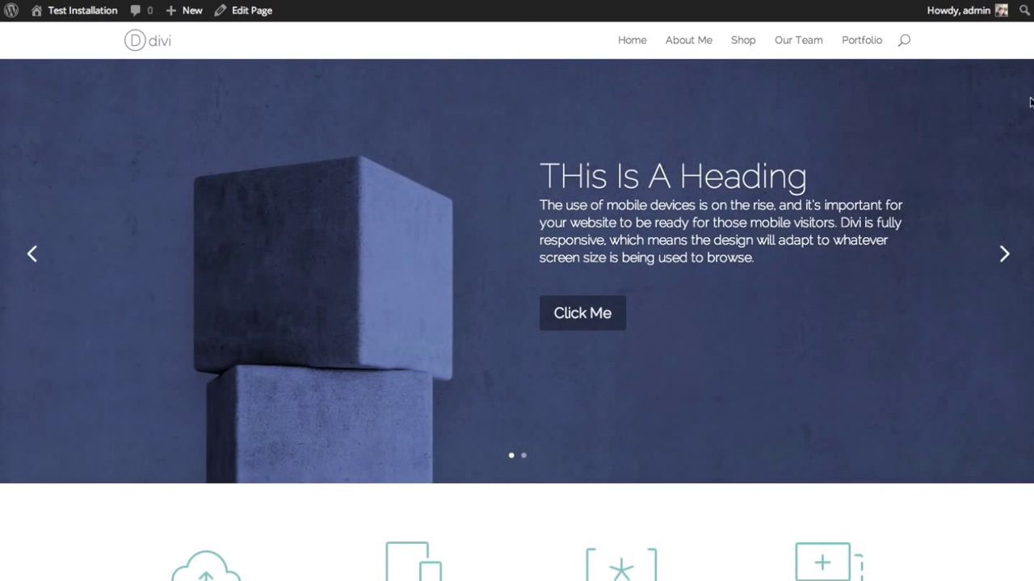
{"action": "scroll", "coordinate": [517, 323], "scroll_direction": "down", "scroll_amount": 8}
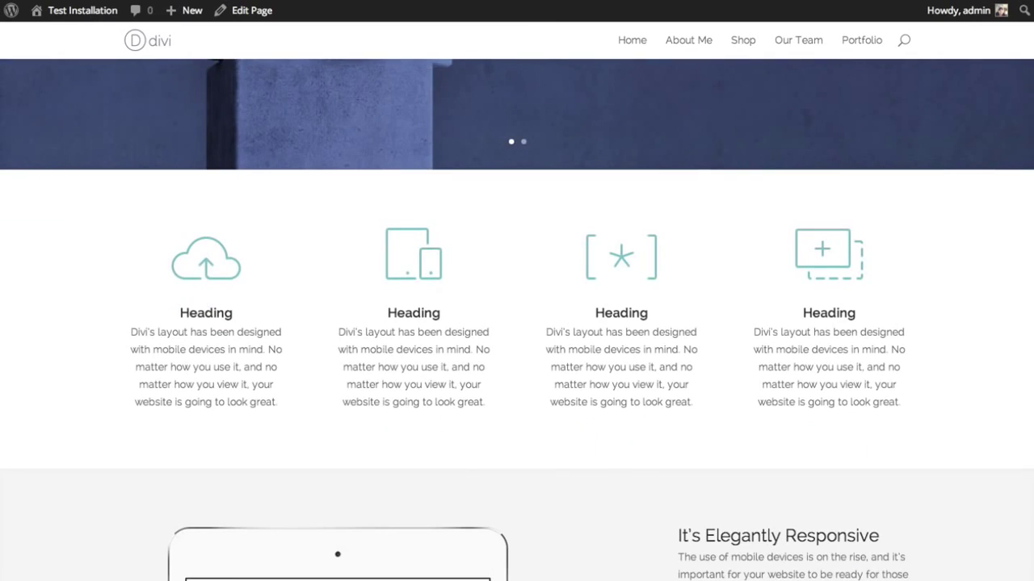
{"action": "scroll", "coordinate": [517, 323], "scroll_direction": "down", "scroll_amount": 10}
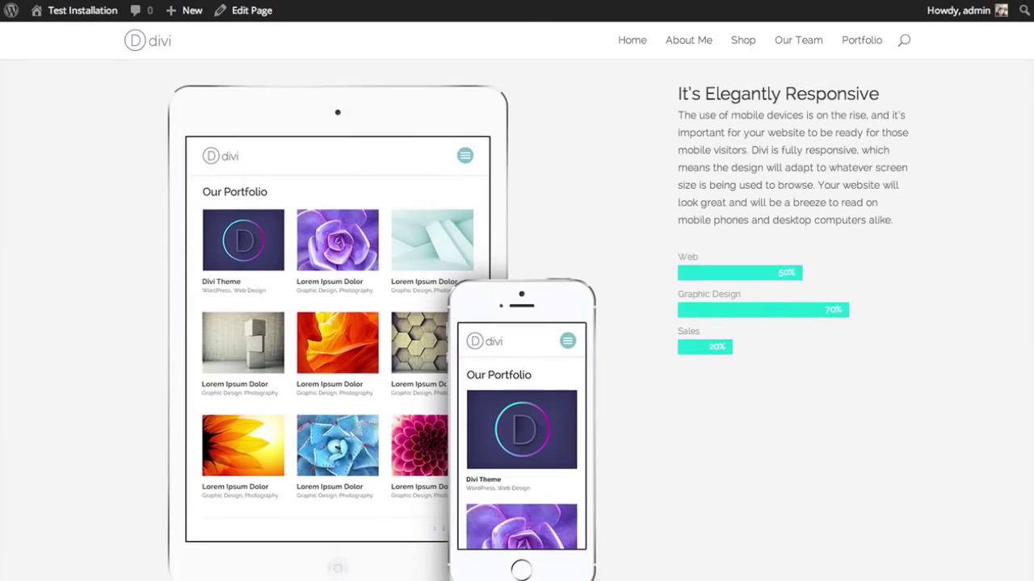
{"action": "scroll", "coordinate": [516, 324], "scroll_direction": "down", "scroll_amount": 10}
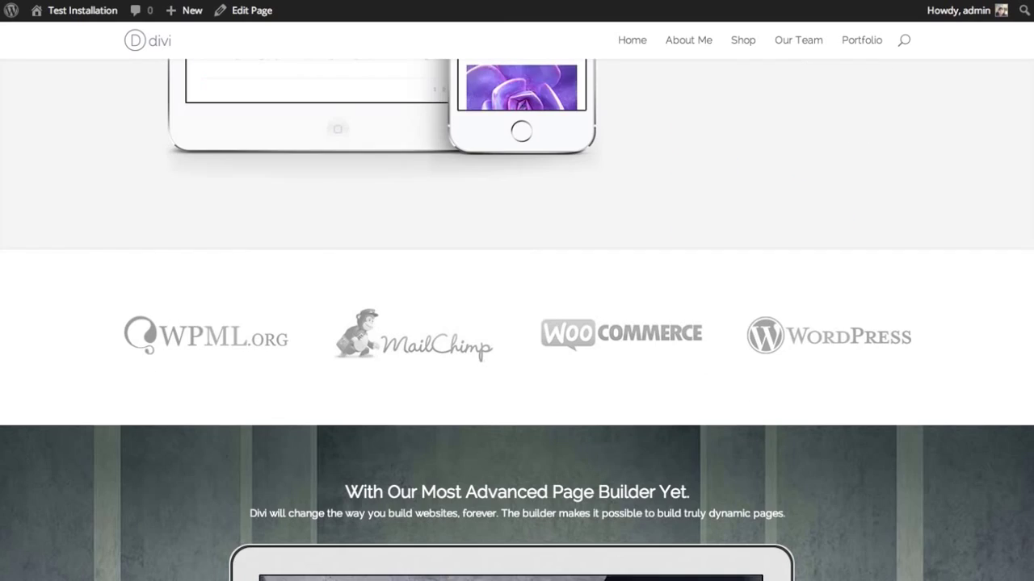
{"action": "scroll", "coordinate": [931, 352], "scroll_direction": "down", "scroll_amount": 1}
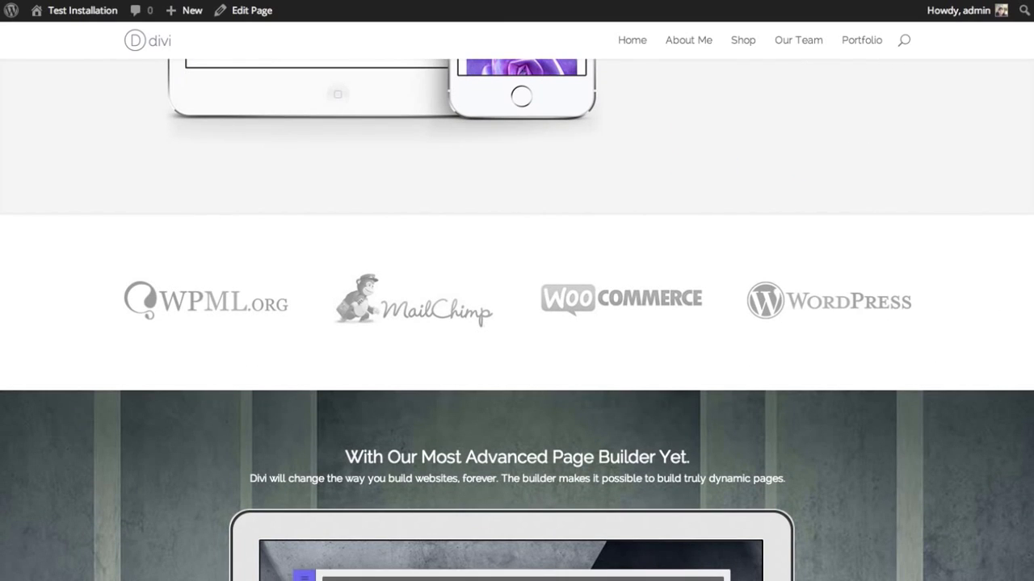
{"action": "scroll", "coordinate": [1026, 308], "scroll_direction": "down", "scroll_amount": 8}
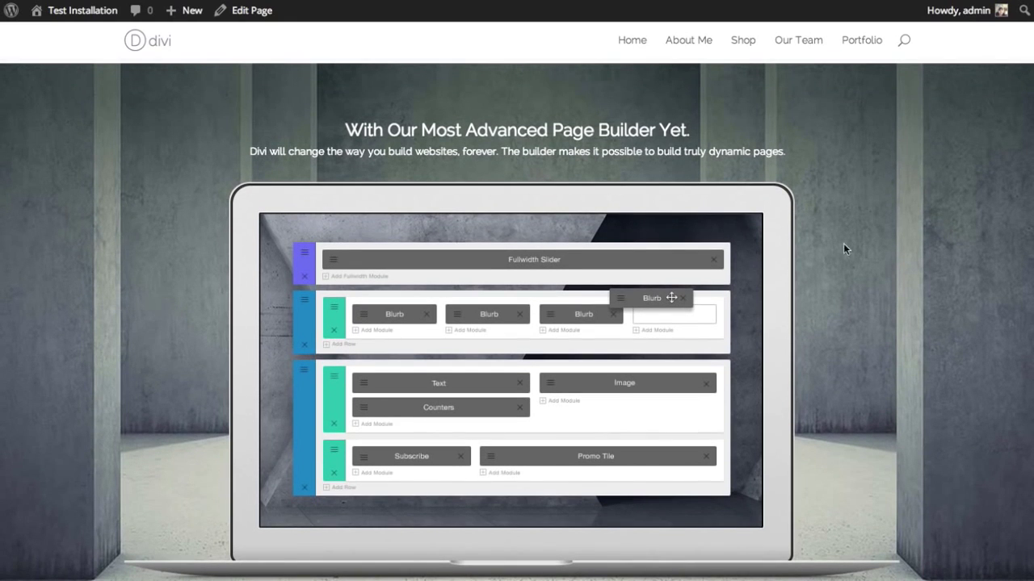
{"action": "scroll", "coordinate": [1029, 267], "scroll_direction": "down", "scroll_amount": 9}
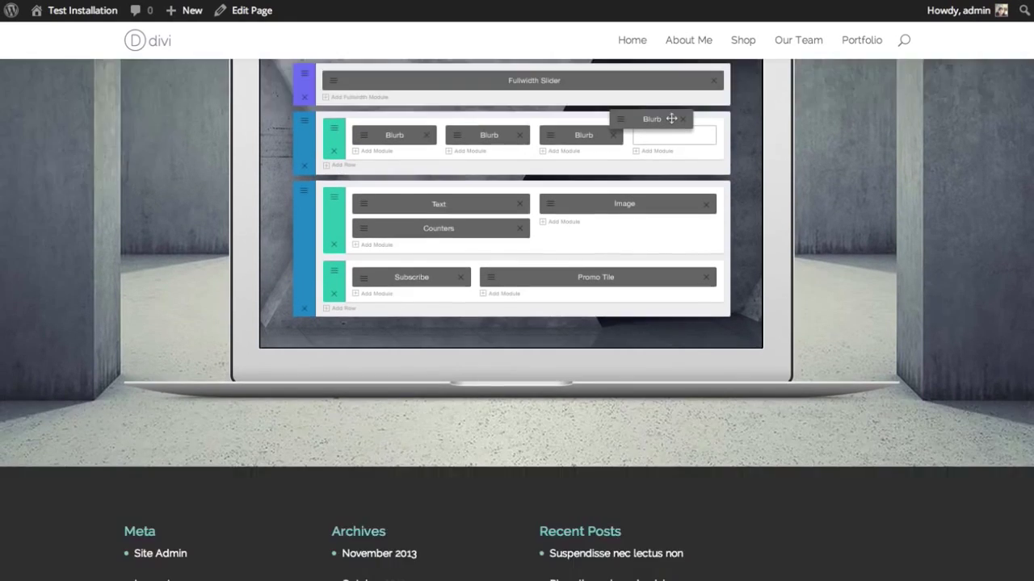
{"action": "scroll", "coordinate": [1029, 267], "scroll_direction": "up", "scroll_amount": 20}
{"action": "scroll", "coordinate": [1029, 267], "scroll_direction": "up", "scroll_amount": 15}
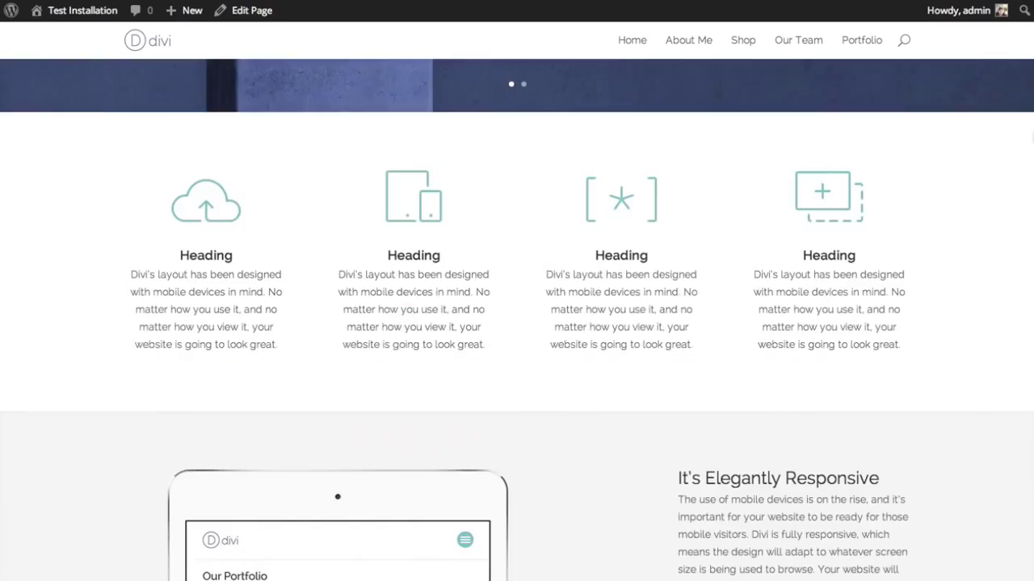